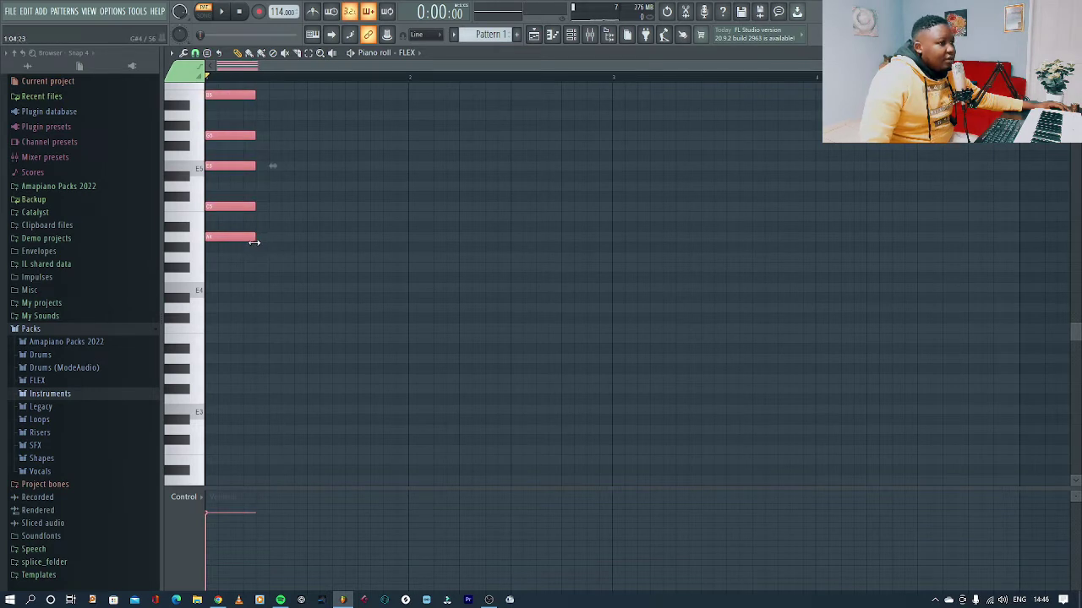
- Shorten the five-note FLEX chord at the start of bar 1 and play it back
{"action": "left_click_drag", "start_coordinate": [254, 242], "coordinate": [243, 243]}
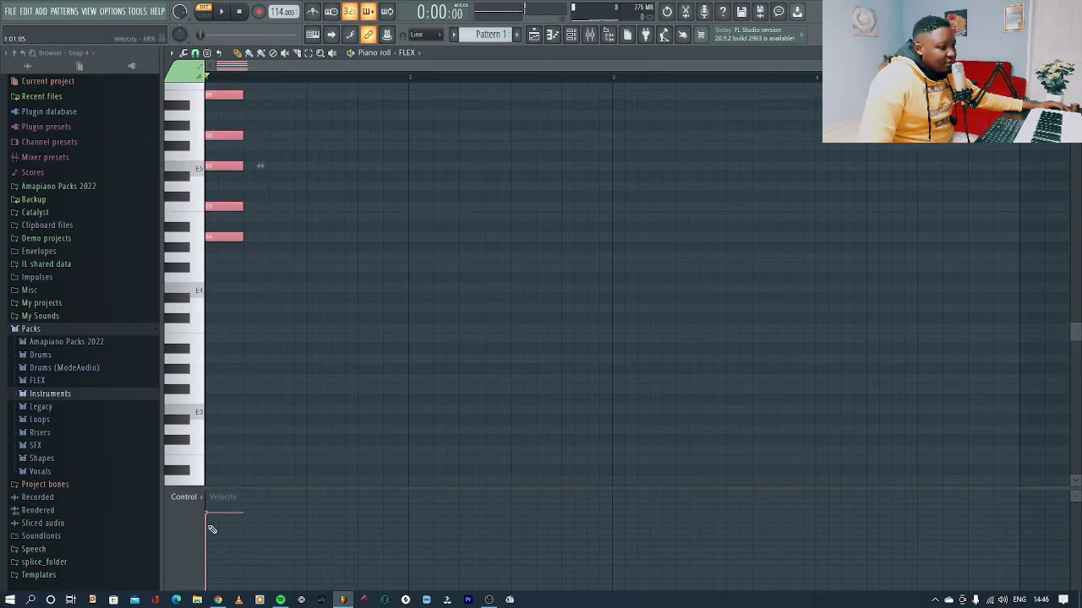
{"action": "key", "text": "space"}
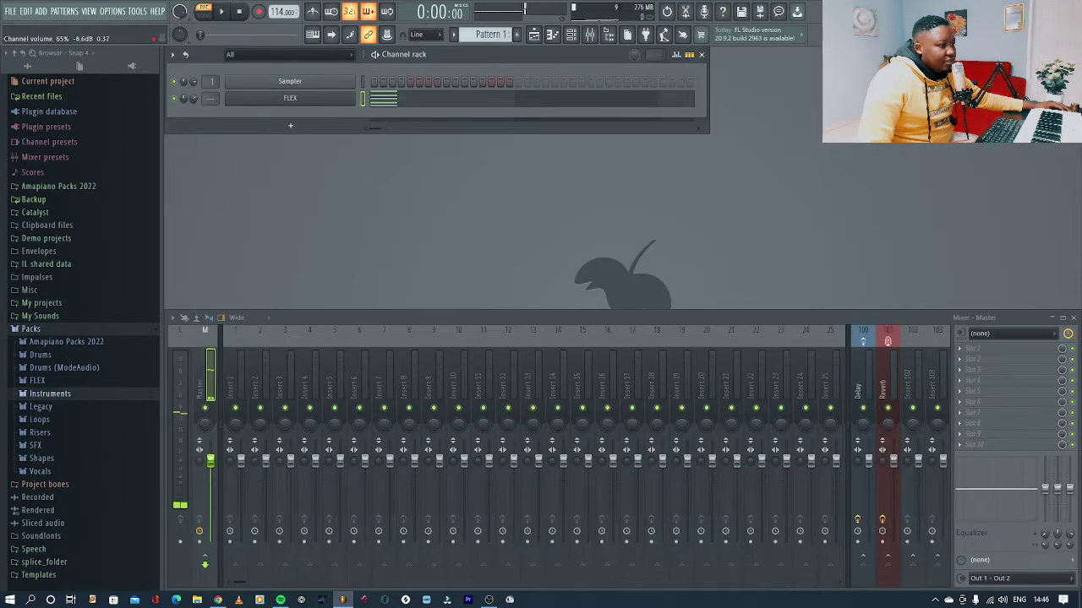
{"action": "left_click", "coordinate": [423, 101]}
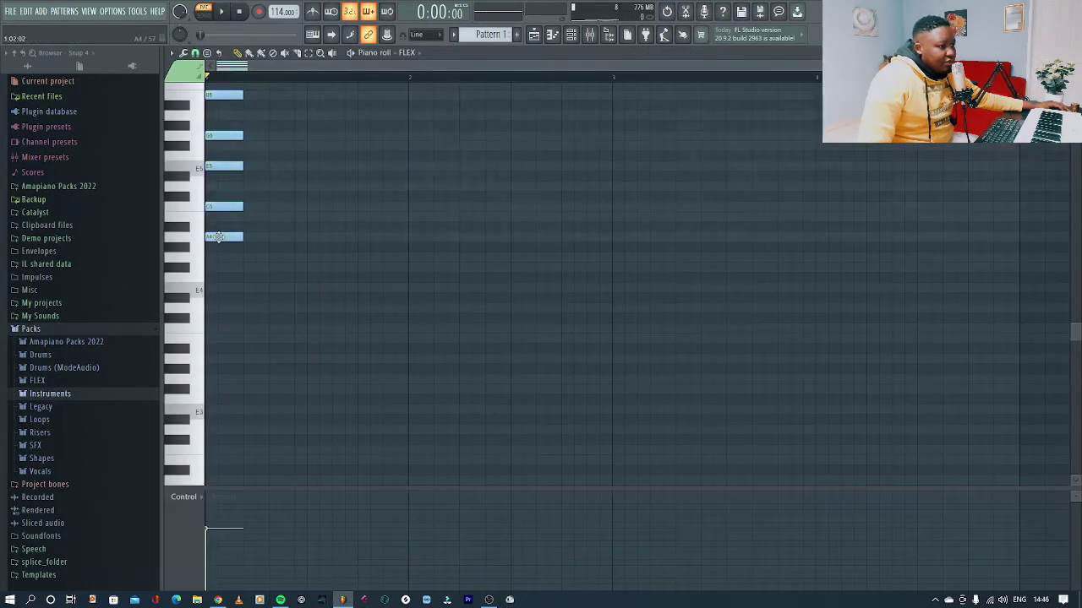
- Copy the first chord within bar 1, raised so its lowest note is E5, and play both chords
{"action": "left_click_drag", "start_coordinate": [219, 236], "coordinate": [276, 166]}
{"action": "key", "text": "space"}
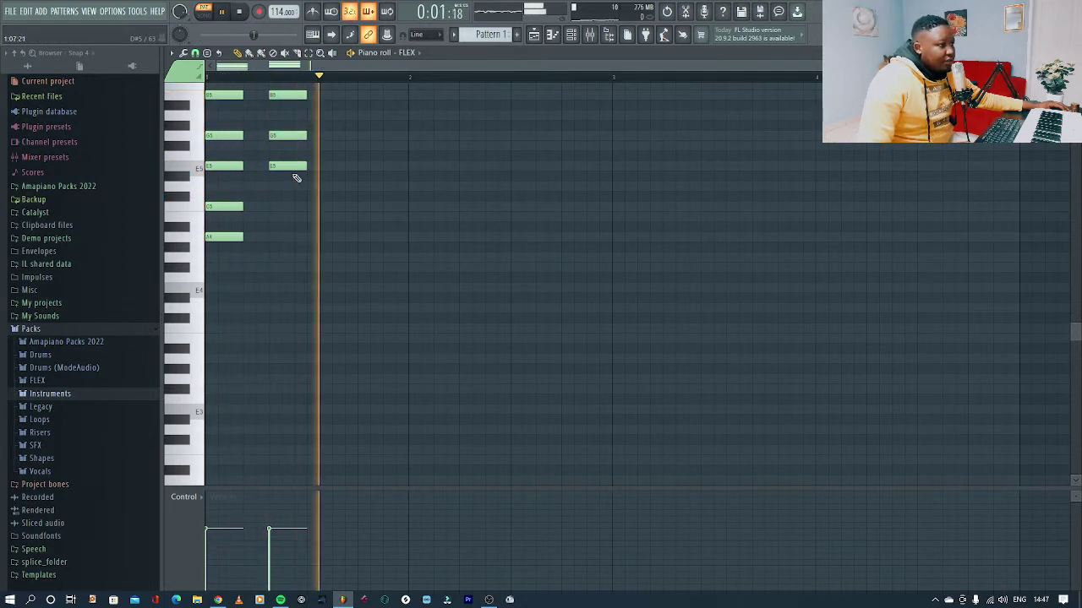
{"action": "scroll", "coordinate": [452, 272], "scroll_direction": "up", "scroll_amount": 3}
{"action": "key", "text": "space"}
- Duplicate both chords into bar 2, then lower the second copy to start on B4 and shift it slightly later
{"action": "left_click_drag", "start_coordinate": [381, 395], "coordinate": [207, 91]}
{"action": "left_click_drag", "start_coordinate": [218, 189], "coordinate": [418, 193]}
{"action": "right_click", "coordinate": [631, 270]}
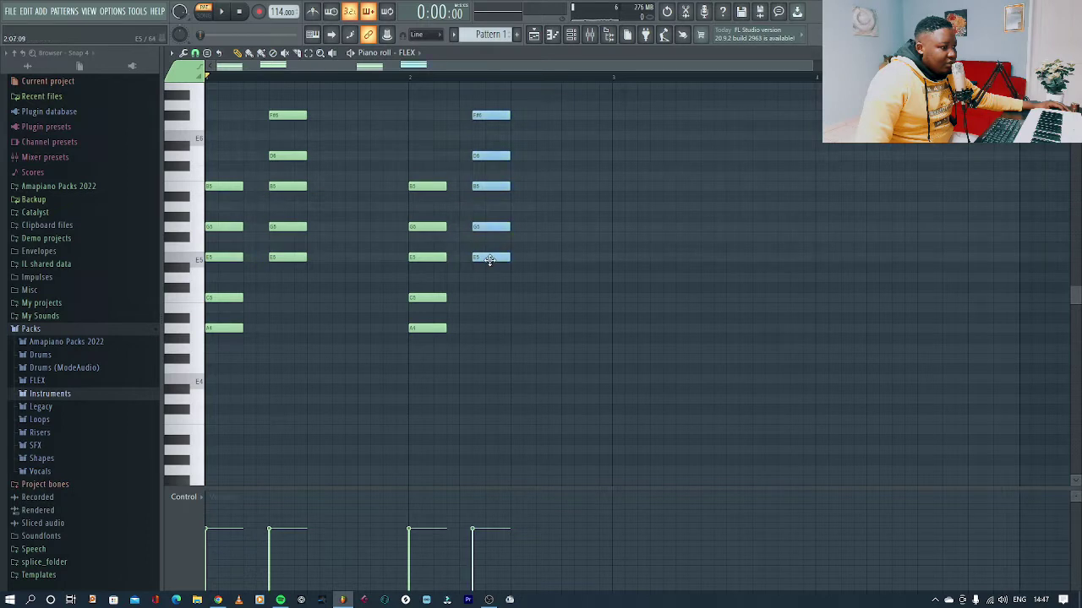
{"action": "left_click_drag", "start_coordinate": [489, 259], "coordinate": [501, 312]}
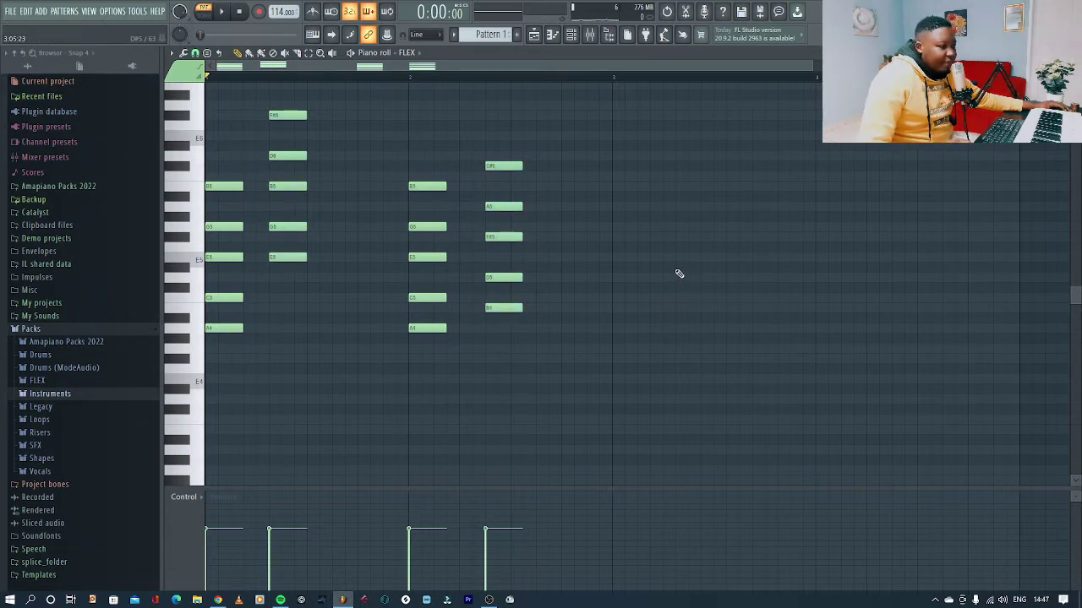
{"action": "key", "text": "space"}
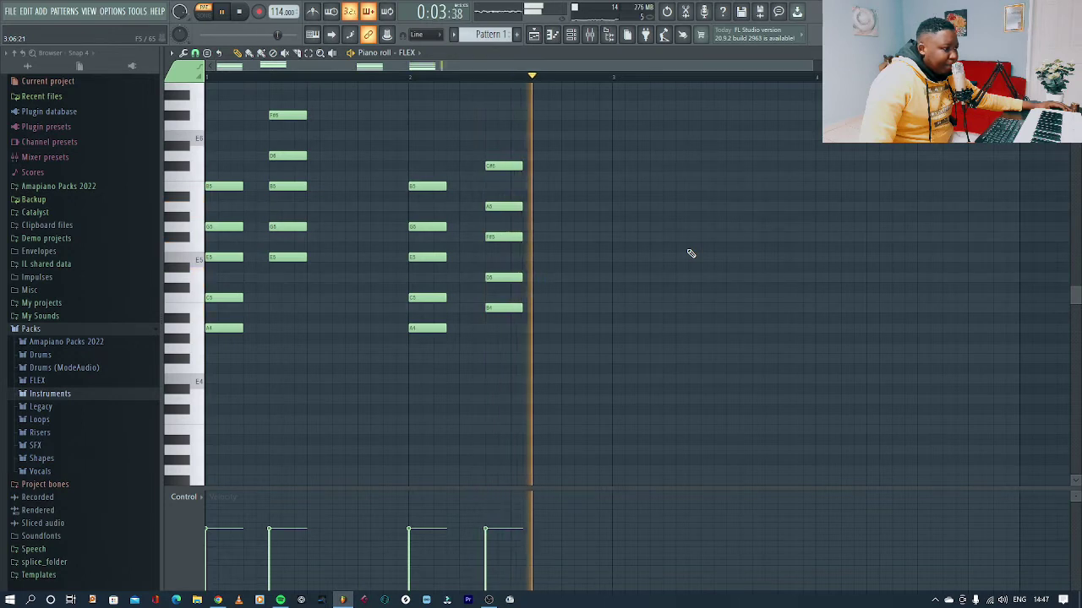
- Select all four chords and duplicate the two-bar progression into bars 3 and 4
{"action": "key", "text": "space"}
{"action": "left_click_drag", "start_coordinate": [633, 398], "coordinate": [217, 144]}
{"action": "left_click_drag", "start_coordinate": [243, 328], "coordinate": [628, 341]}
{"action": "left_click", "coordinate": [583, 209], "text": "ctrl"}
- Play back the four-bar FLEX chord progression to check how it sounds
{"action": "key", "text": "space"}
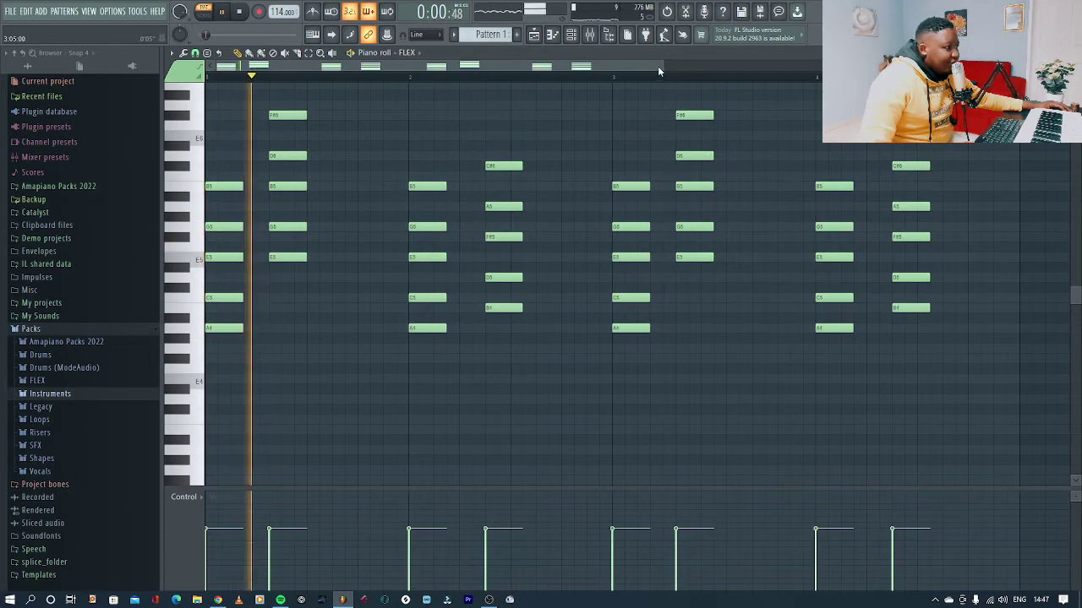
{"action": "scroll", "coordinate": [657, 66], "scroll_direction": "down", "scroll_amount": 2}
{"action": "left_click", "coordinate": [1074, 52]}
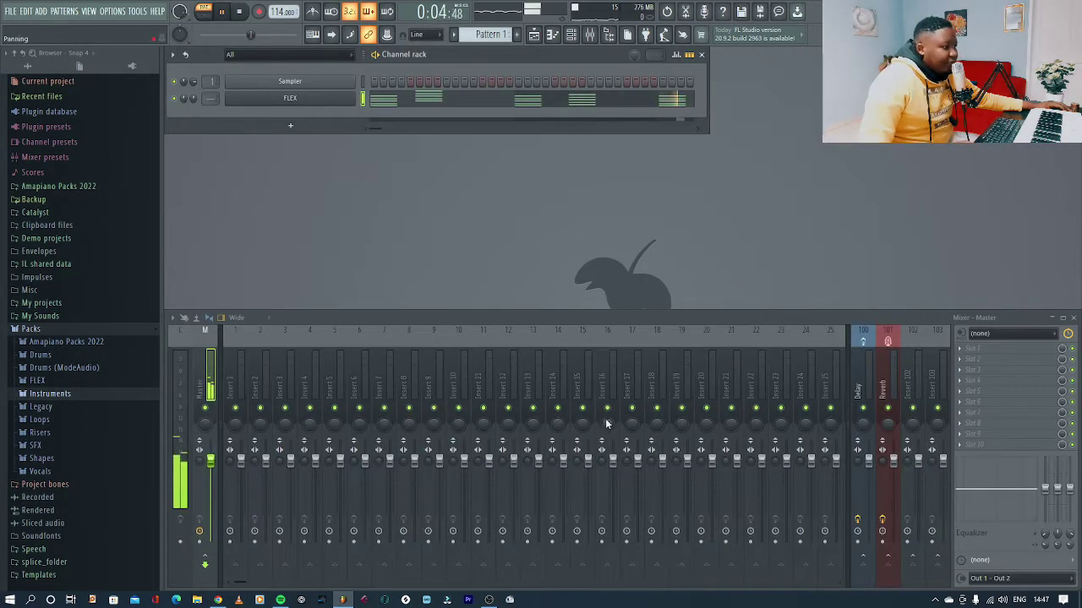
{"action": "left_click", "coordinate": [447, 99]}
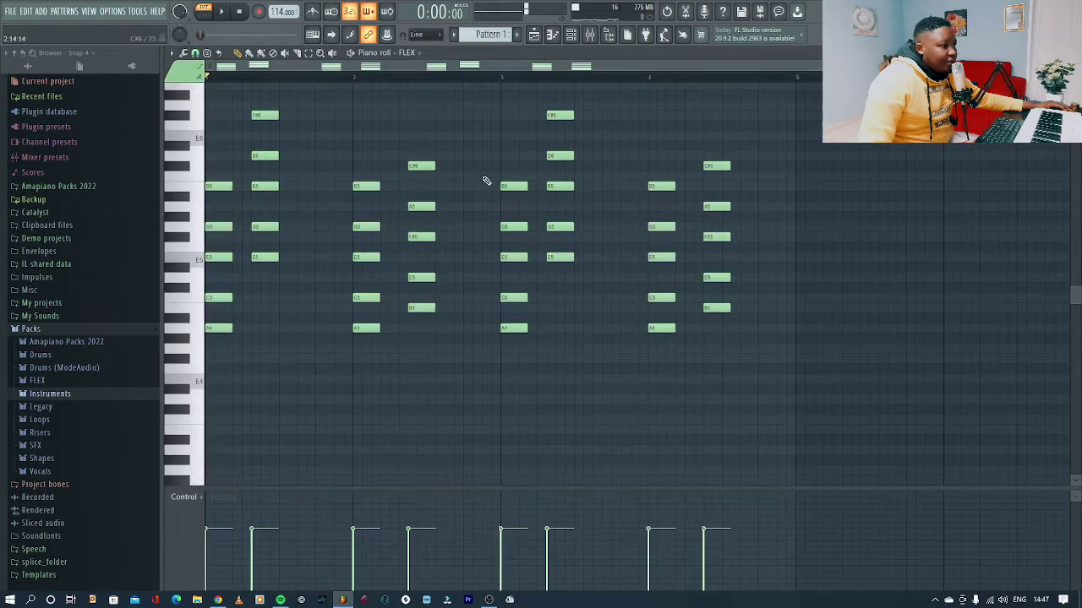
{"action": "key", "text": "space"}
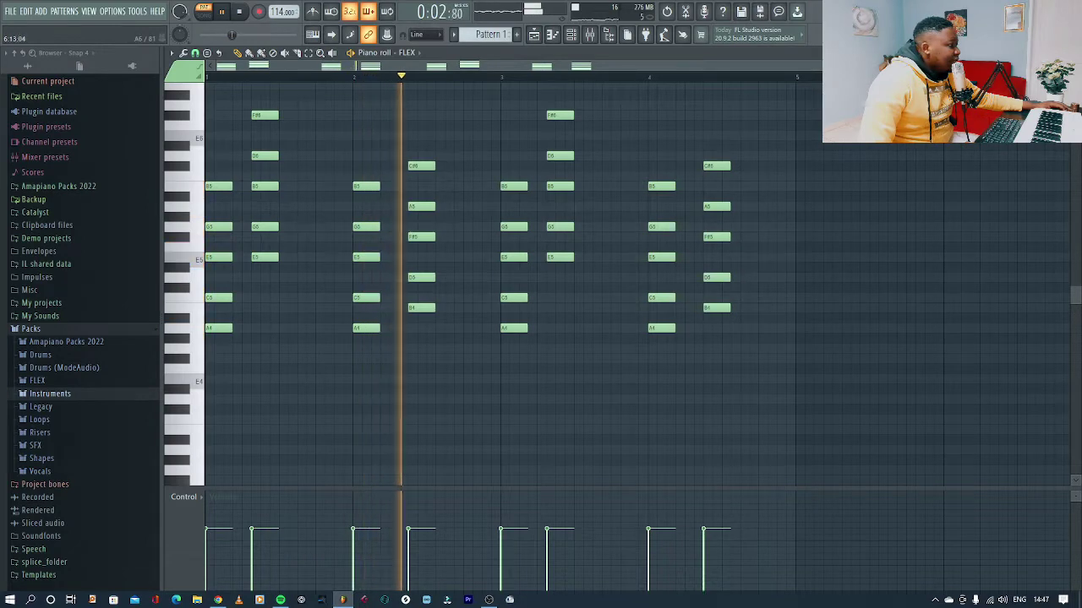
{"action": "left_click", "coordinate": [1073, 53]}
{"action": "key", "text": "space"}
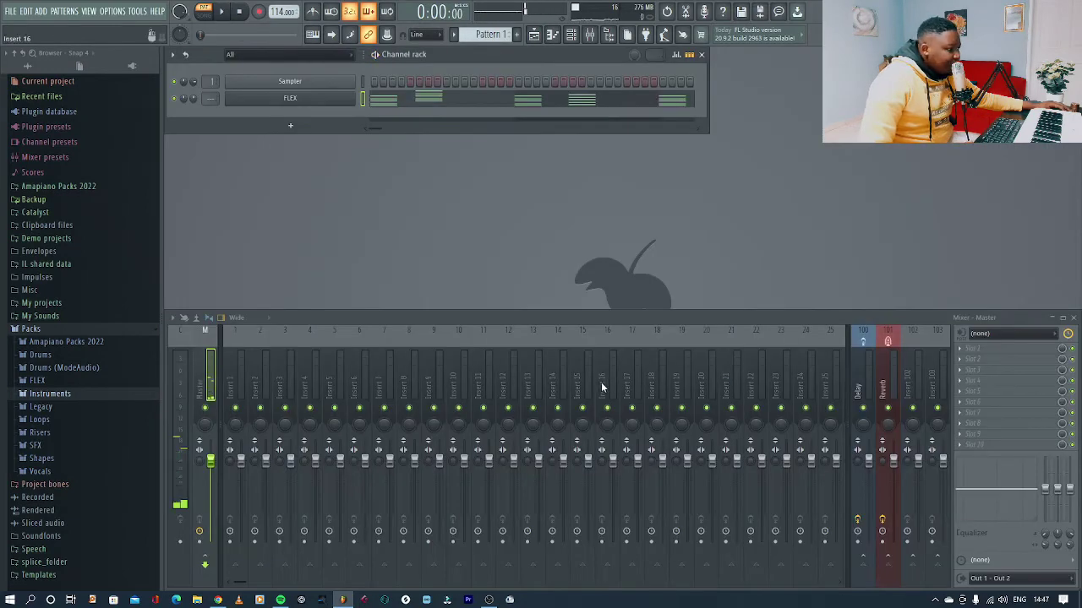
- Route the FLEX channel to mixer track 20
{"action": "right_click", "coordinate": [694, 389]}
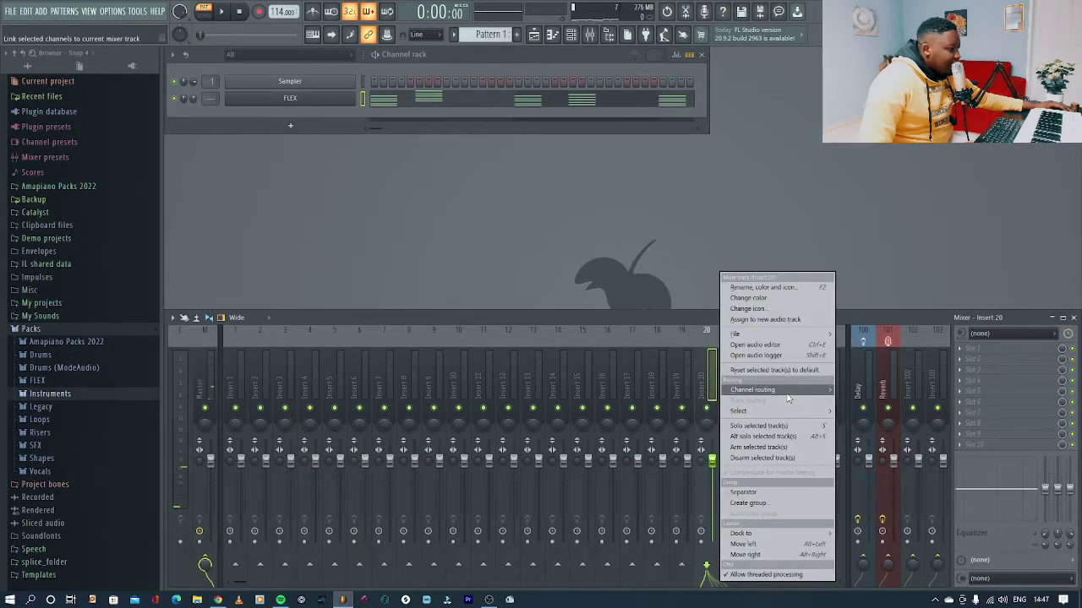
{"action": "mouse_move", "coordinate": [777, 389]}
{"action": "left_click", "coordinate": [896, 390]}
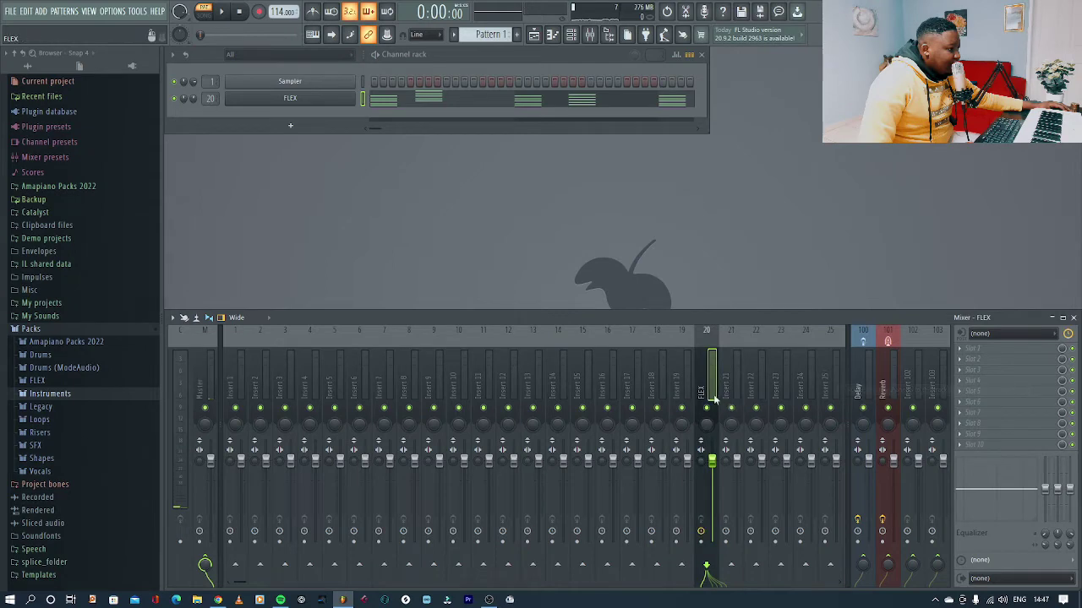
- Add a Fruity parametric EQ 2 to the FLEX mixer track and preview the chords' spectrum
{"action": "left_click", "coordinate": [963, 356]}
{"action": "left_click", "coordinate": [813, 38]}
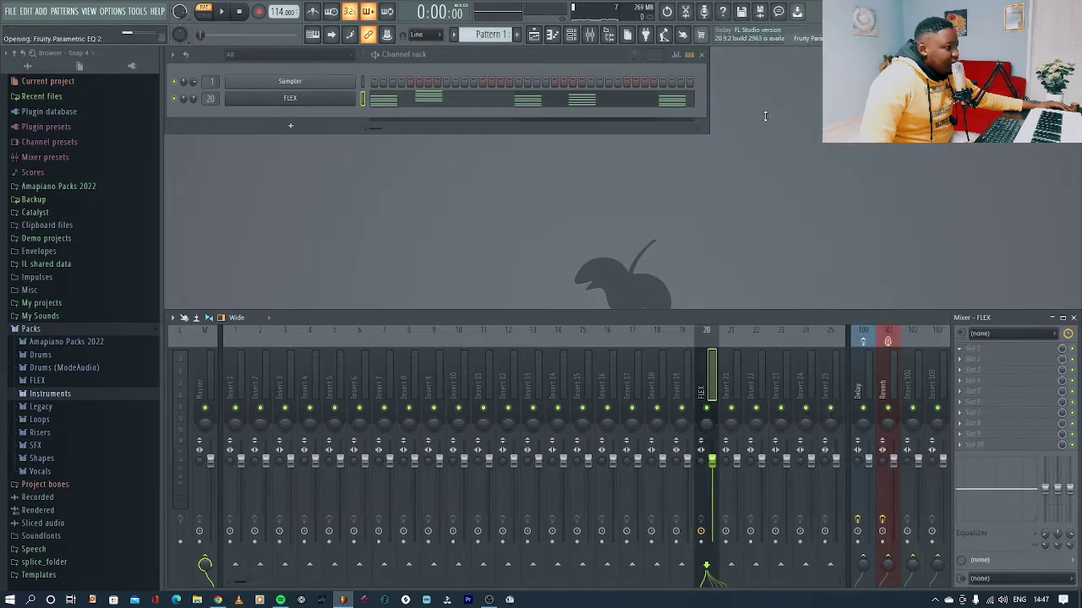
{"action": "left_click_drag", "start_coordinate": [421, 138], "coordinate": [455, 137]}
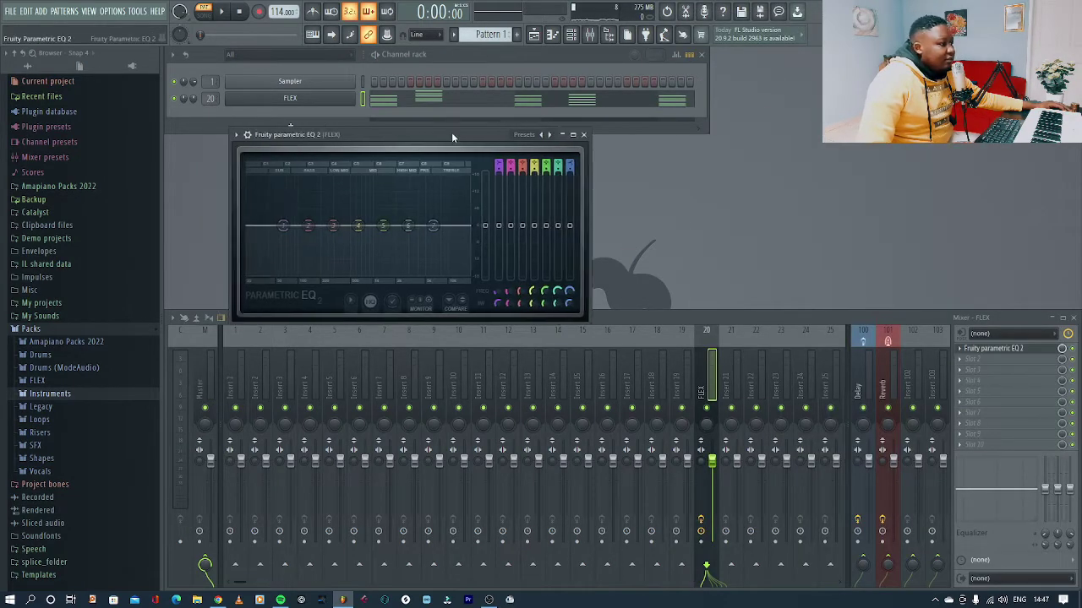
{"action": "key", "text": "space"}
{"action": "key", "text": "space"}
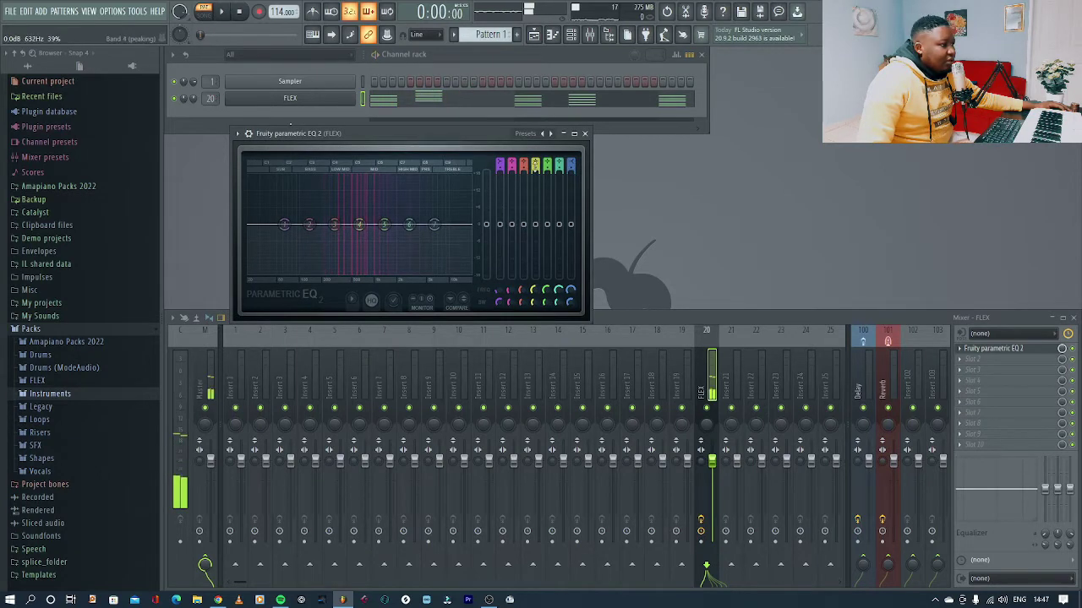
- Load the EQ's 20Hz + 18kHz cut preset, raising the high-pass to about 92 Hz and lowering the low-pass to about 1185 Hz
{"action": "left_click", "coordinate": [551, 133]}
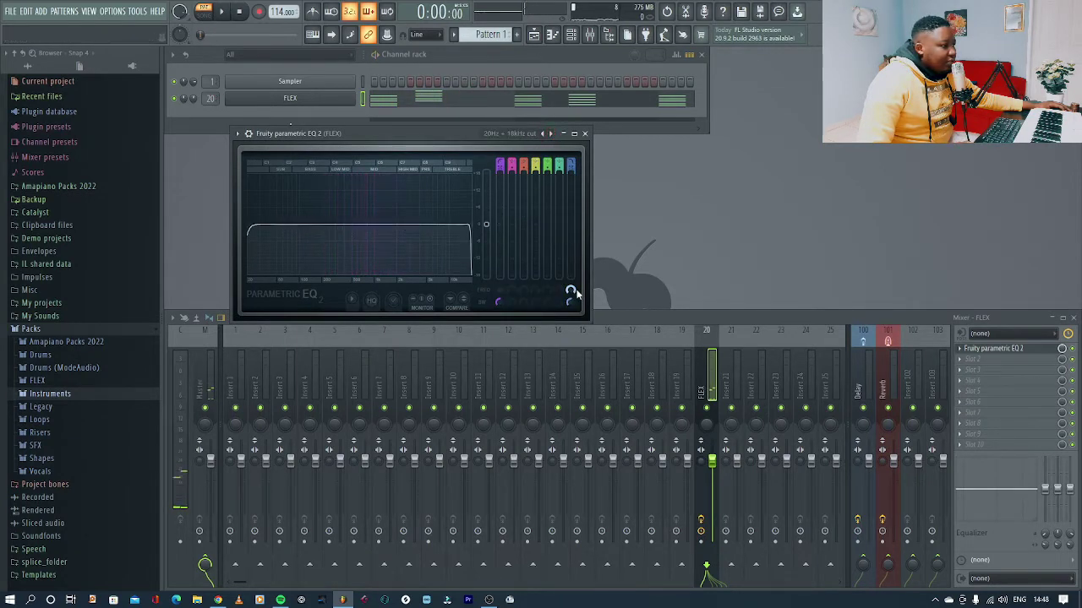
{"action": "left_click_drag", "start_coordinate": [572, 291], "coordinate": [572, 317]}
{"action": "left_click_drag", "start_coordinate": [499, 291], "coordinate": [499, 276]}
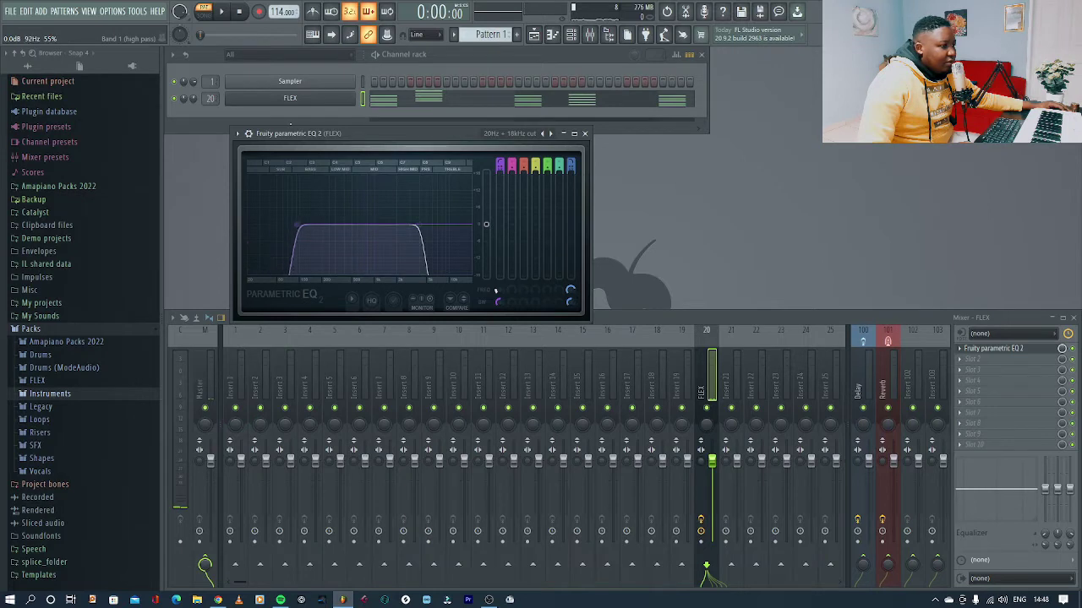
{"action": "key", "text": "space"}
{"action": "mouse_move", "coordinate": [571, 290]}
{"action": "left_mouse_down"}
{"action": "mouse_move", "coordinate": [567, 299]}
{"action": "mouse_move", "coordinate": [572, 288]}
{"action": "left_mouse_up"}
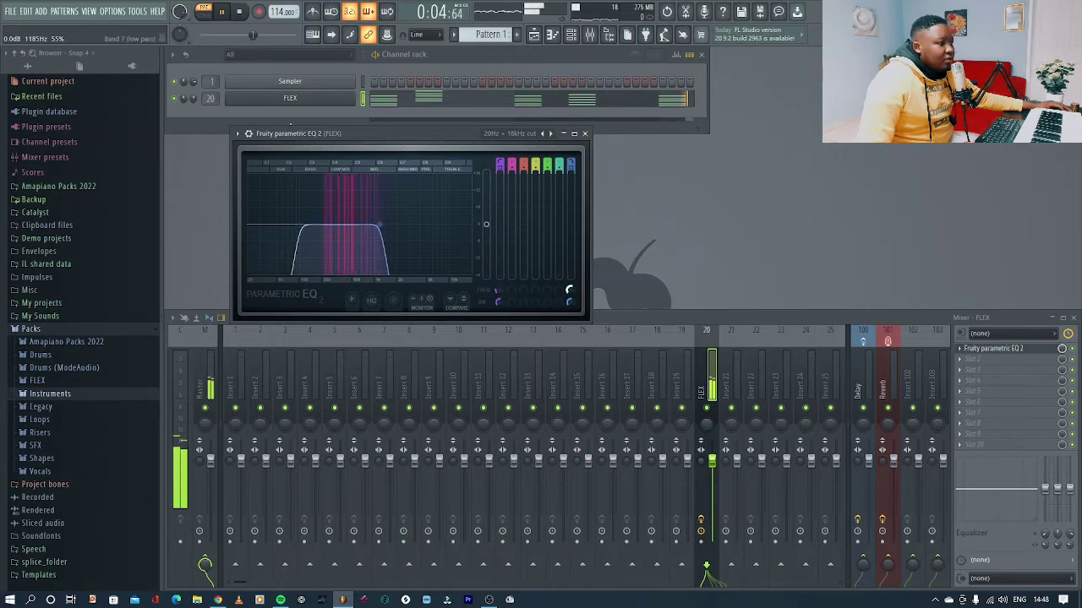
{"action": "left_click", "coordinate": [585, 133]}
{"action": "key", "text": "space"}
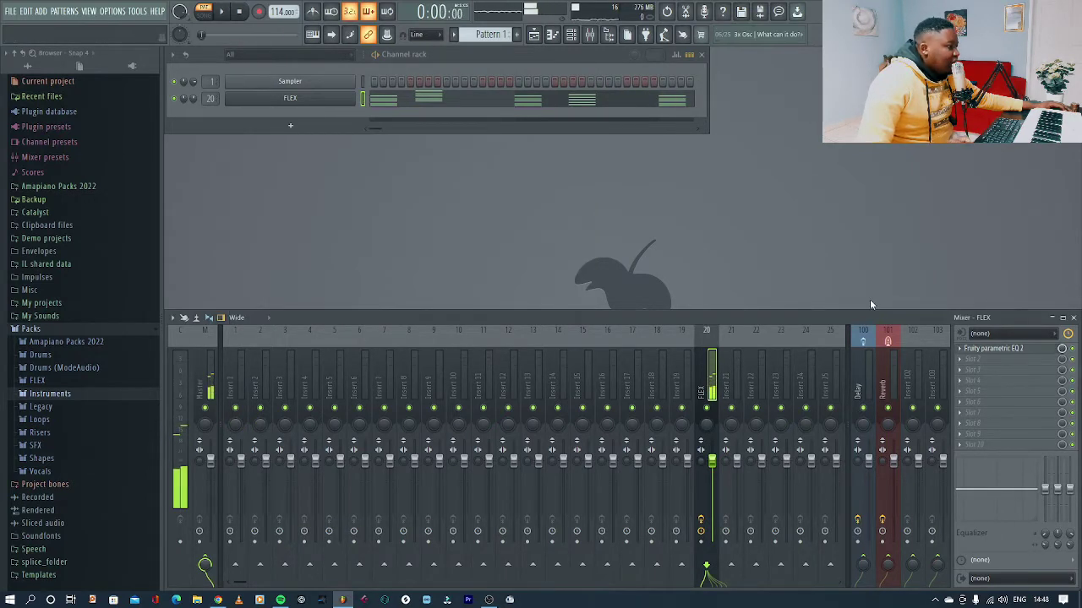
- Add a second Fruity parametric EQ 2 to the FLEX track and gently boost band 6 around band 4's frequency
{"action": "left_click", "coordinate": [957, 359]}
{"action": "left_click", "coordinate": [807, 38]}
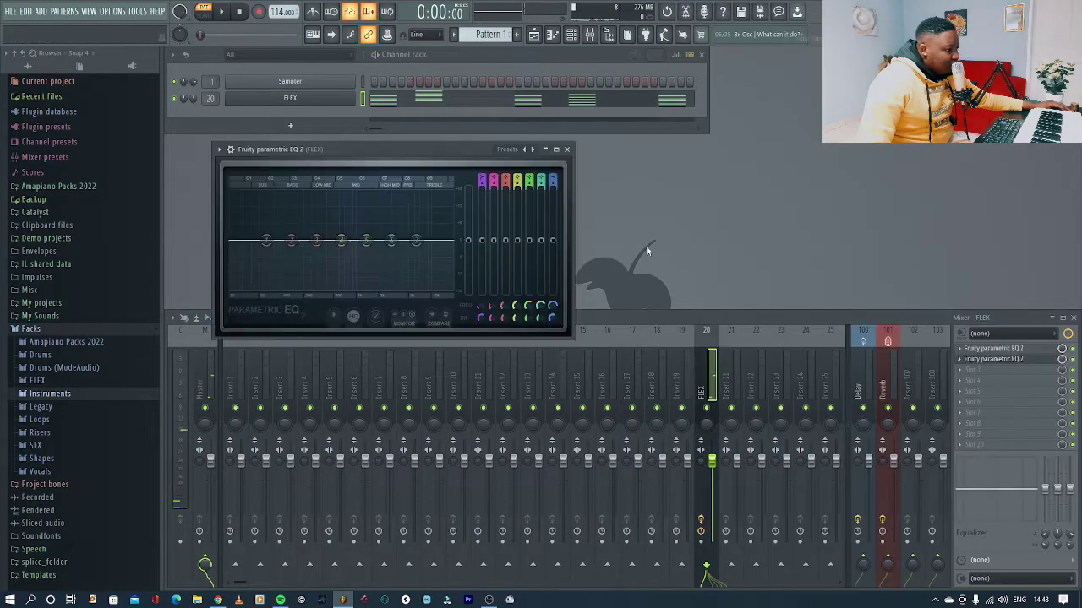
{"action": "left_click_drag", "start_coordinate": [394, 242], "coordinate": [357, 224]}
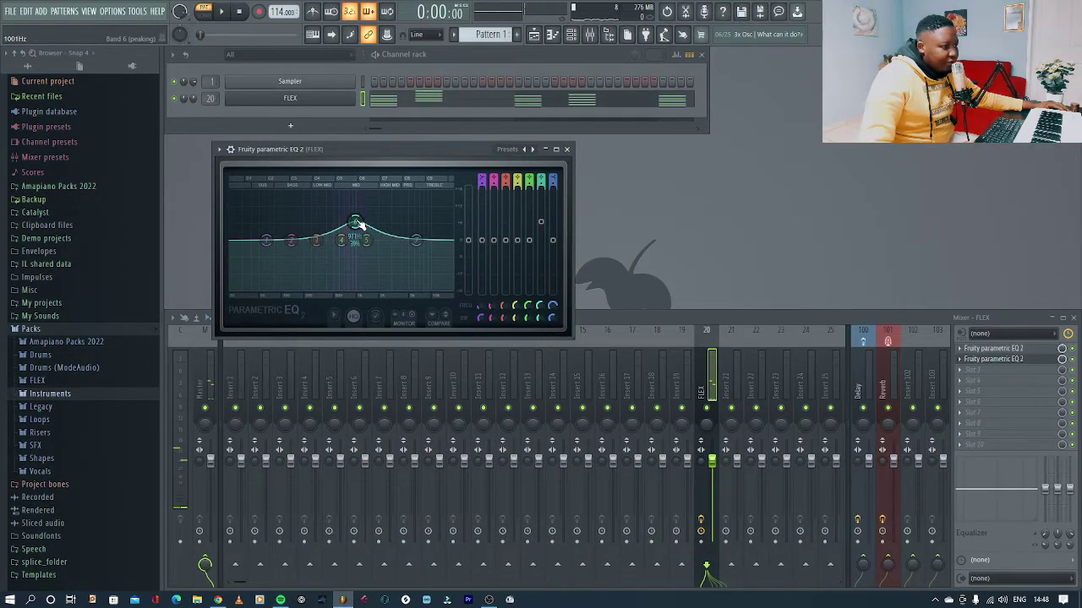
{"action": "key", "text": "space"}
{"action": "left_click_drag", "start_coordinate": [358, 224], "coordinate": [342, 229]}
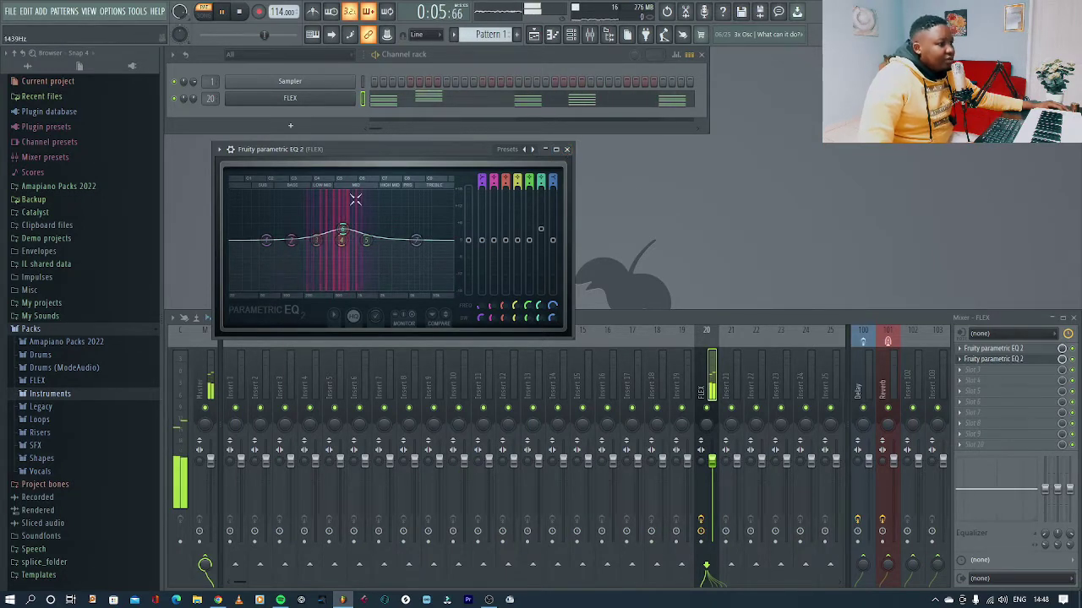
{"action": "left_click", "coordinate": [566, 149]}
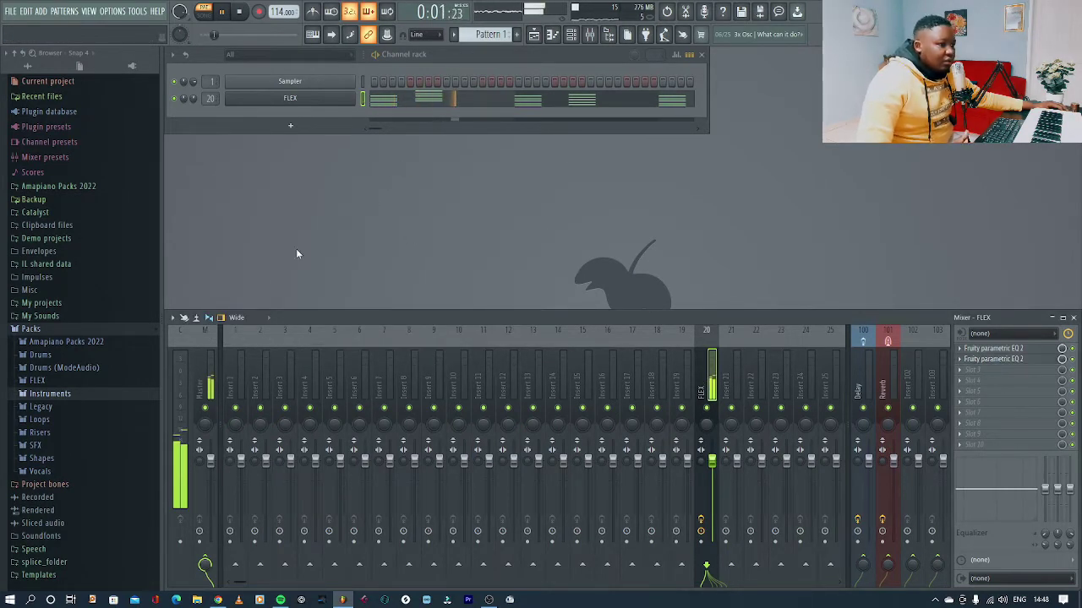
{"action": "key", "text": "space"}
- Show all browser content and expand the Percussions loops folder in the D.O - House Ammo SP01 pack
{"action": "left_click", "coordinate": [76, 53]}
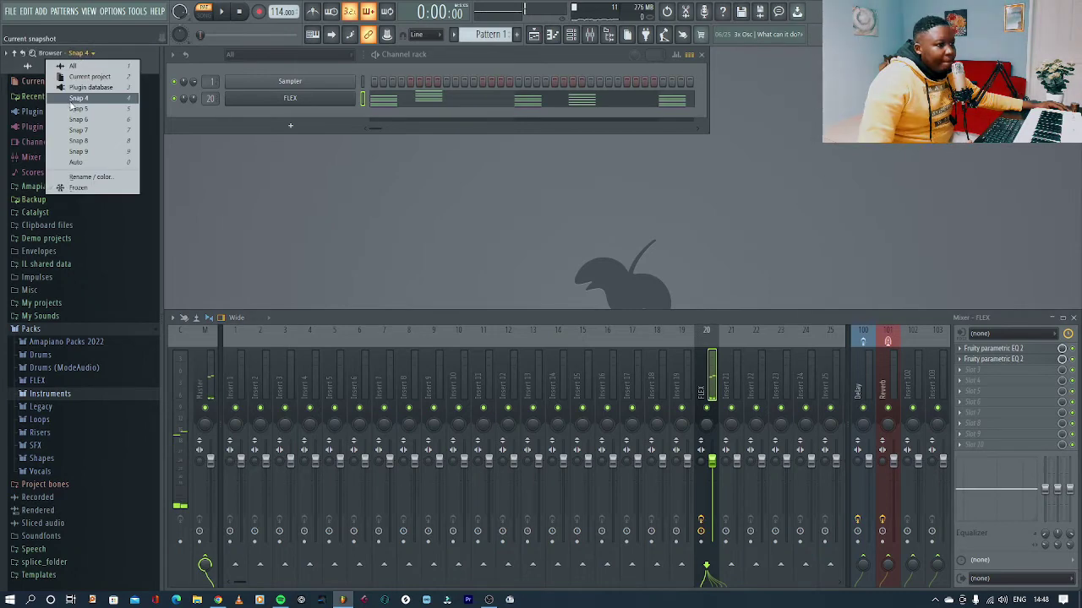
{"action": "left_click", "coordinate": [72, 66]}
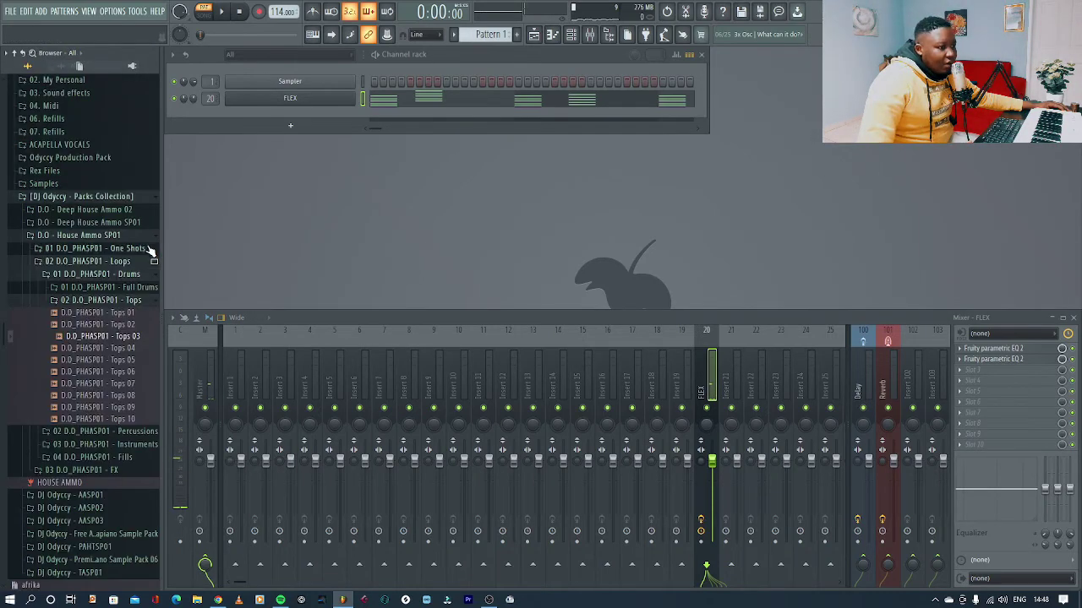
{"action": "left_click", "coordinate": [74, 247]}
{"action": "left_click", "coordinate": [80, 247]}
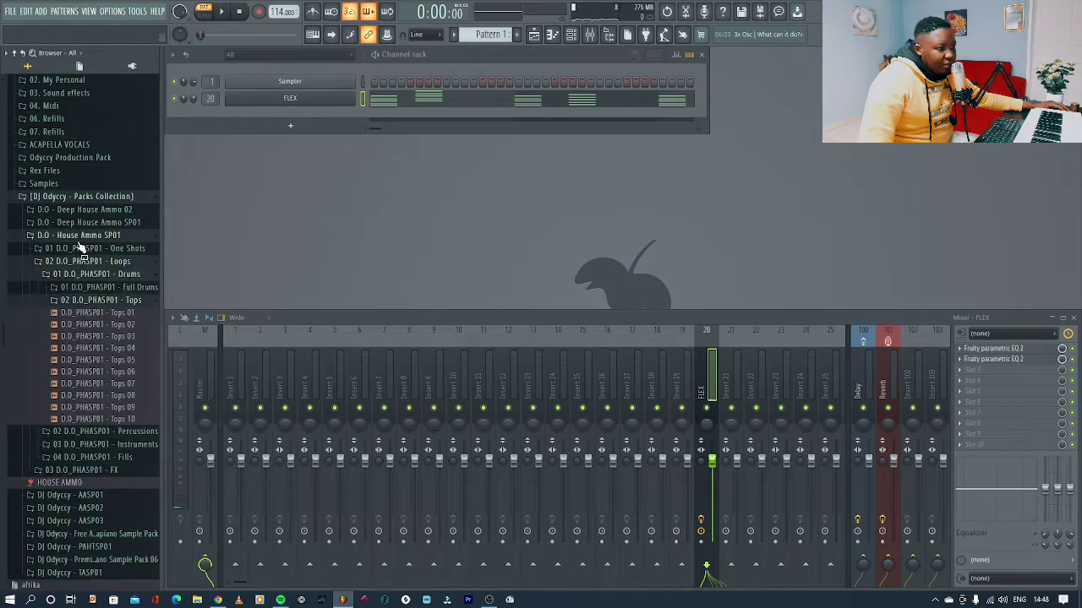
{"action": "left_click", "coordinate": [92, 300]}
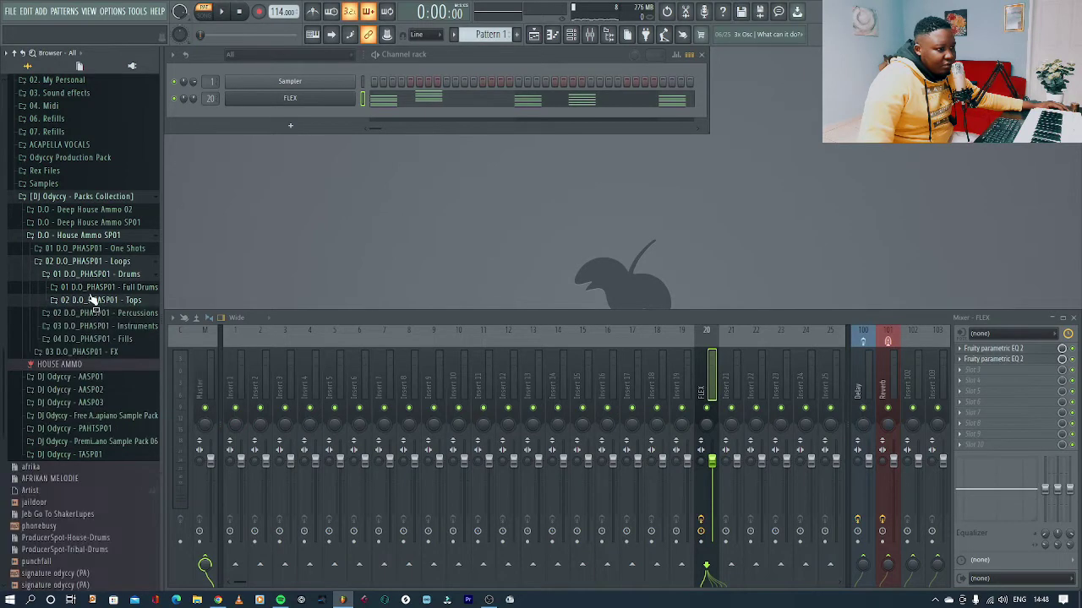
{"action": "left_click", "coordinate": [105, 277]}
{"action": "left_click", "coordinate": [129, 277]}
{"action": "left_click", "coordinate": [133, 277]}
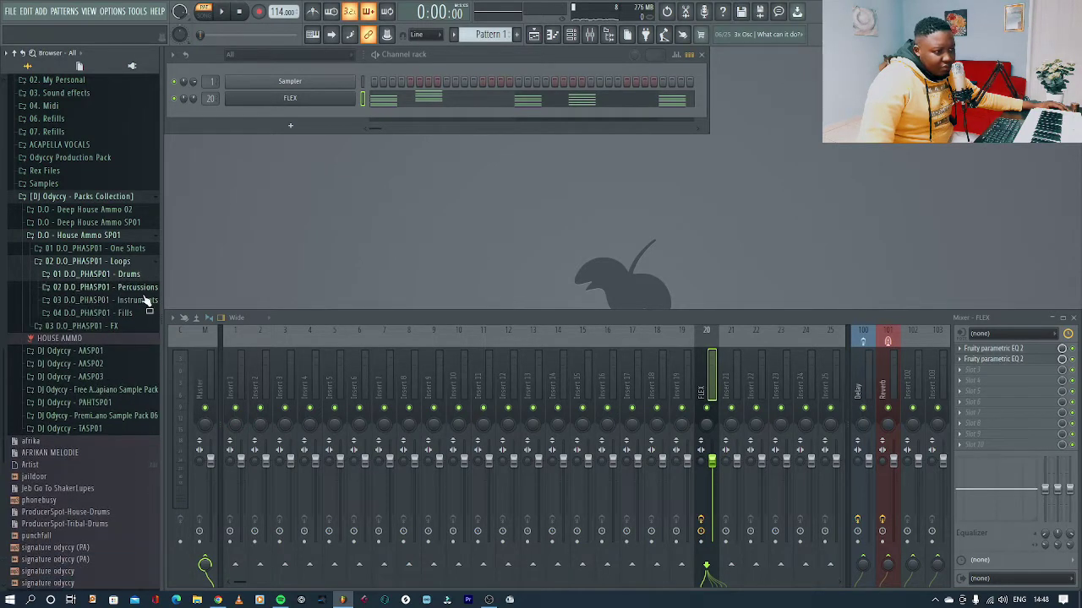
{"action": "left_click", "coordinate": [135, 288]}
- Place Pattern 1 on Track 7 of the playlist four times in a row, filling bars 1 to 16
{"action": "left_click", "coordinate": [545, 33]}
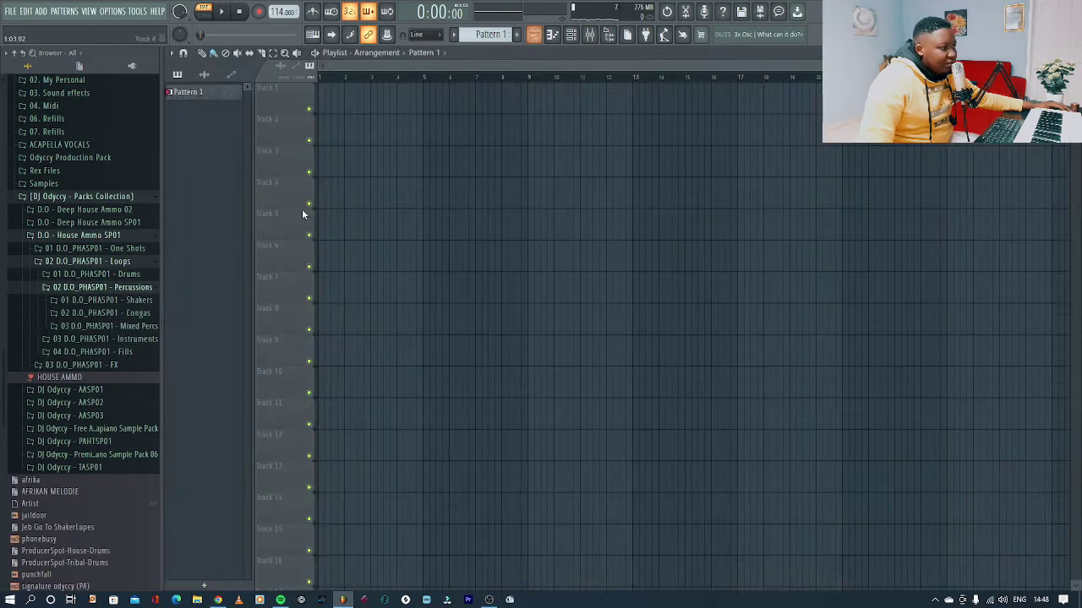
{"action": "left_click_drag", "start_coordinate": [218, 99], "coordinate": [321, 294]}
{"action": "left_click_drag", "start_coordinate": [428, 290], "coordinate": [718, 291]}
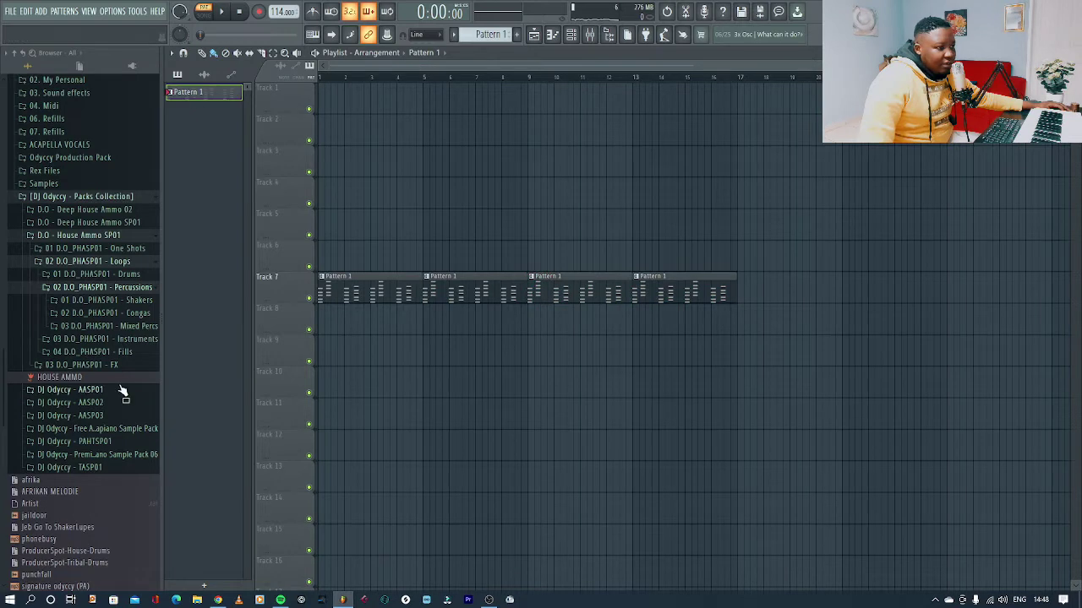
- Expand the Shakers folder of the Percussions loops and audition several of its shaker loops
{"action": "left_click", "coordinate": [135, 302]}
{"action": "left_click", "coordinate": [134, 313]}
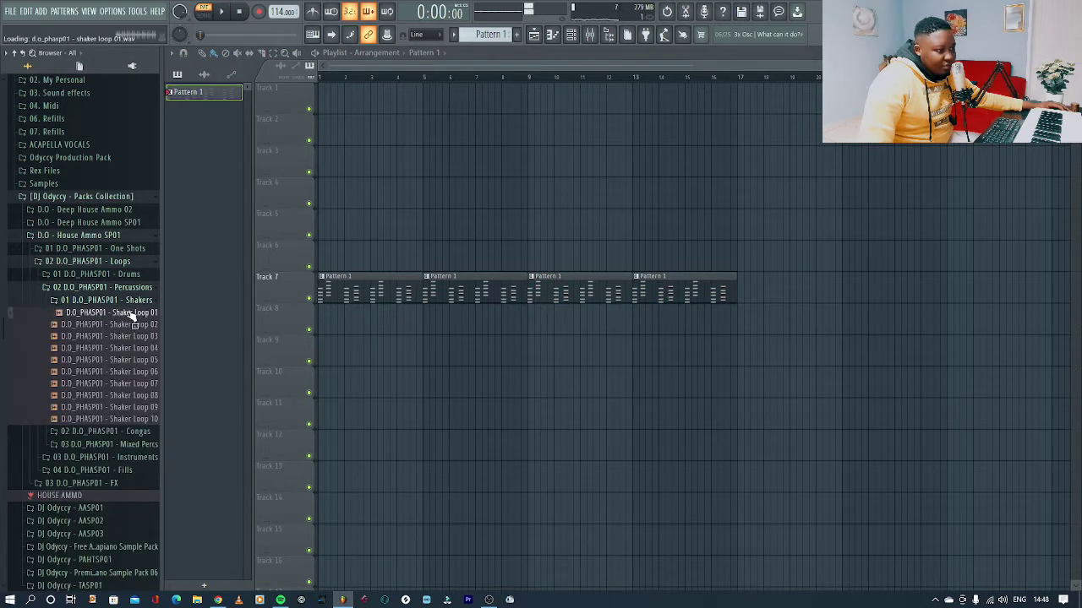
{"action": "left_click", "coordinate": [137, 325]}
{"action": "left_click", "coordinate": [139, 337]}
{"action": "left_click", "coordinate": [142, 349]}
{"action": "left_click", "coordinate": [144, 361]}
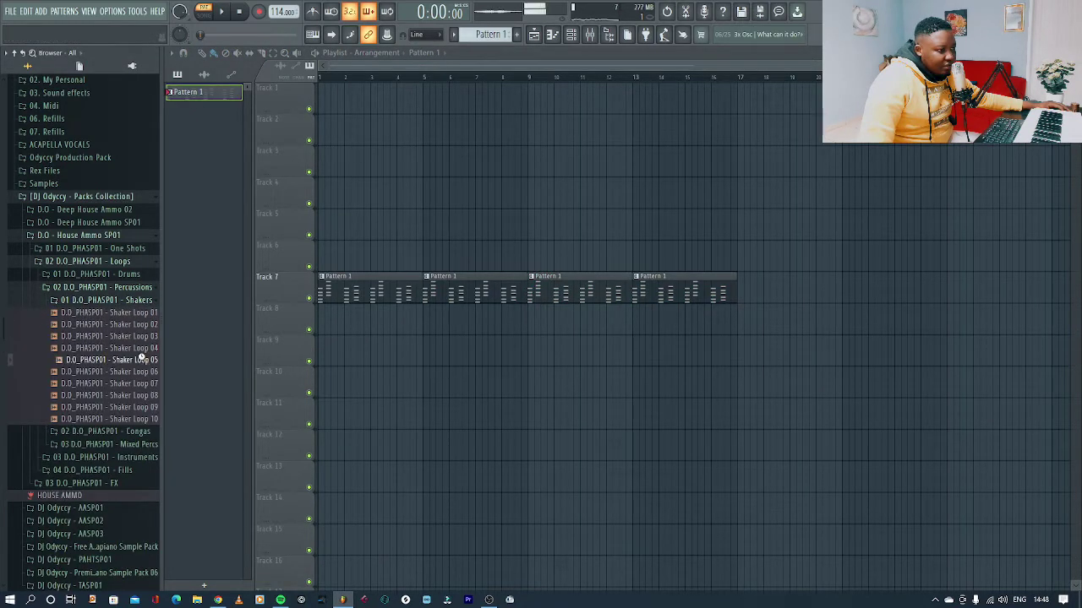
{"action": "left_click", "coordinate": [138, 315]}
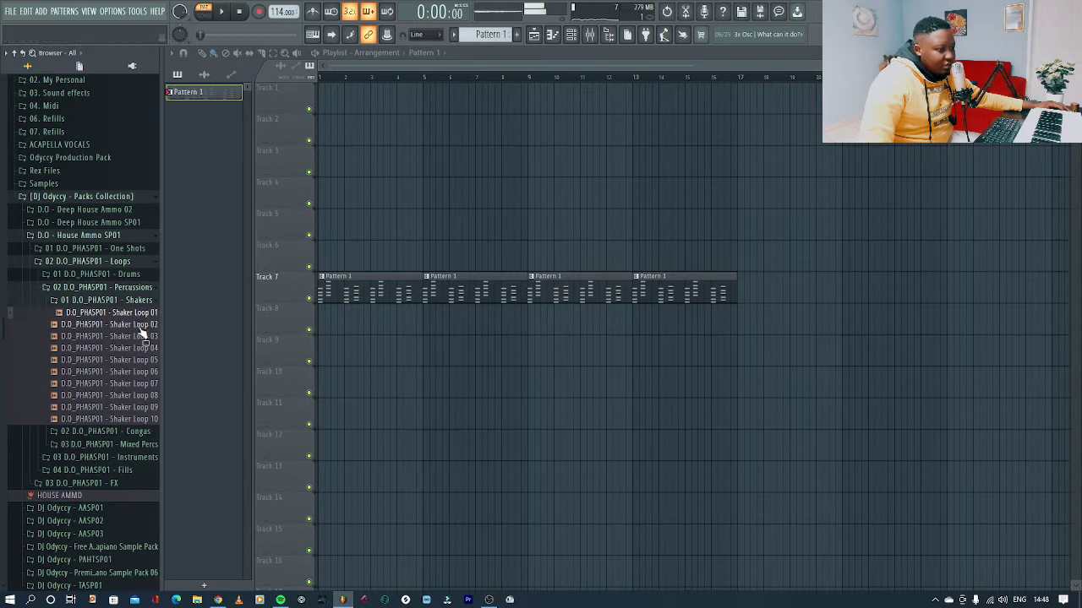
{"action": "left_click", "coordinate": [142, 396]}
- Place D.O_PHASP01 - Shaker Loop 01 on Track 3 of the playlist four times in a row, filling bars 1 to 16
{"action": "left_click_drag", "start_coordinate": [139, 314], "coordinate": [339, 169]}
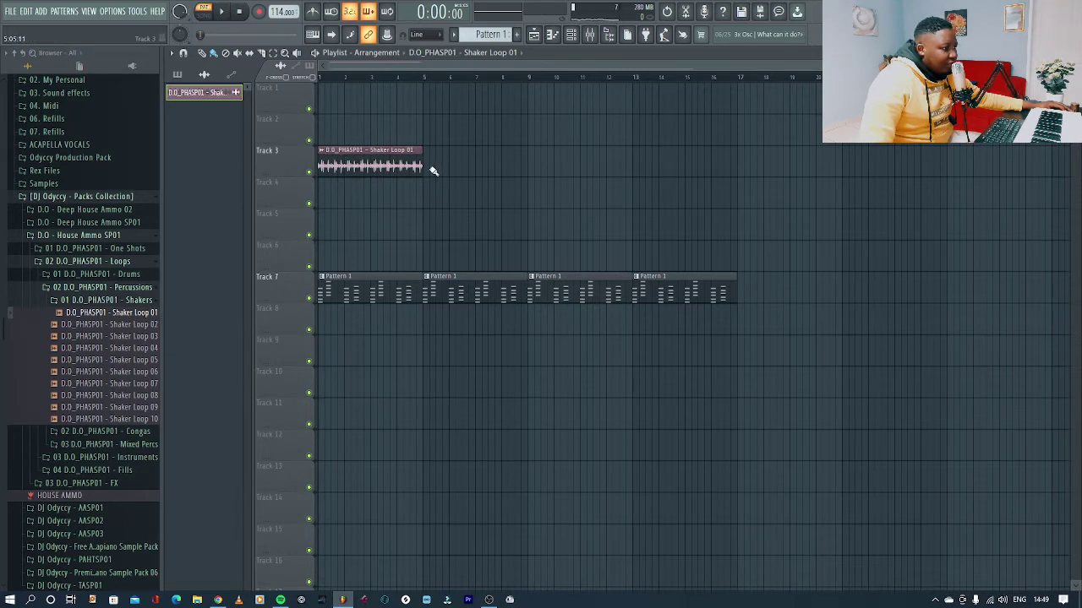
{"action": "left_click", "coordinate": [432, 171]}
{"action": "left_click_drag", "start_coordinate": [423, 164], "coordinate": [716, 181]}
- Inspect the Shaker Loop 01 channel settings while playing the arrangement in song mode
{"action": "double_click", "coordinate": [374, 174]}
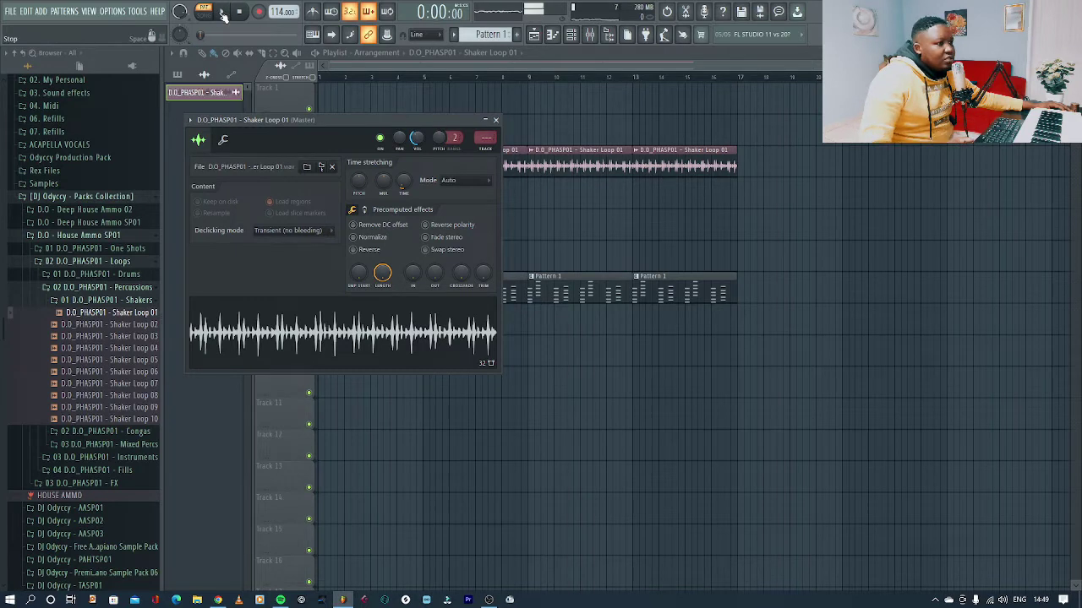
{"action": "key", "text": "space"}
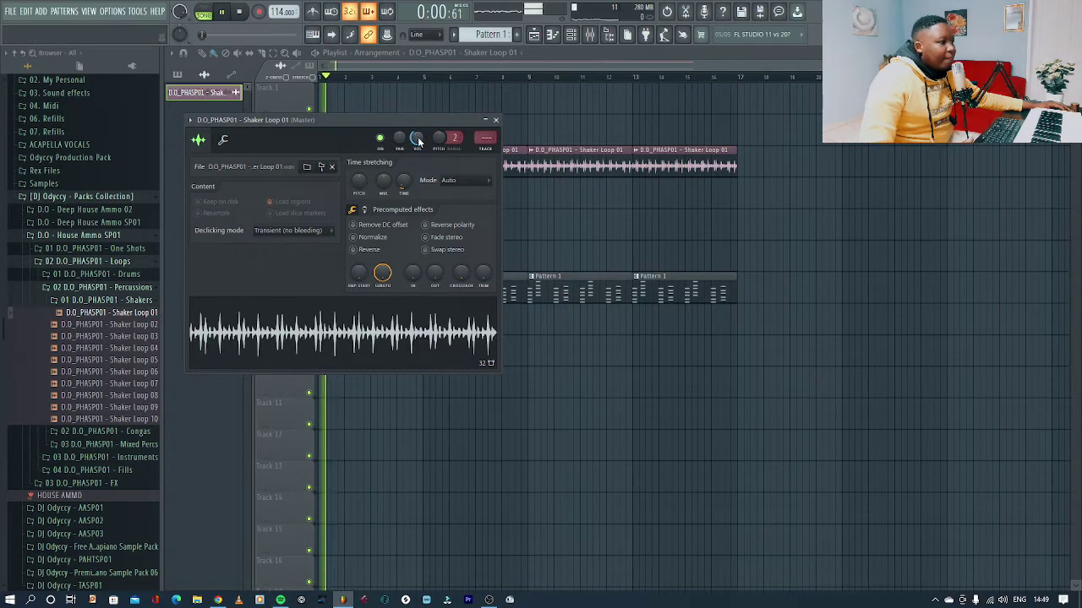
{"action": "left_click", "coordinate": [495, 119]}
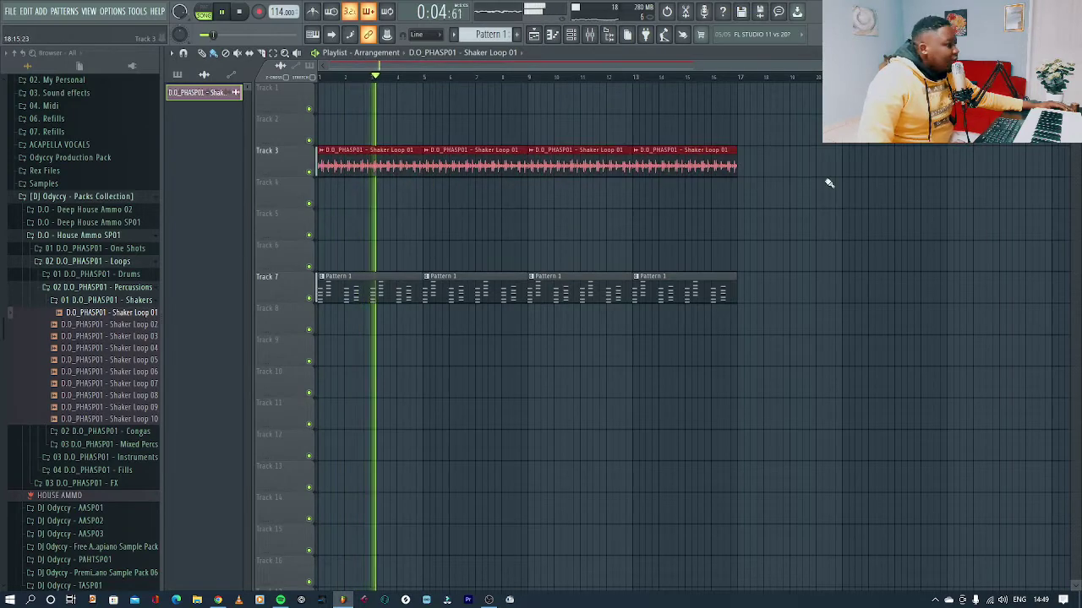
- Close the playlist and display all channels in the channel rack instead of only the audio ones
{"action": "left_click", "coordinate": [1074, 54]}
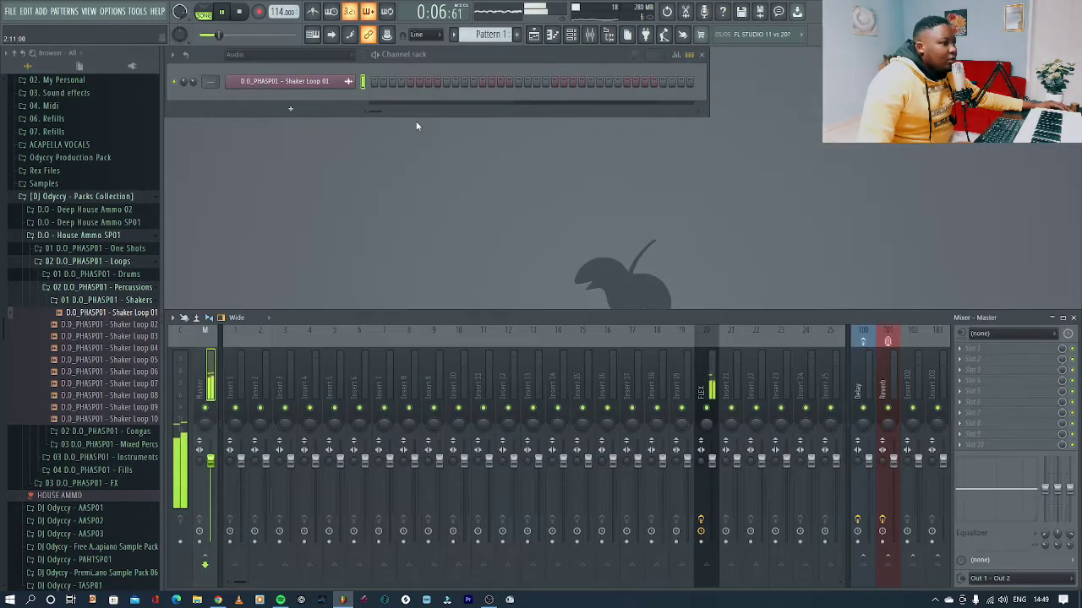
{"action": "left_click", "coordinate": [263, 60]}
{"action": "left_click", "coordinate": [245, 73]}
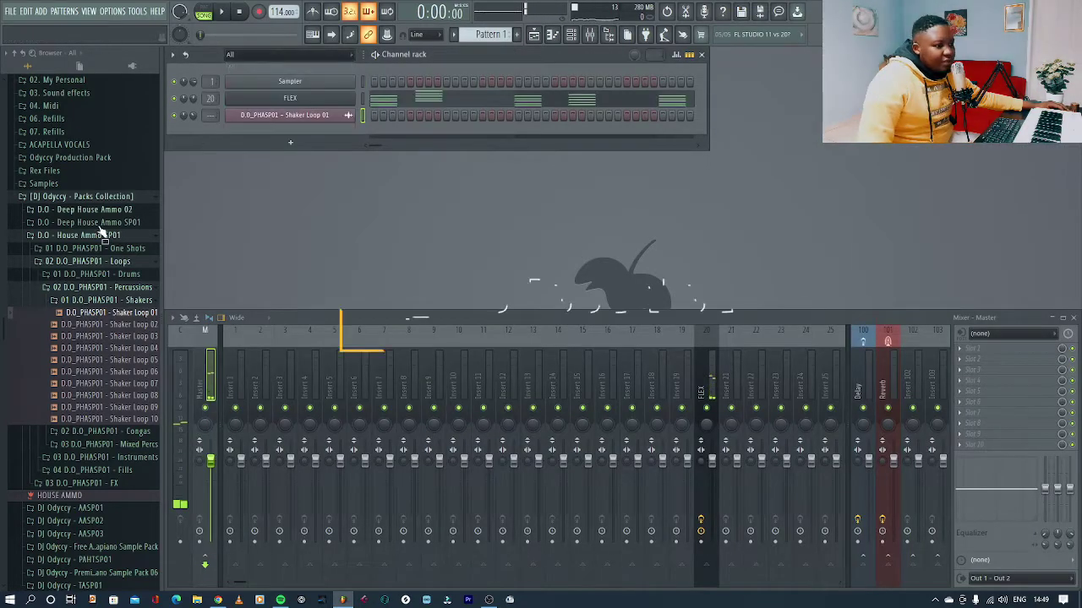
- Open the Kicks folder under One Shots > Drums in the House Ammo SP01 pack and create Pattern 2
{"action": "left_click", "coordinate": [70, 286]}
{"action": "left_click", "coordinate": [88, 261]}
{"action": "left_click", "coordinate": [93, 249]}
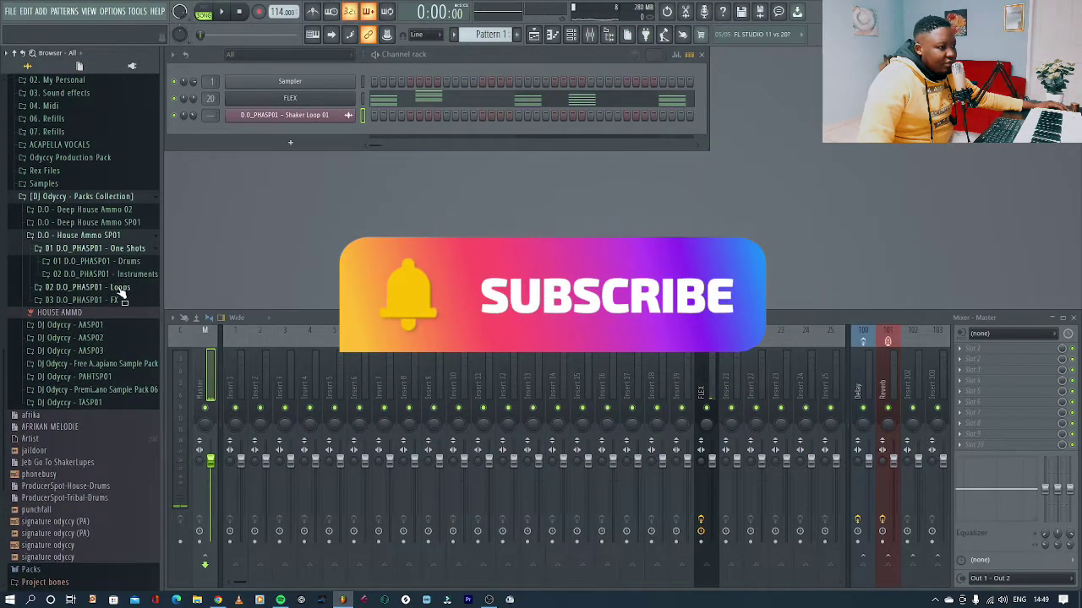
{"action": "key", "text": "F4"}
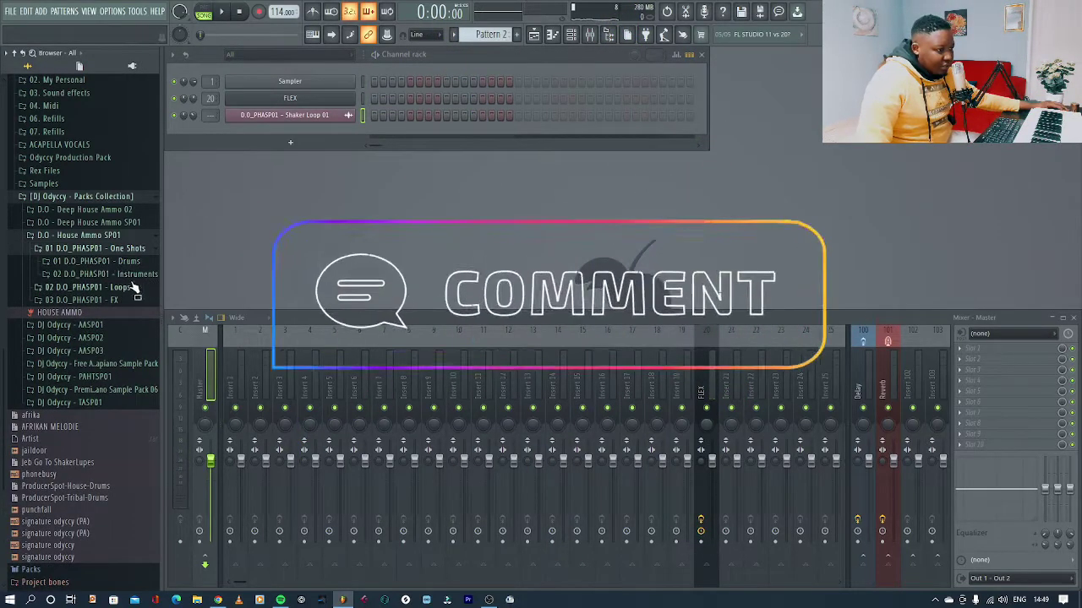
{"action": "left_click", "coordinate": [121, 263]}
{"action": "left_click", "coordinate": [101, 274]}
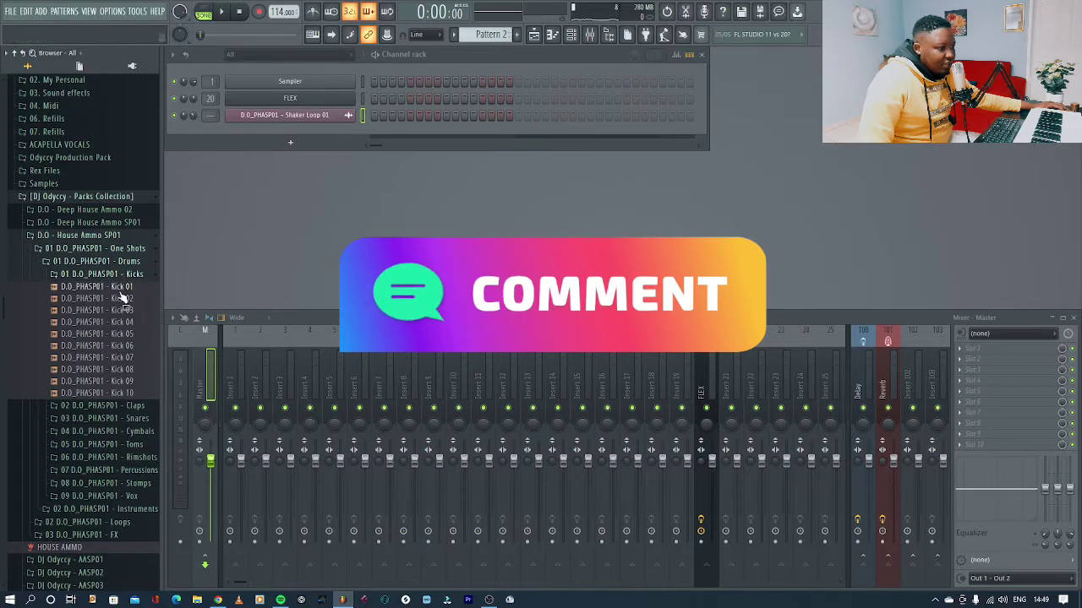
- Audition the kicks, load Kick 02 onto the Sampler channel and fill every fourth step in Pattern 2
{"action": "left_click_drag", "start_coordinate": [101, 287], "coordinate": [203, 174]}
{"action": "left_click", "coordinate": [100, 299]}
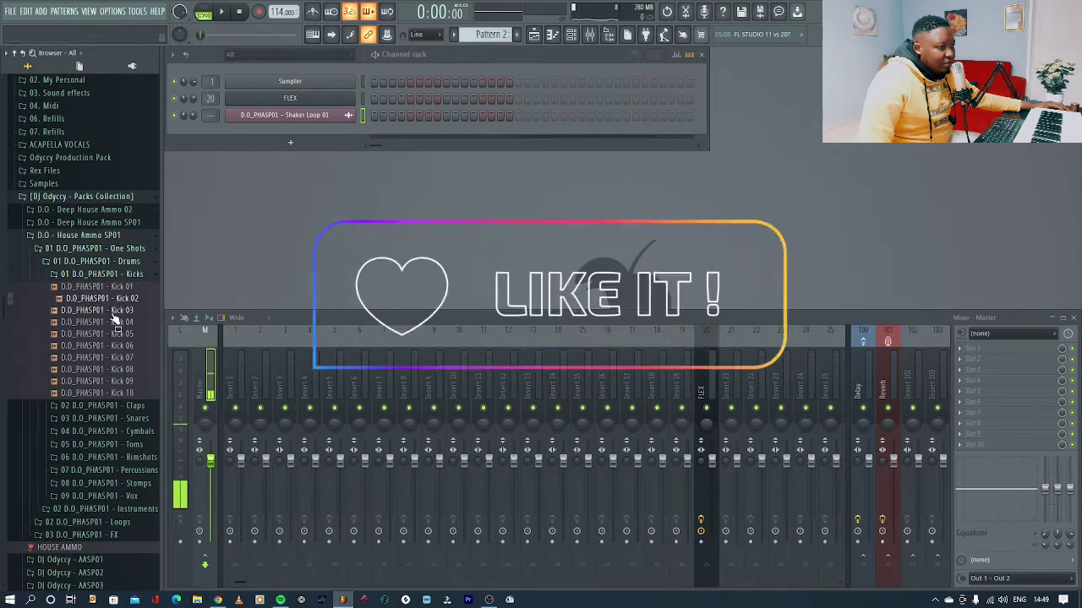
{"action": "left_click", "coordinate": [118, 309]}
{"action": "left_click_drag", "start_coordinate": [123, 310], "coordinate": [287, 82]}
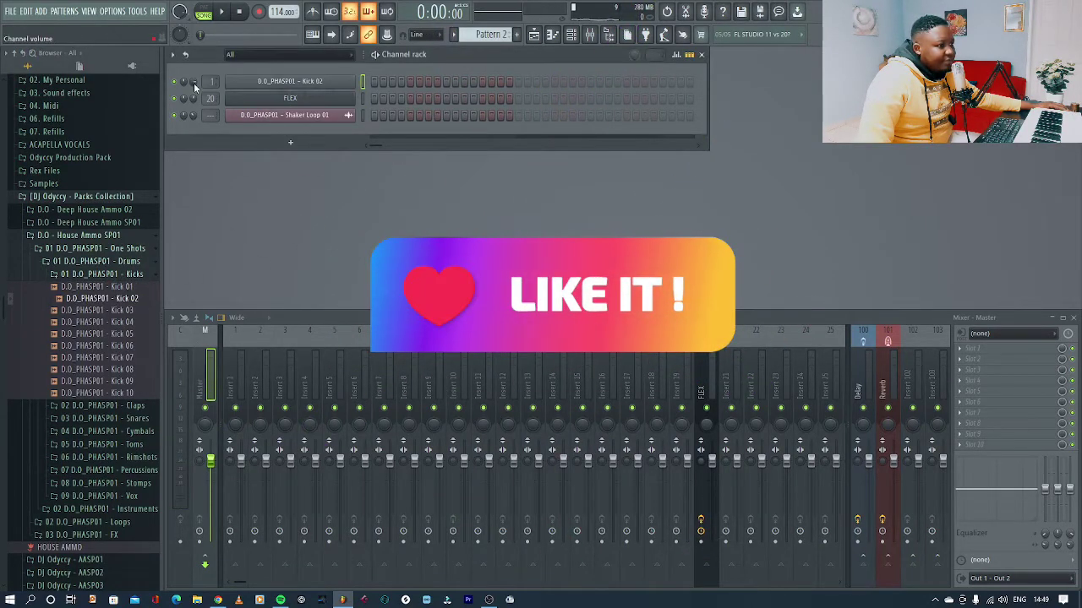
{"action": "right_click", "coordinate": [346, 82]}
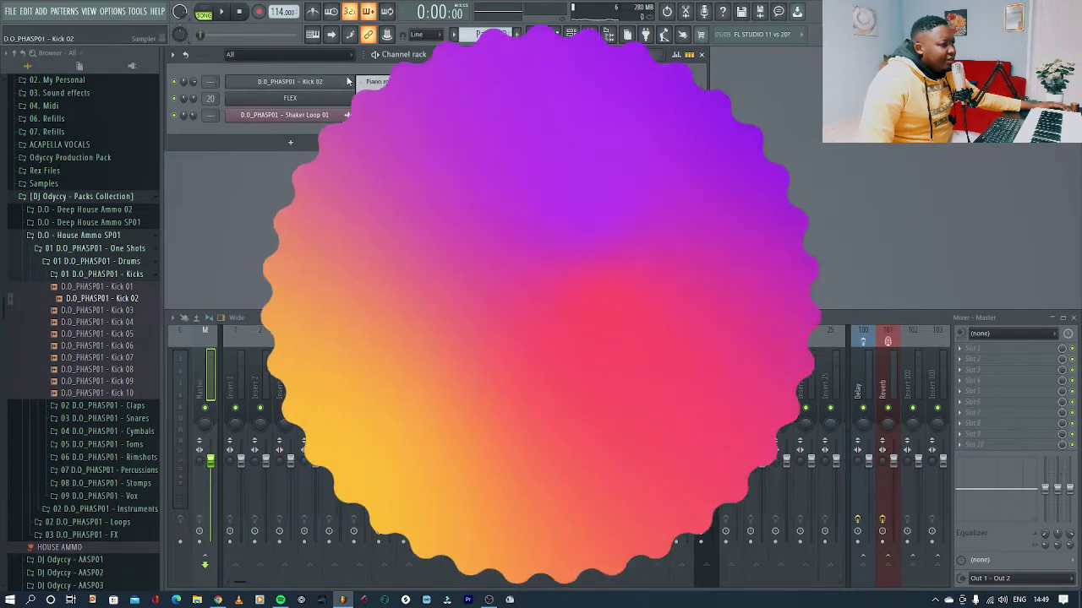
{"action": "left_click", "coordinate": [489, 129]}
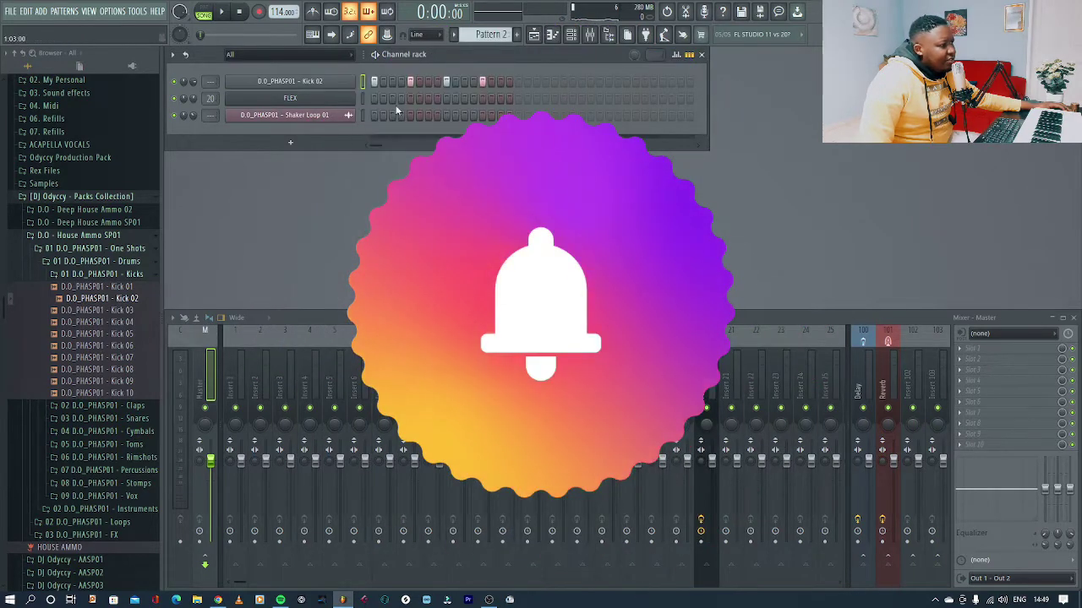
- Paint Pattern 2 repeatedly along Track 1 of the playlist, filling bars 1 to 16
{"action": "left_click", "coordinate": [549, 34]}
{"action": "left_click_drag", "start_coordinate": [321, 88], "coordinate": [739, 98]}
{"action": "right_click", "coordinate": [741, 98]}
- Normalize the Kick 02 sample, set its channel volume to about 71%, and check it against song playback
{"action": "key", "text": "space"}
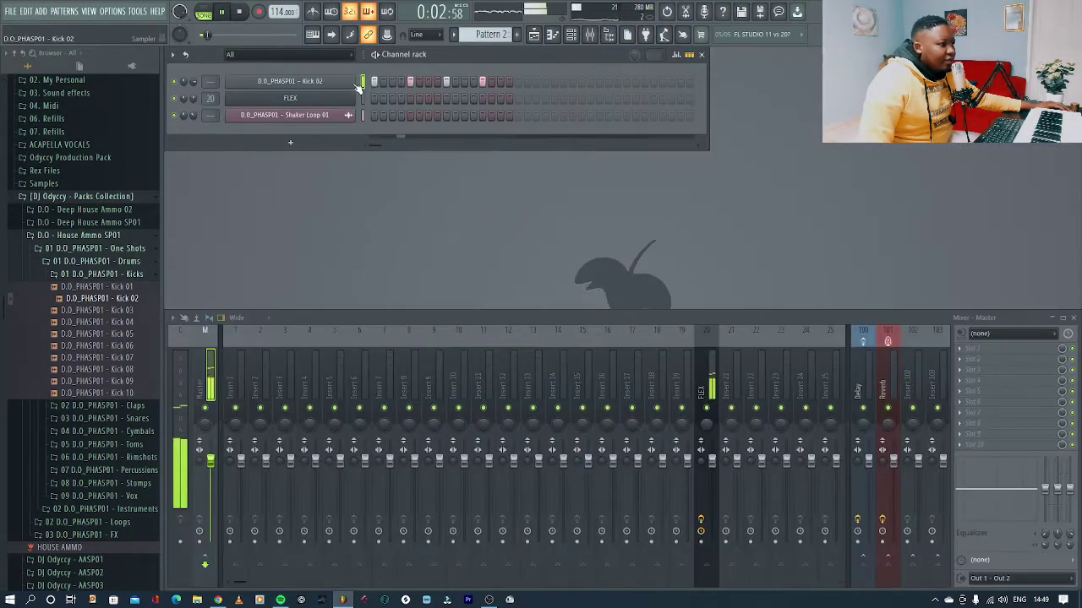
{"action": "left_click", "coordinate": [332, 81]}
{"action": "key", "text": "space"}
{"action": "left_click", "coordinate": [339, 223]}
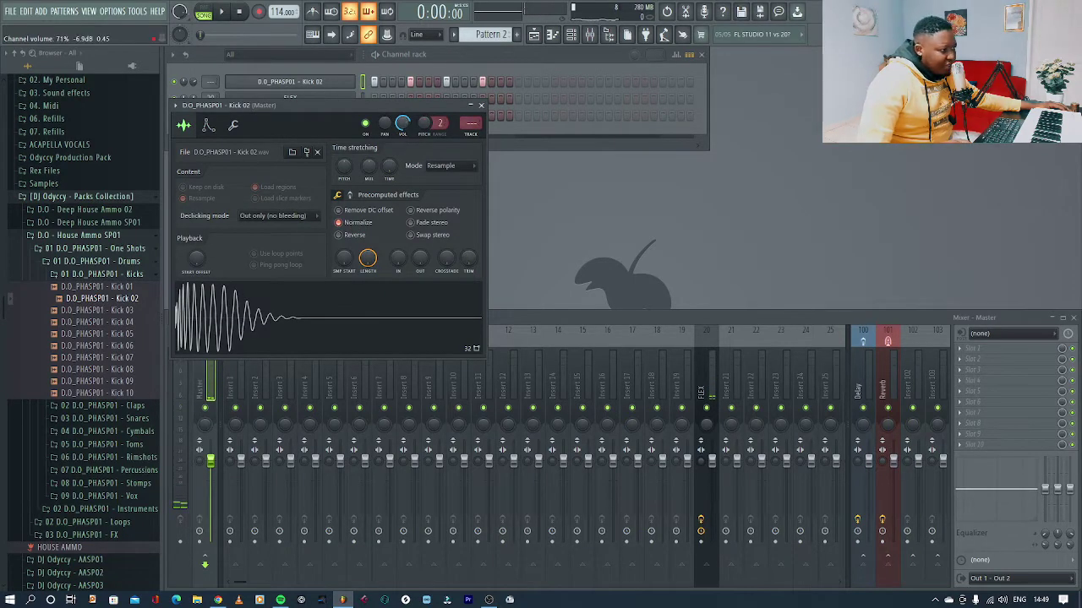
{"action": "key", "text": "space"}
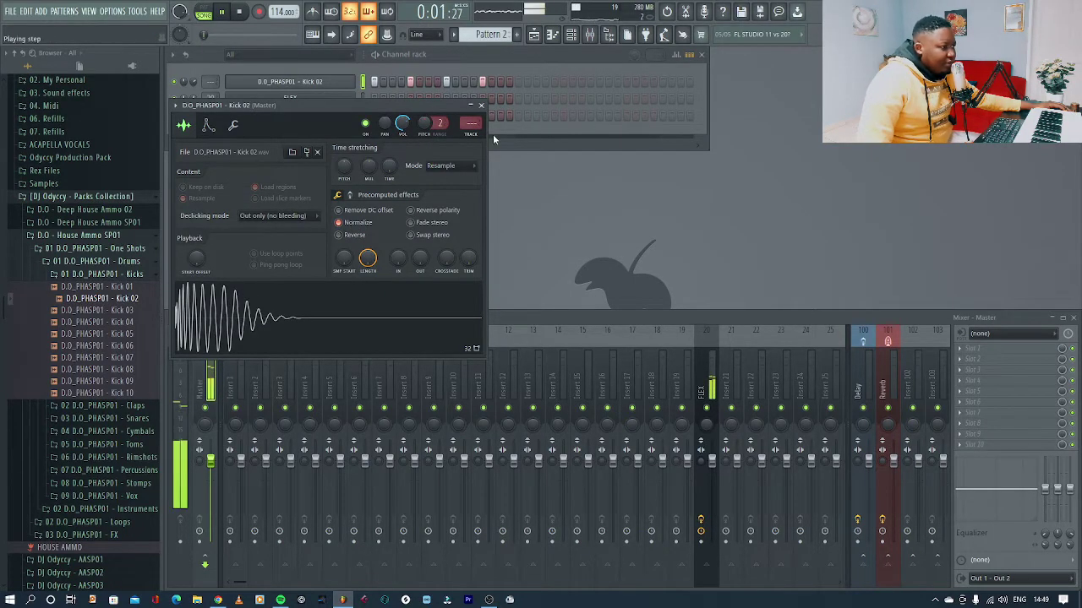
{"action": "left_click", "coordinate": [484, 105]}
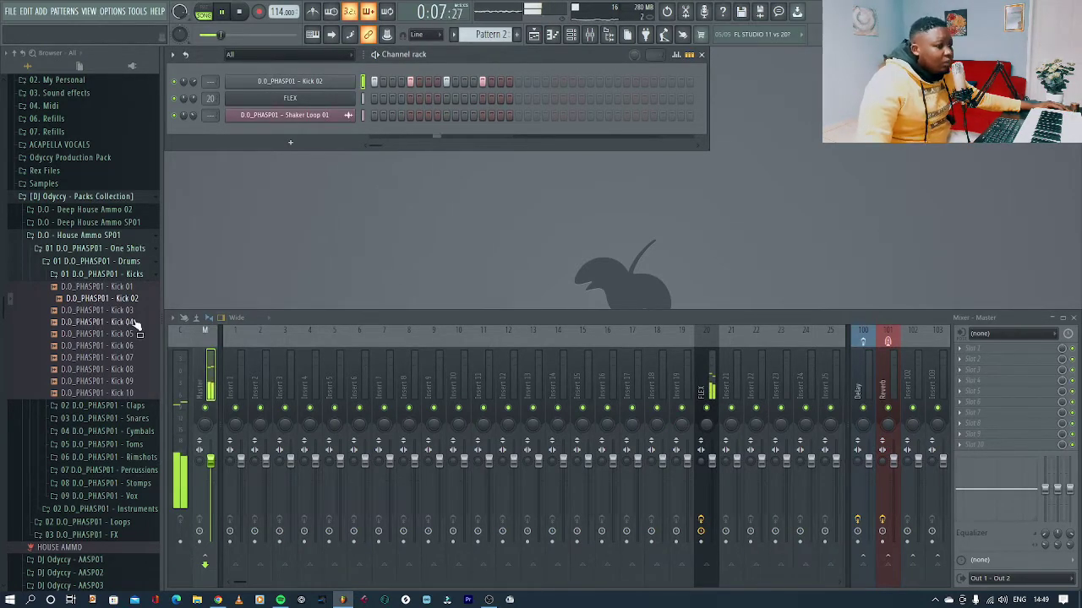
{"action": "key", "text": "space"}
- Open the Claps folder of the drum one-shots and audition the first several clap samples
{"action": "left_click", "coordinate": [127, 275]}
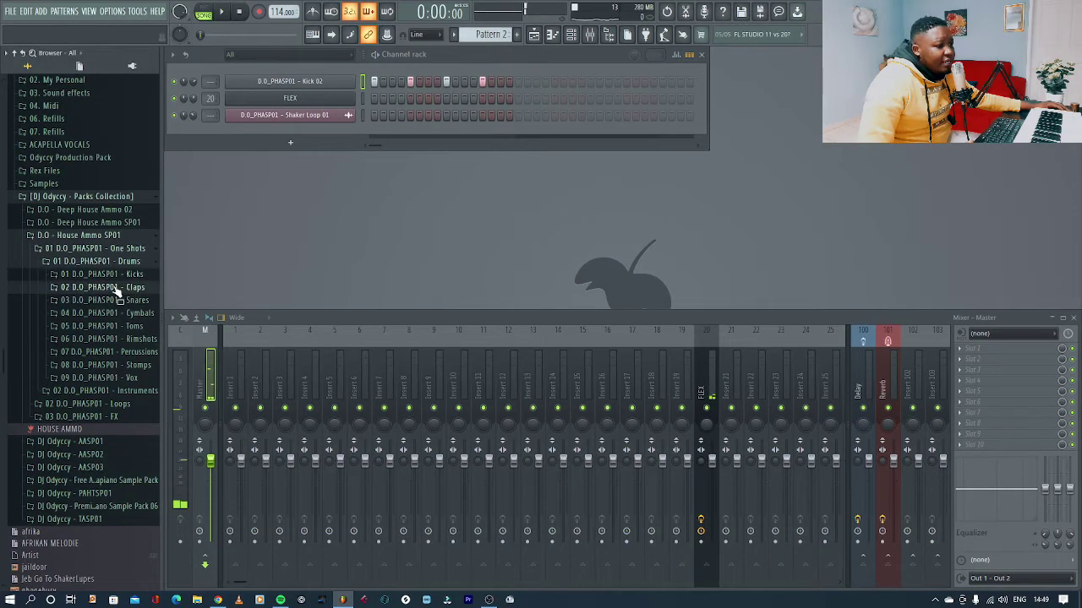
{"action": "left_click", "coordinate": [127, 287]}
{"action": "left_click", "coordinate": [129, 311]}
{"action": "left_click", "coordinate": [127, 322]}
{"action": "left_click", "coordinate": [131, 301]}
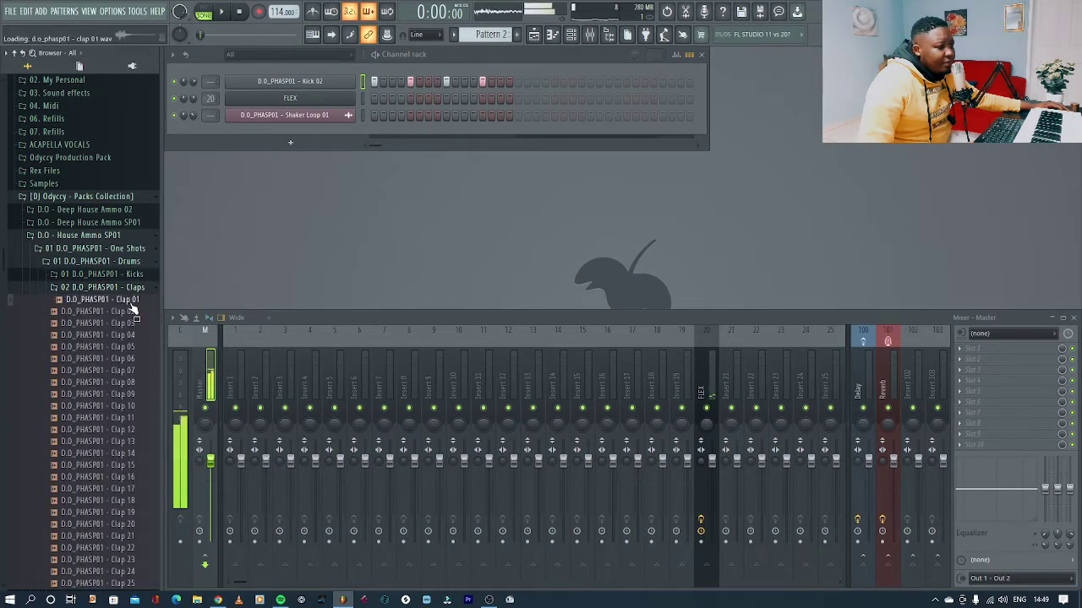
{"action": "left_click", "coordinate": [133, 324]}
{"action": "left_click", "coordinate": [133, 335]}
{"action": "left_click", "coordinate": [135, 346]}
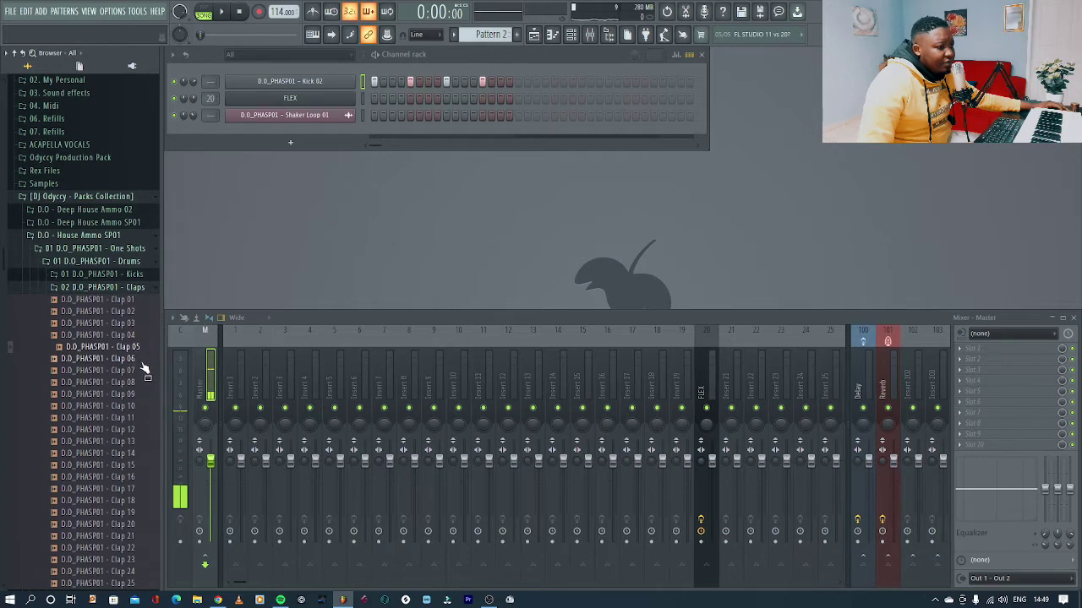
{"action": "left_click", "coordinate": [140, 359]}
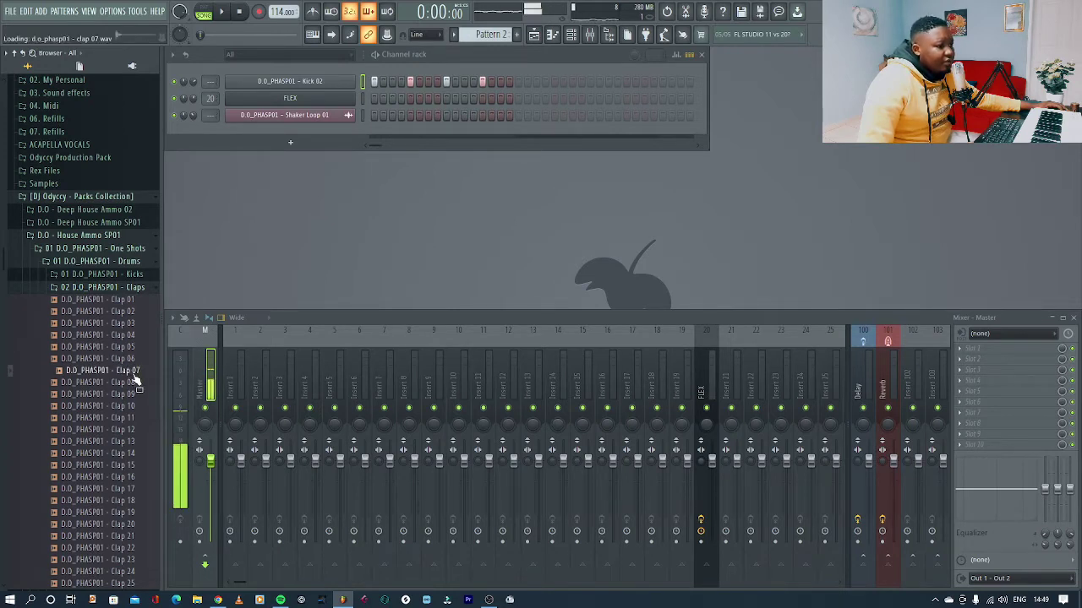
- Add Clap 06 as a new channel below Kick 02 and, in a new Pattern 3, place hits on steps 5 and 13
{"action": "left_click", "coordinate": [135, 360]}
{"action": "left_click_drag", "start_coordinate": [135, 360], "coordinate": [328, 91]}
{"action": "key", "text": "KP_Add"}
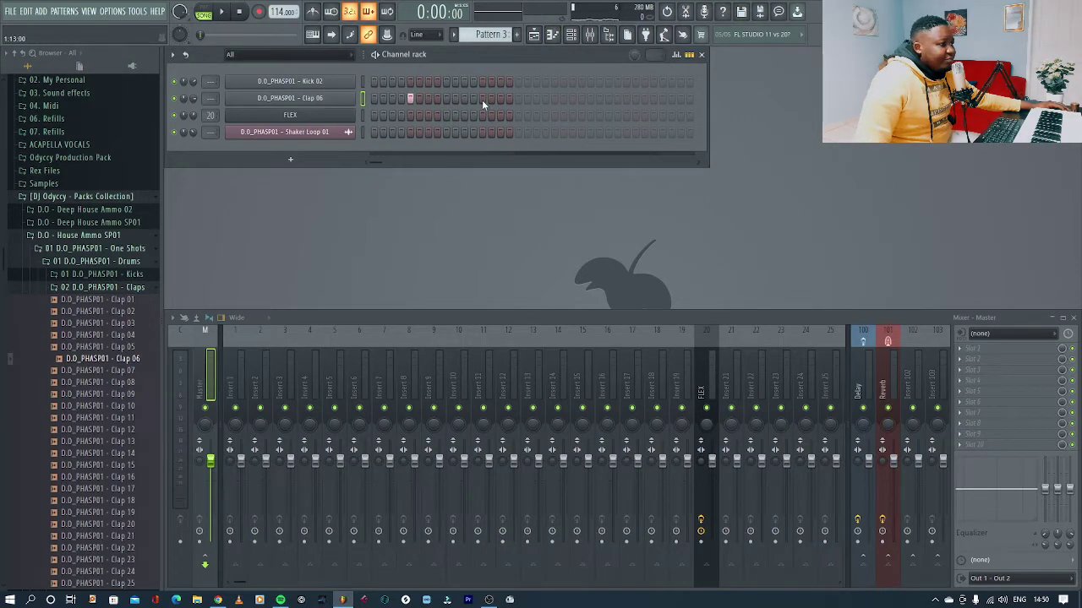
{"action": "left_click", "coordinate": [483, 99]}
{"action": "left_click", "coordinate": [551, 34]}
{"action": "left_click", "coordinate": [551, 34]}
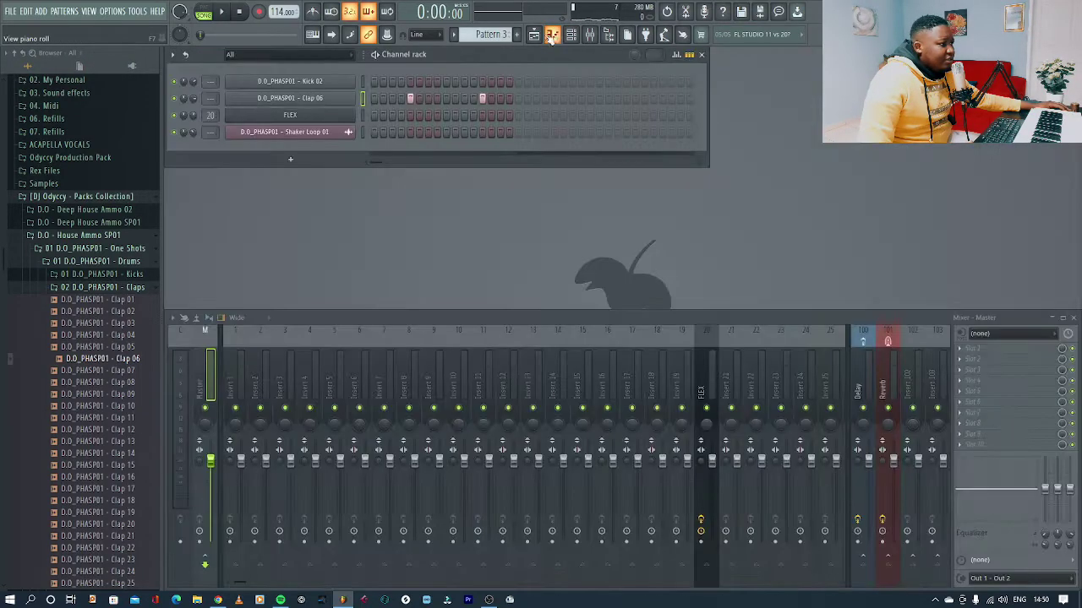
- Paint Pattern 3 repeatedly along Track 2 of the playlist, filling bars 1 to 16, and play the arrangement
{"action": "left_click", "coordinate": [533, 33]}
{"action": "left_click_drag", "start_coordinate": [317, 137], "coordinate": [749, 135]}
{"action": "right_click", "coordinate": [750, 131]}
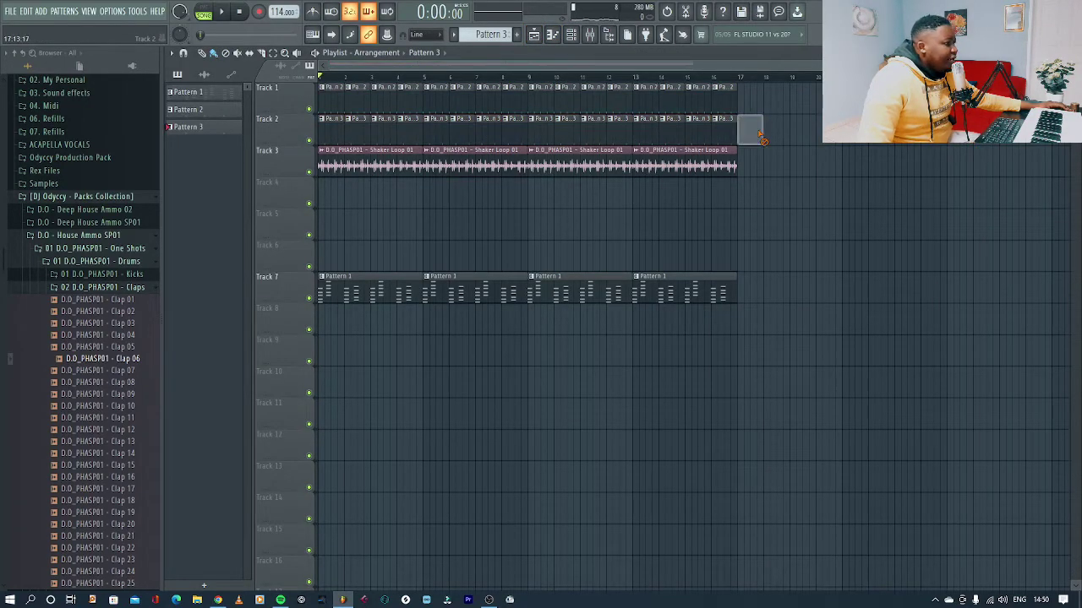
{"action": "key", "text": "space"}
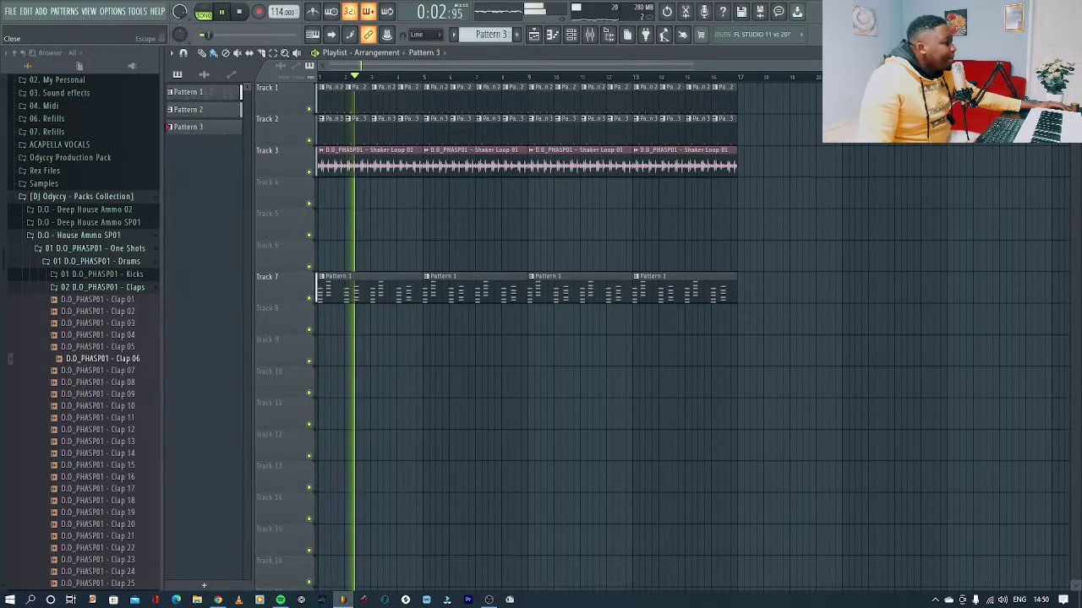
- Close the playlist, switch to Pattern 1 and move the Shaker Loop 01 channel above FLEX in the channel rack
{"action": "key", "text": "F5"}
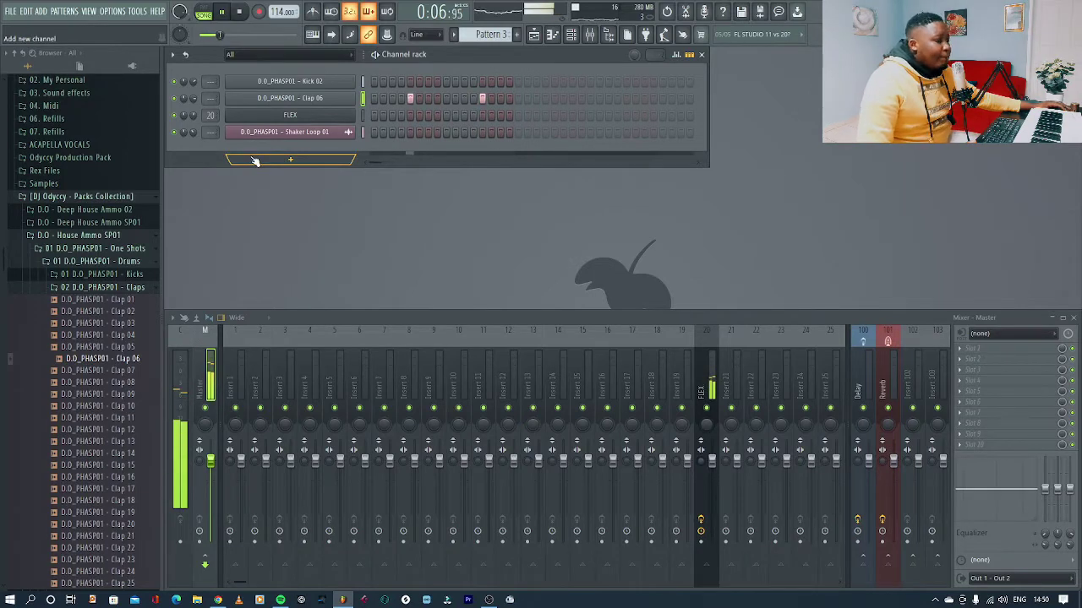
{"action": "key", "text": "1"}
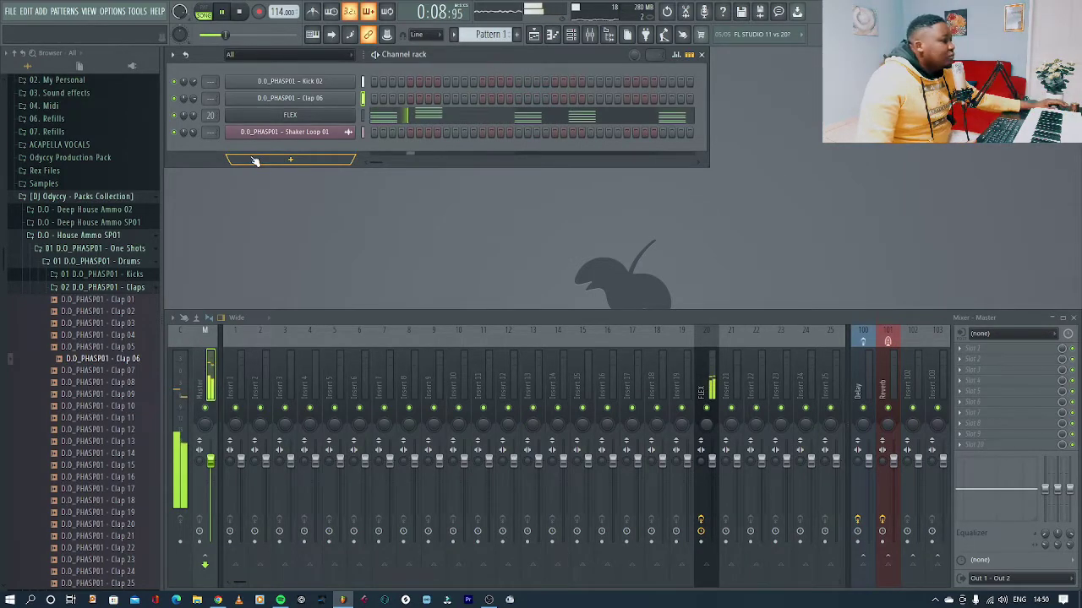
{"action": "left_click", "coordinate": [364, 136]}
{"action": "key", "text": "alt+Up"}
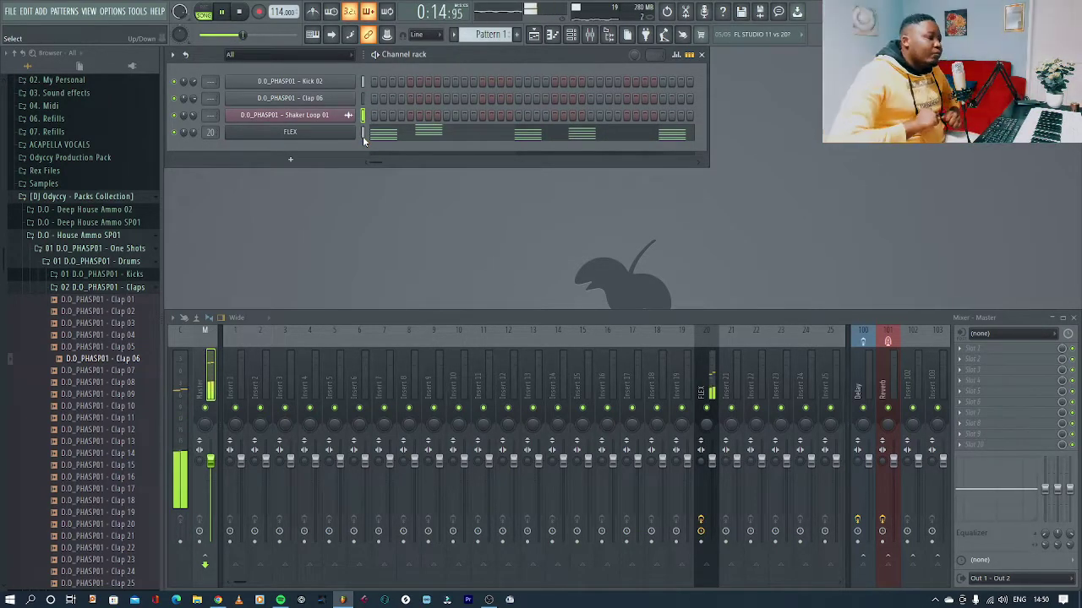
- Open the FLEX instrument and audition the pad presets from Atlantis Found through Bottle Blow during playback, settling on Bowed Glass
{"action": "key", "text": "space"}
{"action": "left_click", "coordinate": [327, 133]}
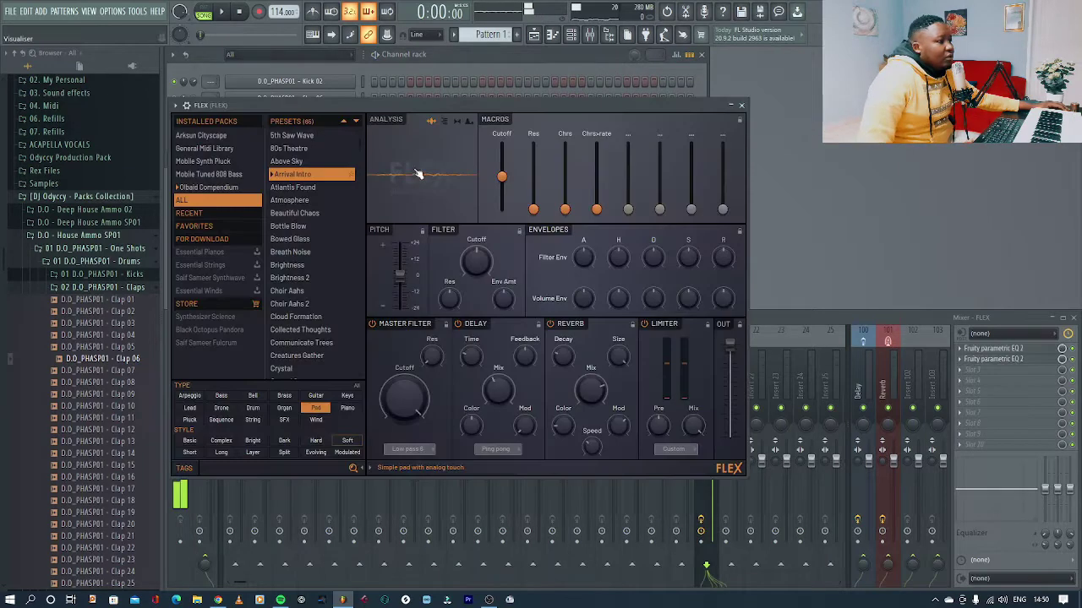
{"action": "left_click", "coordinate": [303, 188]}
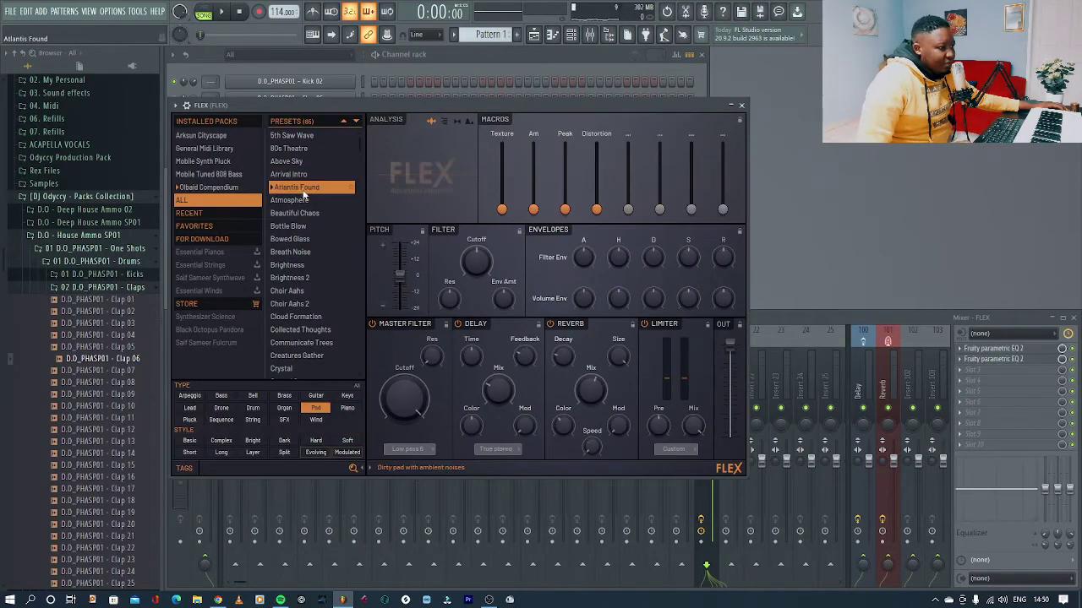
{"action": "key", "text": "space"}
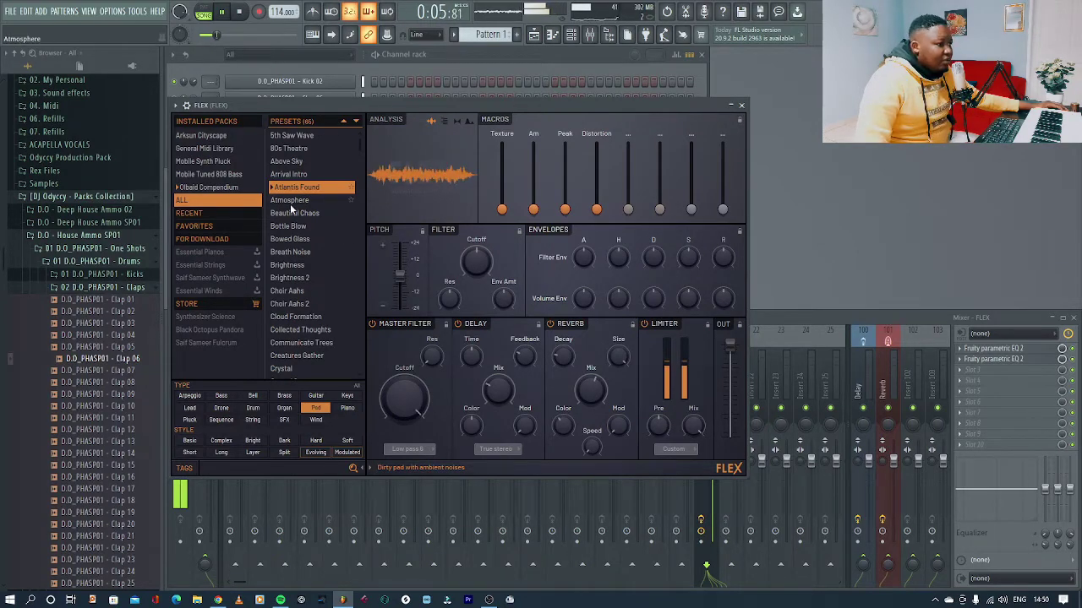
{"action": "left_click", "coordinate": [291, 202]}
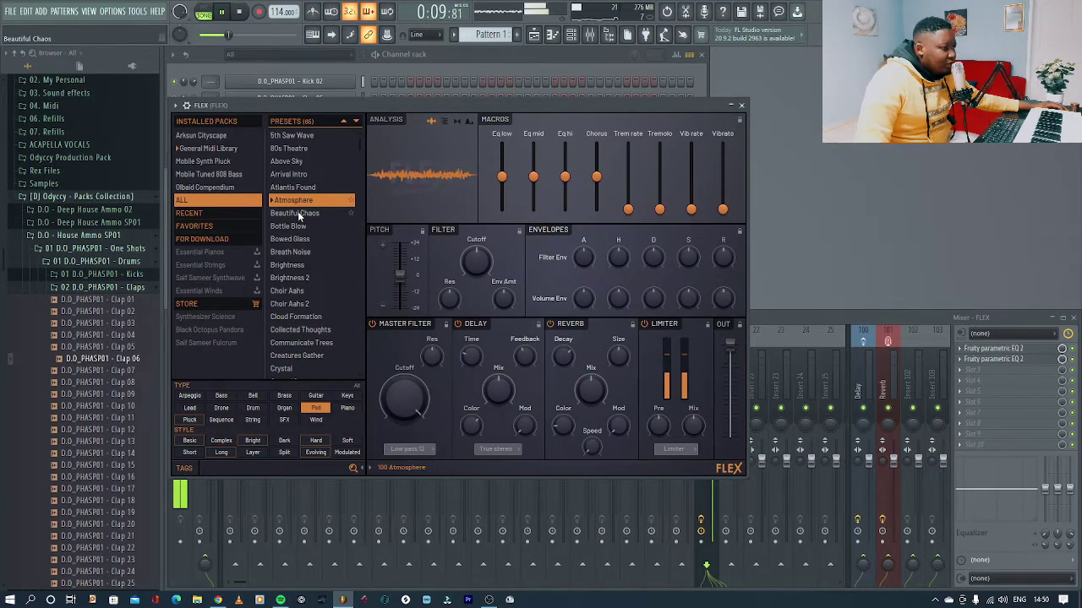
{"action": "left_click", "coordinate": [297, 214]}
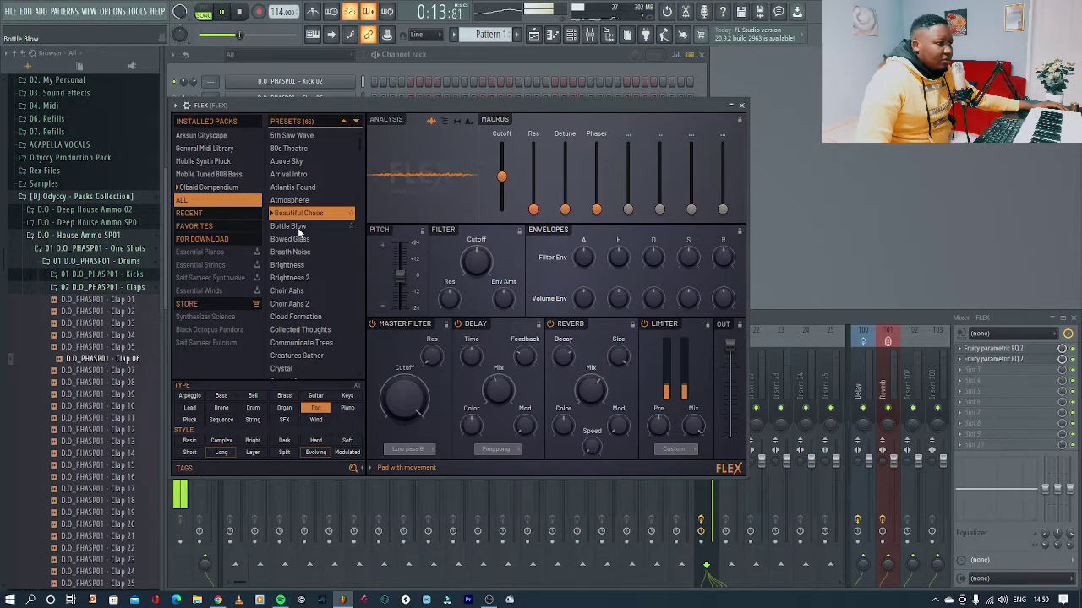
{"action": "left_click", "coordinate": [297, 226]}
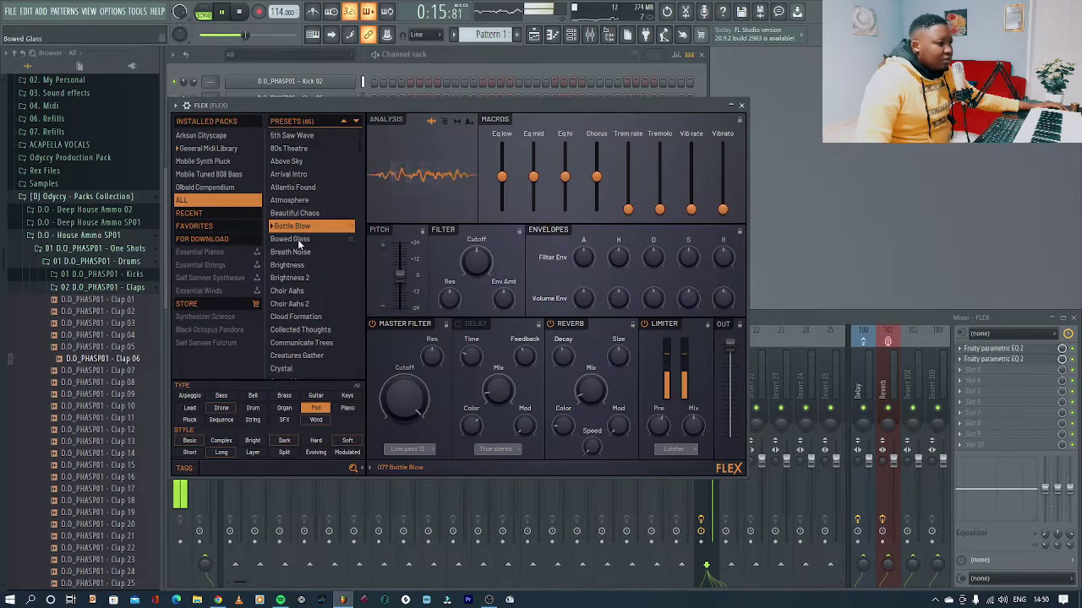
{"action": "left_click", "coordinate": [297, 239]}
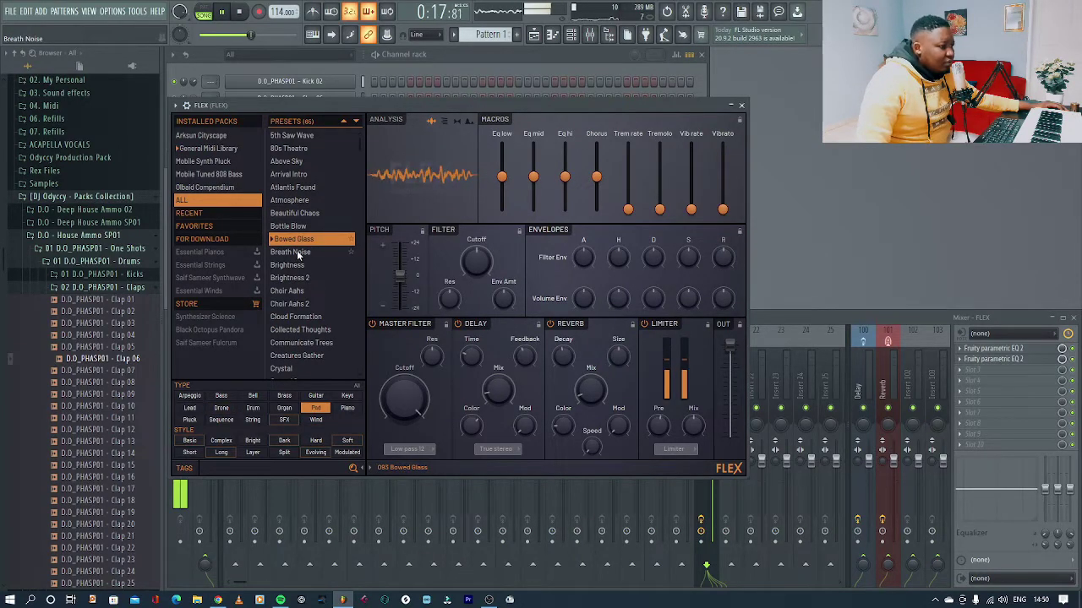
{"action": "left_click", "coordinate": [741, 105]}
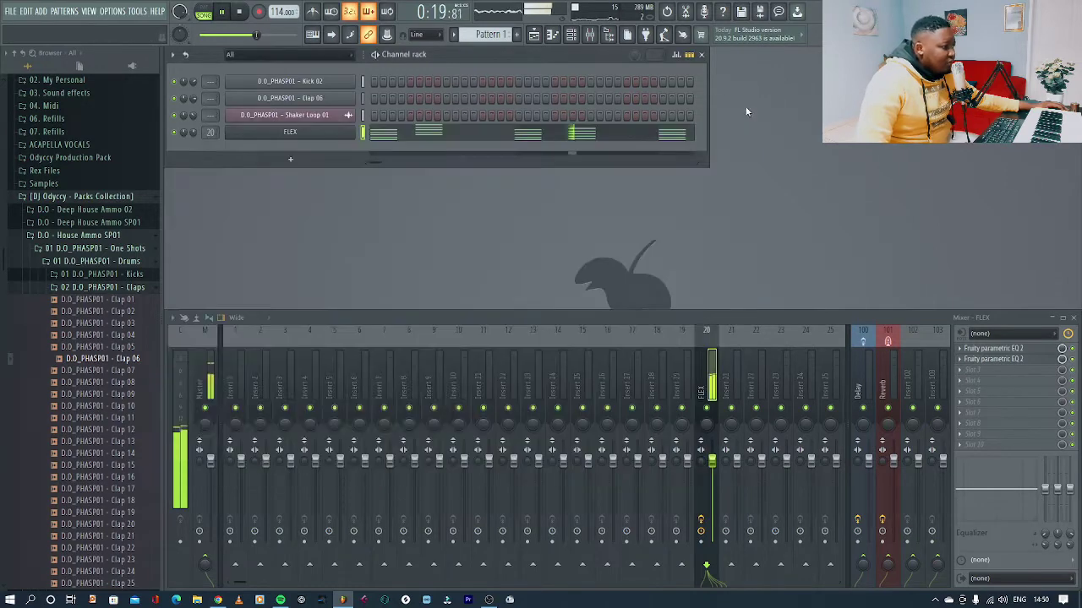
- In the FLEX piano roll, move the second chord in bars 1 and 3 one step later and play back the progression
{"action": "left_click", "coordinate": [513, 136]}
{"action": "key", "text": "space"}
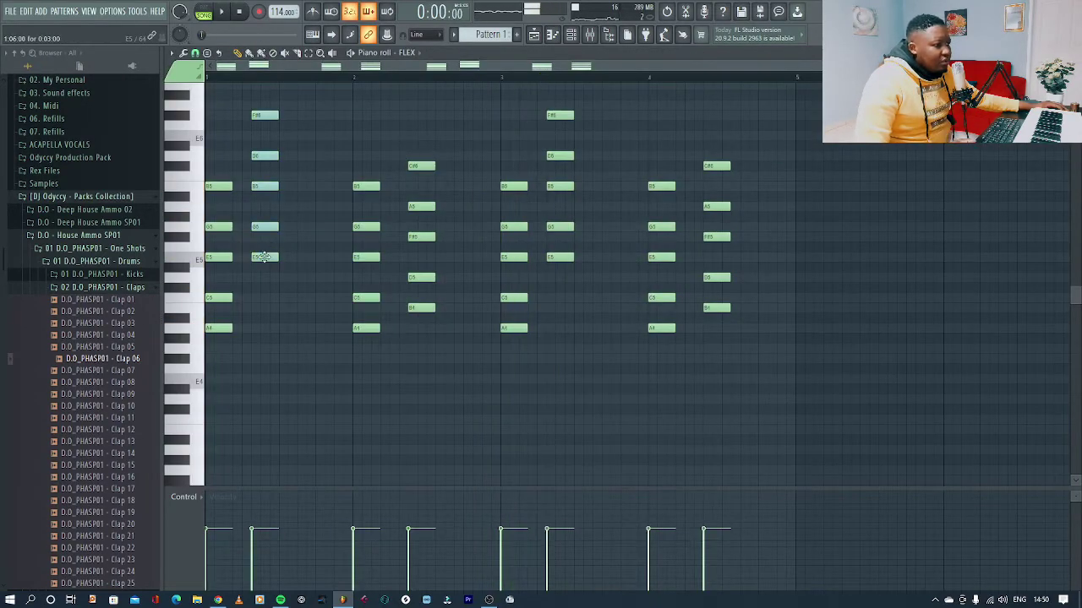
{"action": "left_click", "coordinate": [268, 260]}
{"action": "key", "text": "space"}
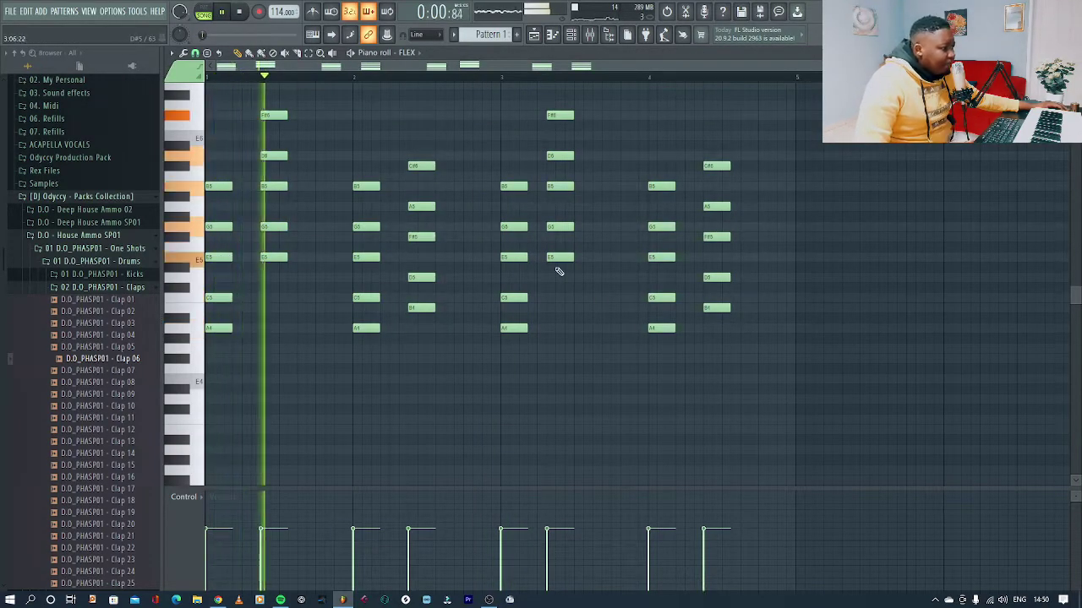
{"action": "left_click_drag", "start_coordinate": [557, 260], "coordinate": [567, 261]}
{"action": "left_click", "coordinate": [917, 260], "text": "ctrl"}
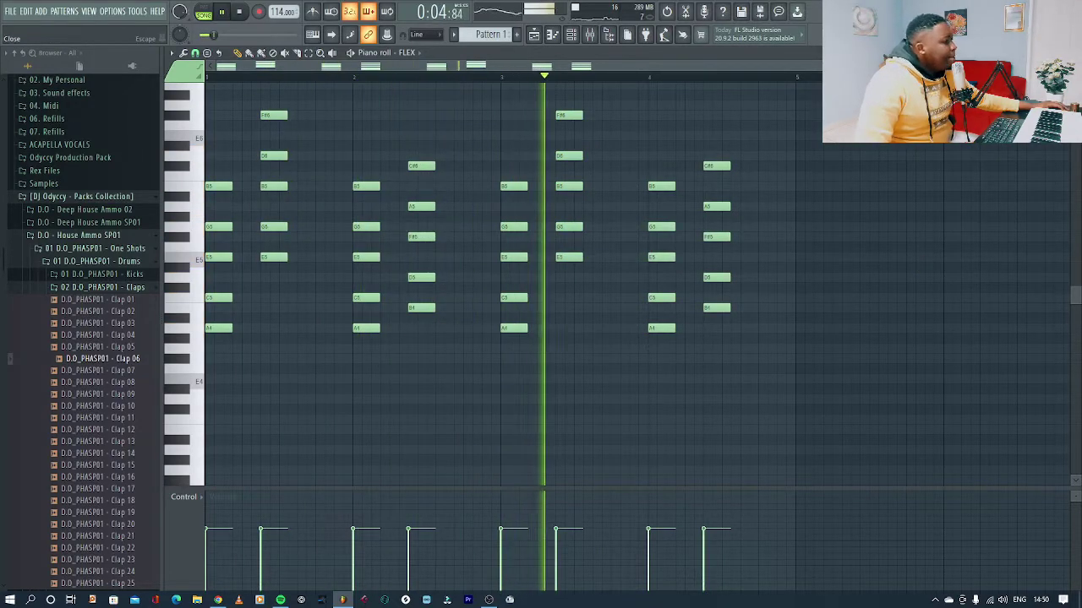
{"action": "left_click", "coordinate": [1073, 52]}
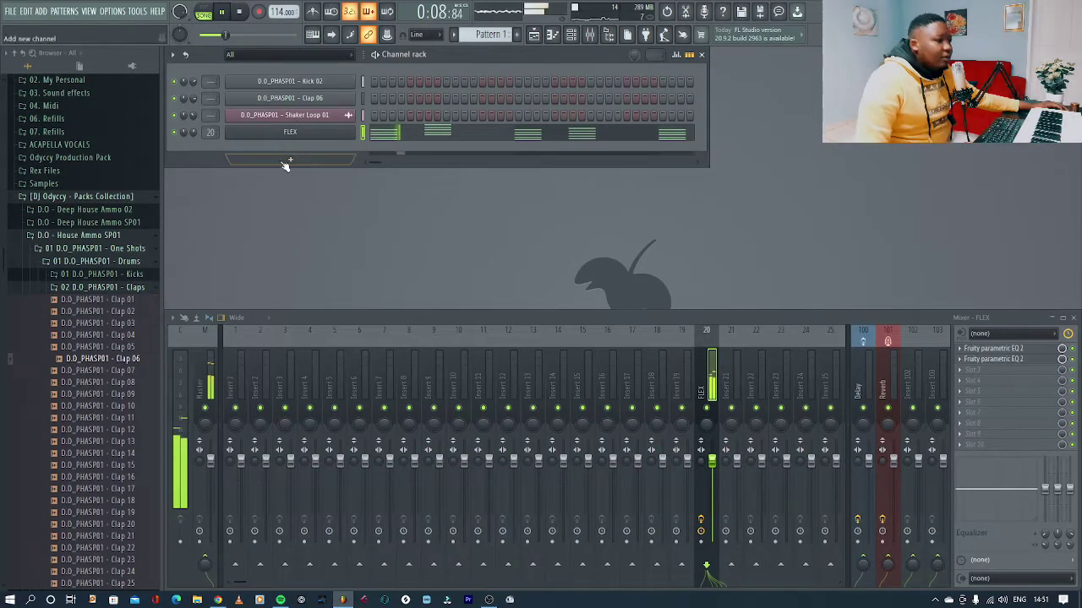
- On the FLEX mixer track, set one equalizer's low-pass cutoff to about 846 Hz and slightly lower the mid boost in the other equalizer
{"action": "left_click", "coordinate": [1002, 359]}
{"action": "left_click_drag", "start_coordinate": [566, 289], "coordinate": [568, 290]}
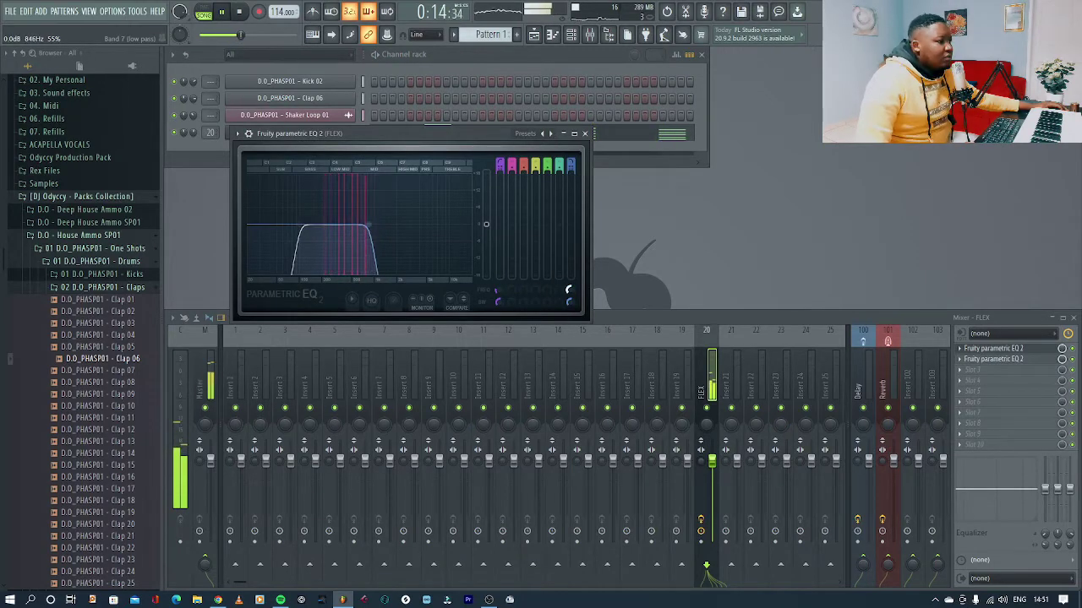
{"action": "left_click", "coordinate": [584, 133]}
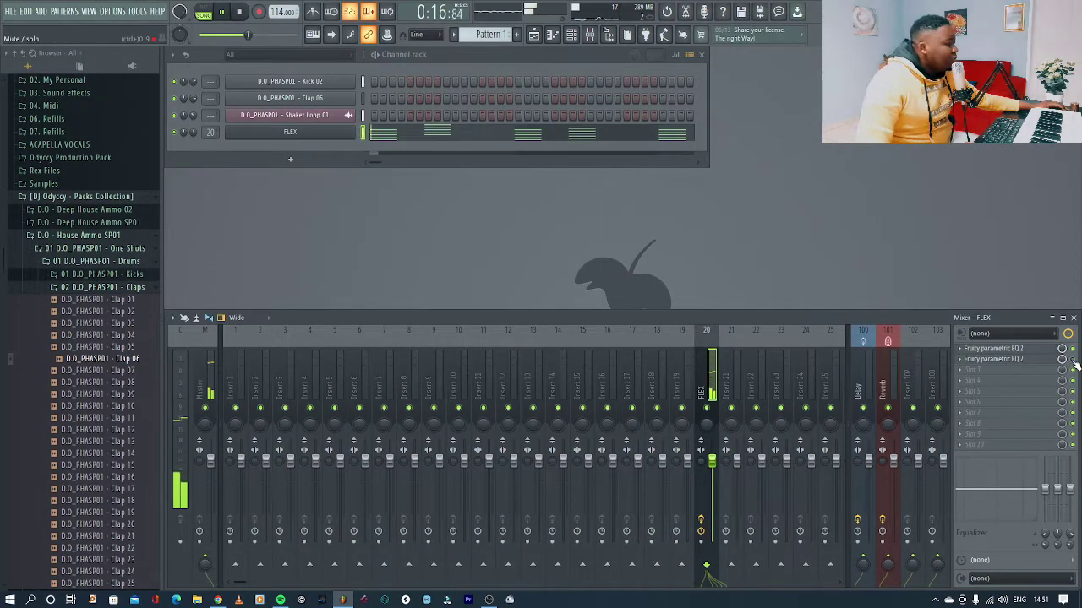
{"action": "left_click", "coordinate": [1006, 359]}
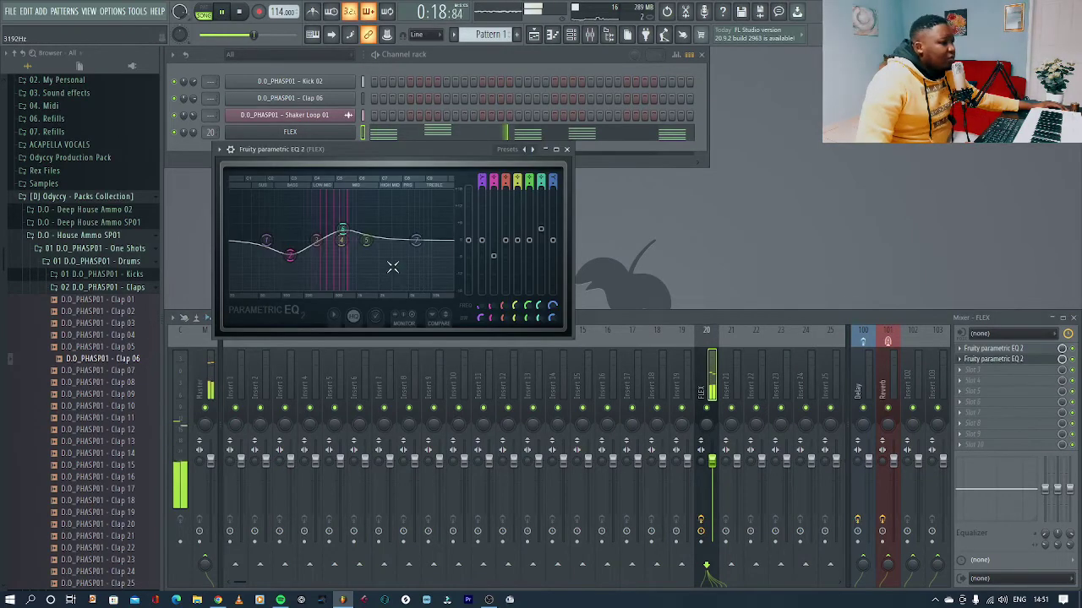
{"action": "left_click_drag", "start_coordinate": [360, 245], "coordinate": [341, 234]}
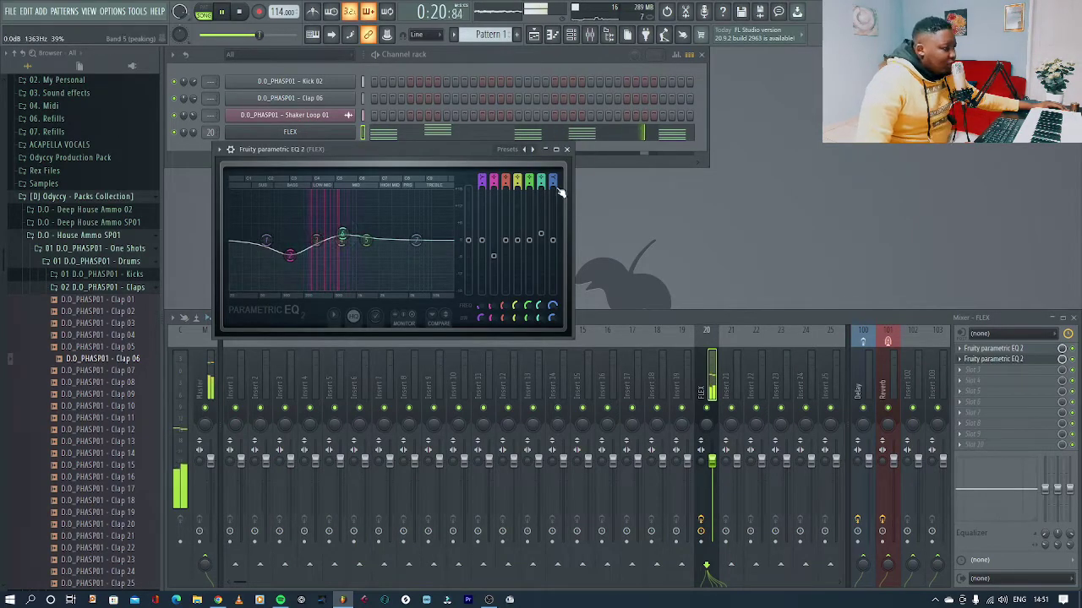
{"action": "left_click", "coordinate": [567, 150]}
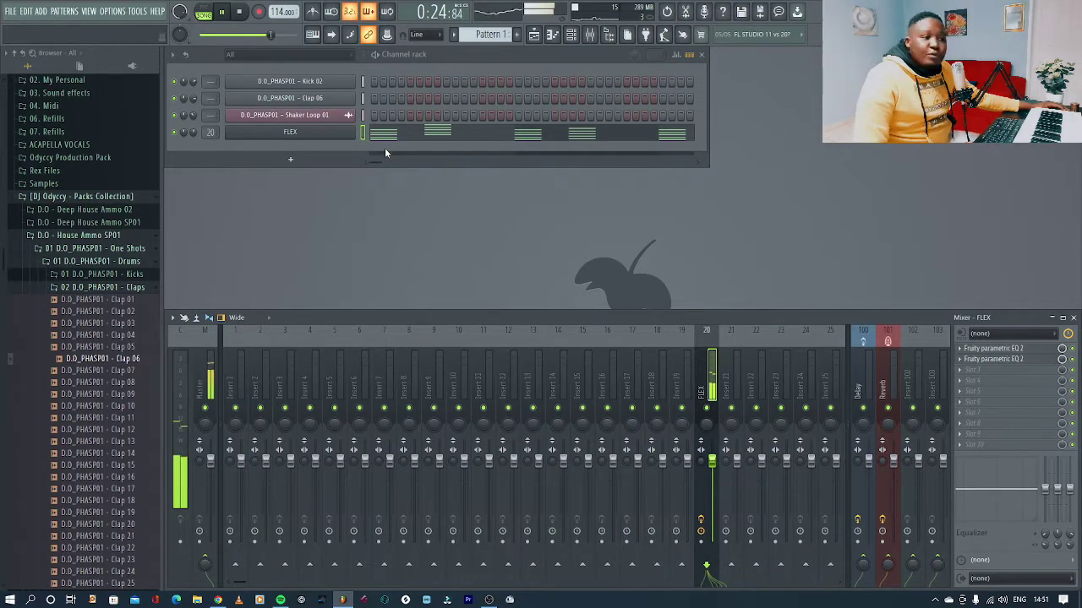
- Stop playback, collapse the one-shot folders, open the Tops folder within the House Ammo SP01 drum loops and audition Tops 03
{"action": "key", "text": "space"}
{"action": "left_click", "coordinate": [135, 287]}
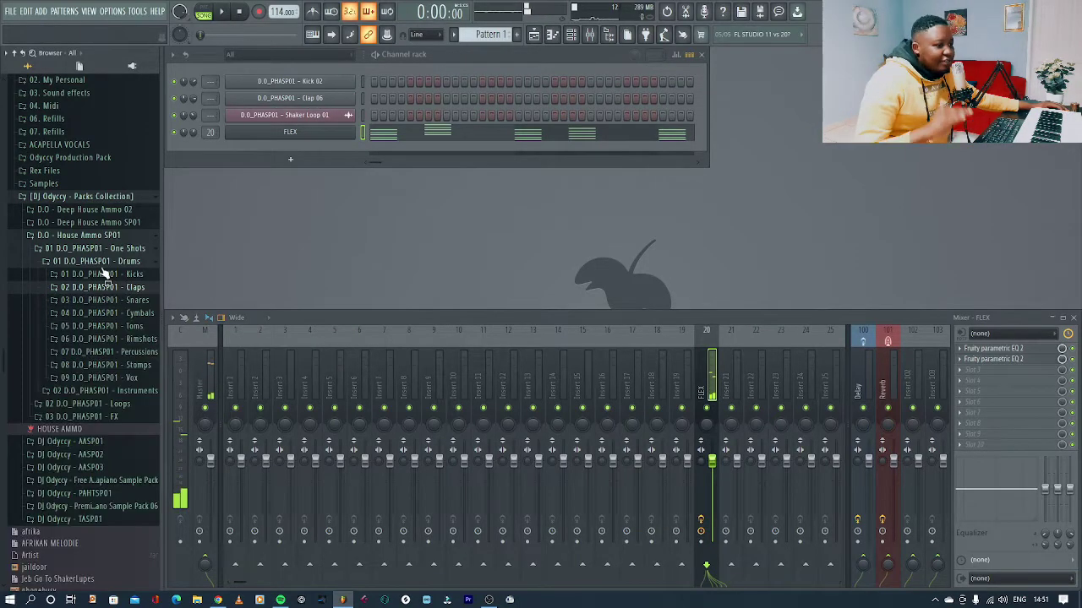
{"action": "left_click", "coordinate": [122, 261]}
{"action": "left_click", "coordinate": [109, 250]}
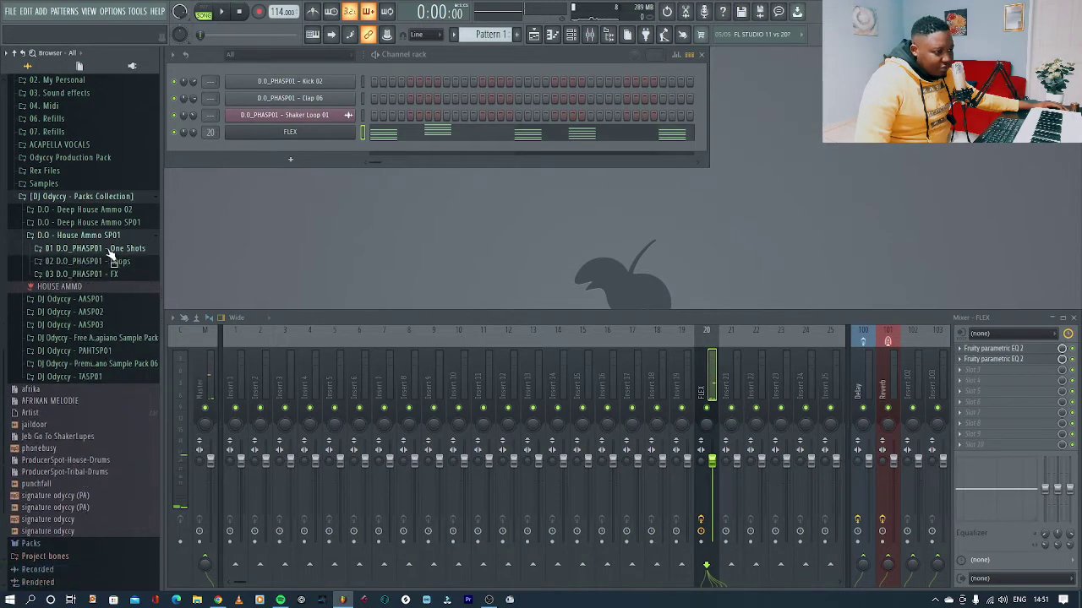
{"action": "left_click", "coordinate": [127, 262]}
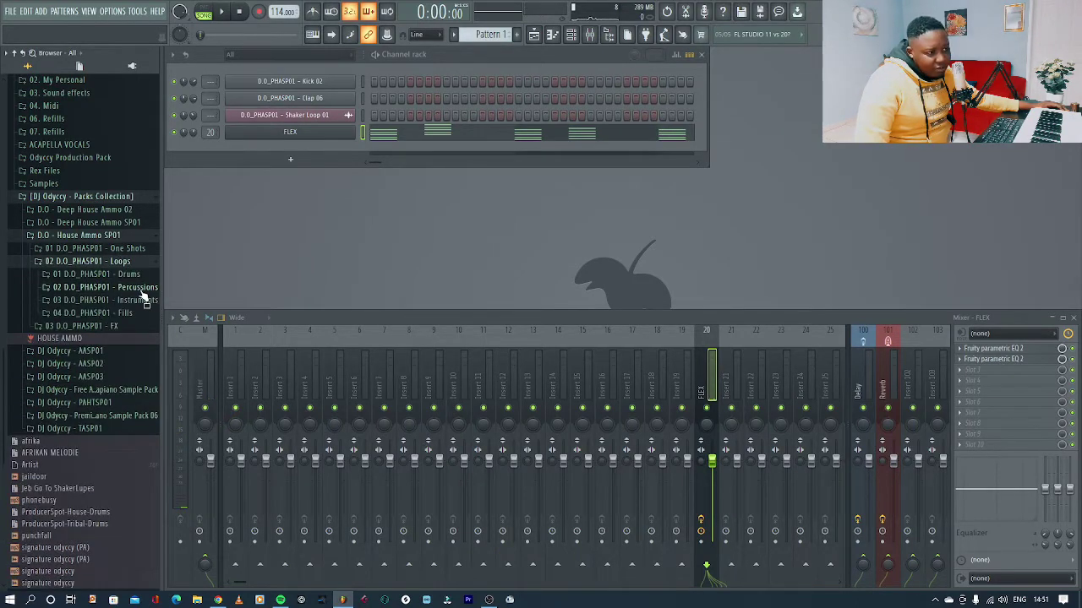
{"action": "left_click", "coordinate": [122, 275]}
{"action": "left_click", "coordinate": [133, 299]}
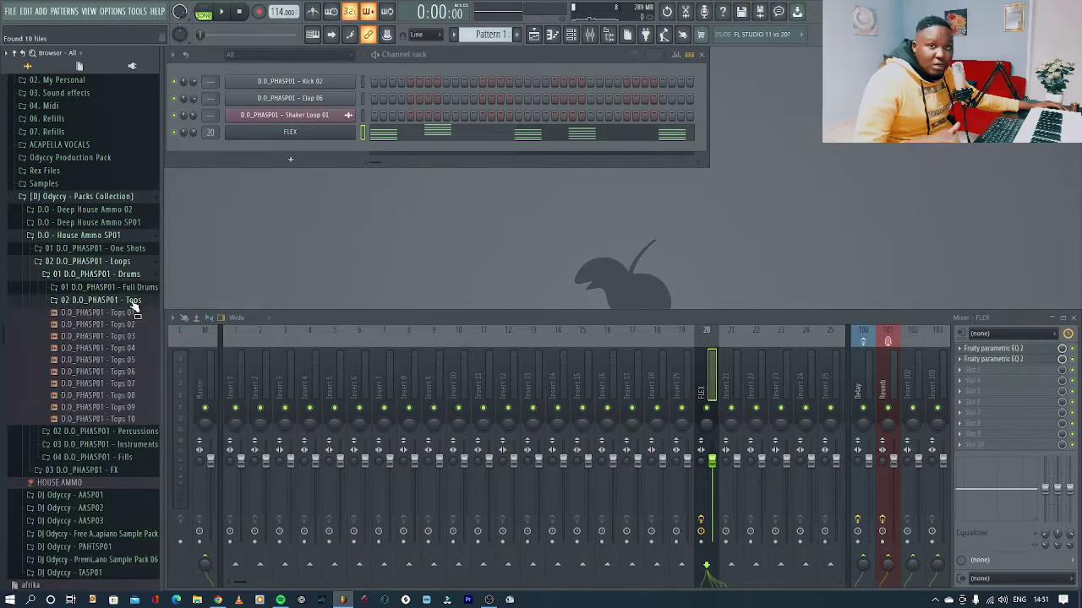
{"action": "left_click", "coordinate": [128, 337]}
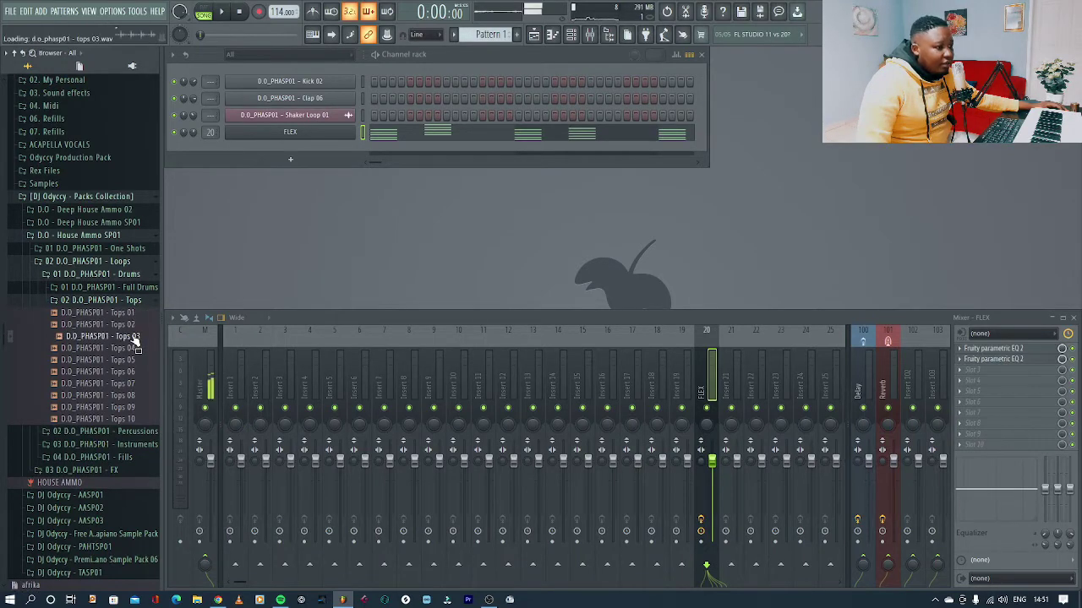
- Place the Tops 03 loop at bar 1 of playlist Track 4 and fit it to the project tempo
{"action": "key", "text": "F5"}
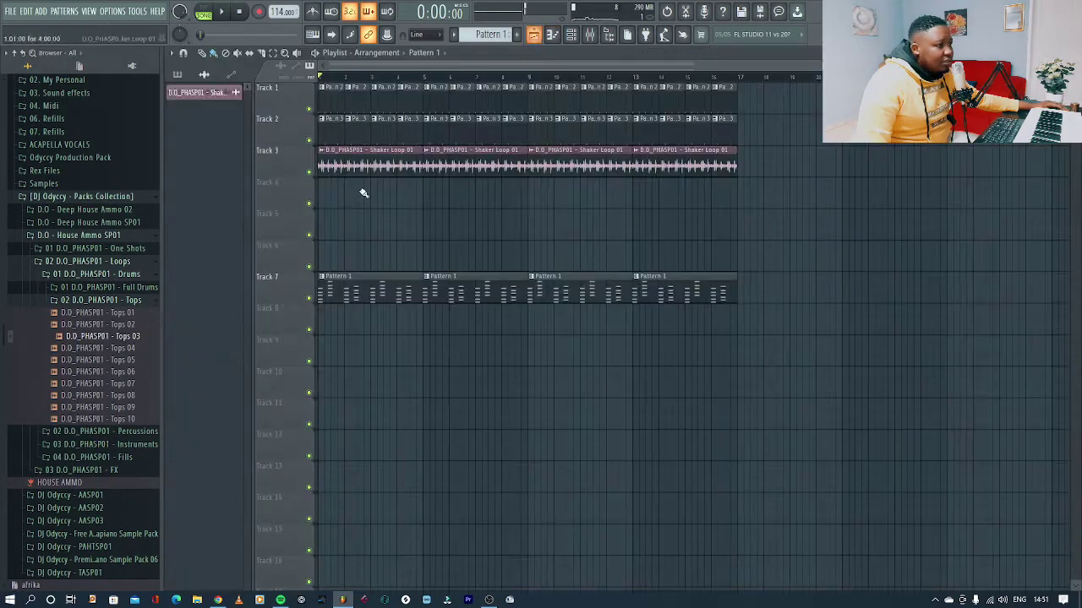
{"action": "left_click_drag", "start_coordinate": [125, 338], "coordinate": [321, 183]}
{"action": "right_click", "coordinate": [321, 183]}
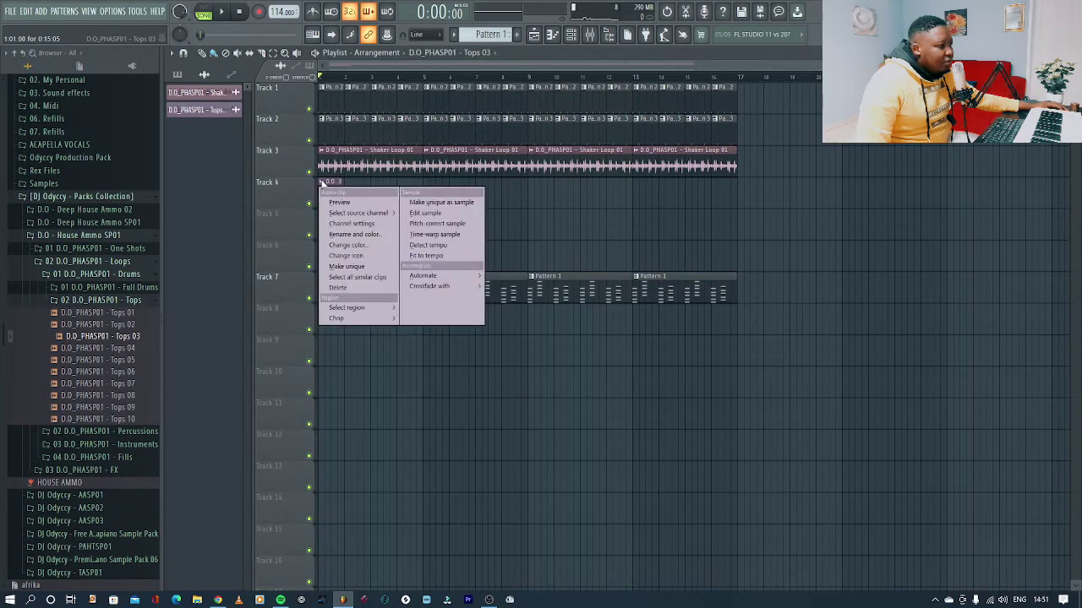
{"action": "left_click", "coordinate": [456, 256]}
{"action": "left_click", "coordinate": [548, 306]}
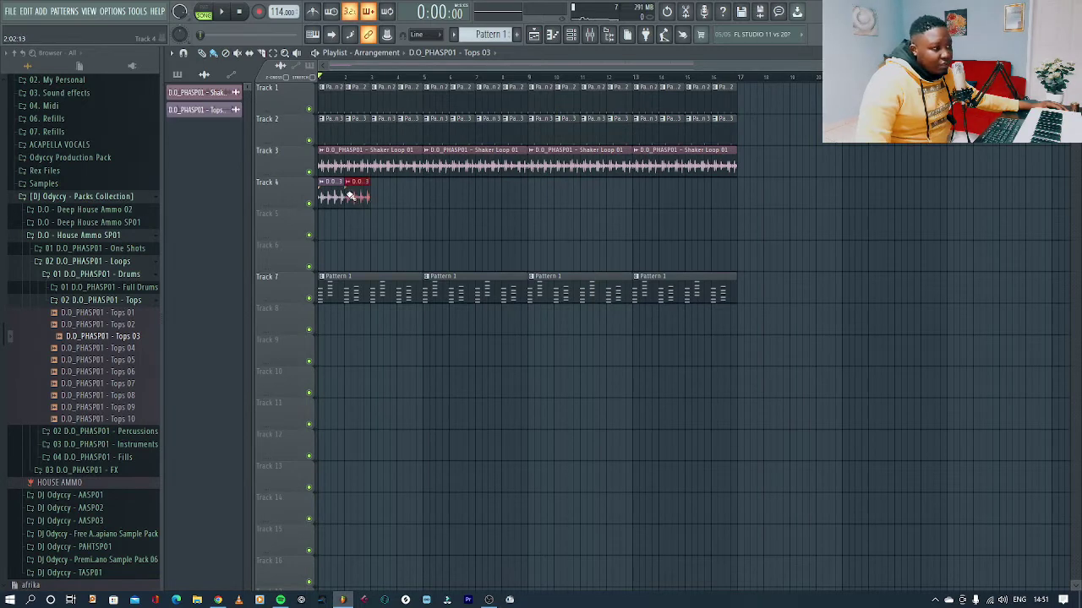
- Repeat the Tops 03 clip along Track 4 through bar 16, play the arrangement and close the playlist
{"action": "left_click_drag", "start_coordinate": [350, 195], "coordinate": [725, 203]}
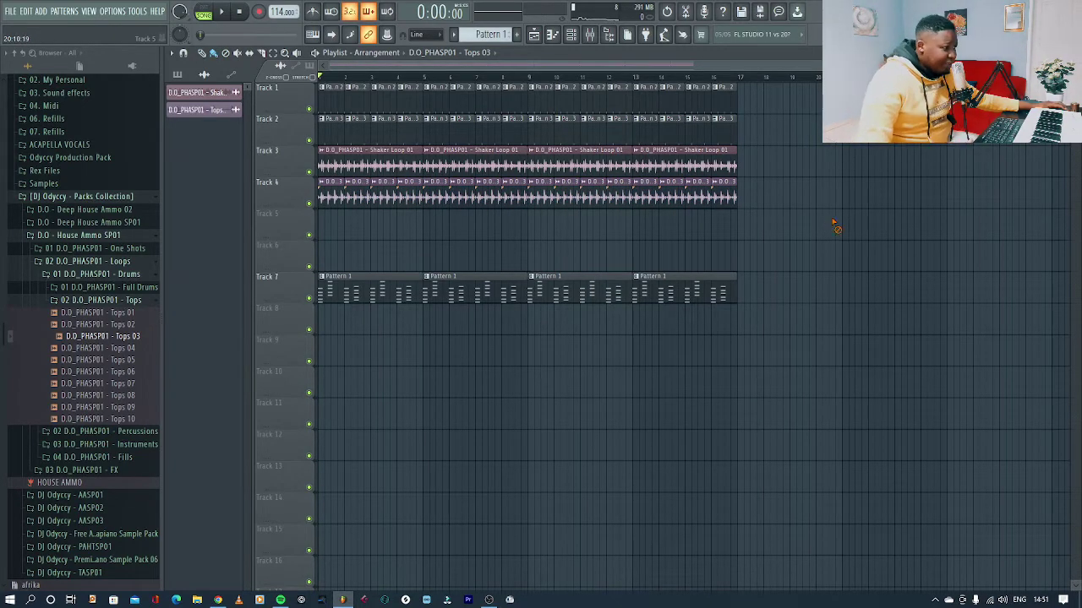
{"action": "key", "text": "space"}
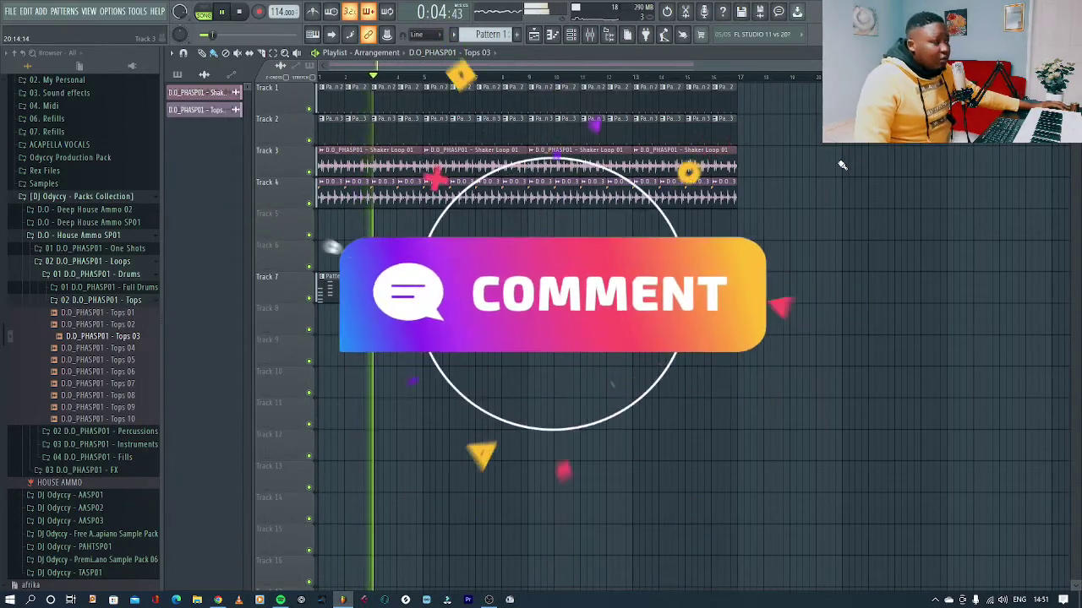
{"action": "left_click", "coordinate": [1073, 52]}
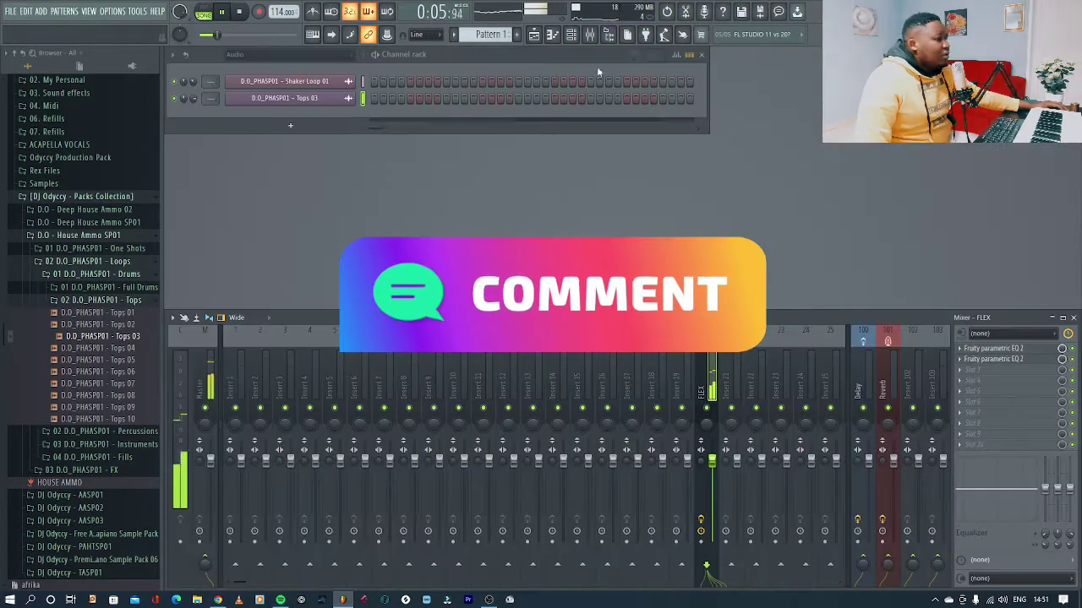
- Show all channels in the channel rack and move the Tops 03 channel above FLEX
{"action": "left_click", "coordinate": [260, 56]}
{"action": "left_click", "coordinate": [254, 68]}
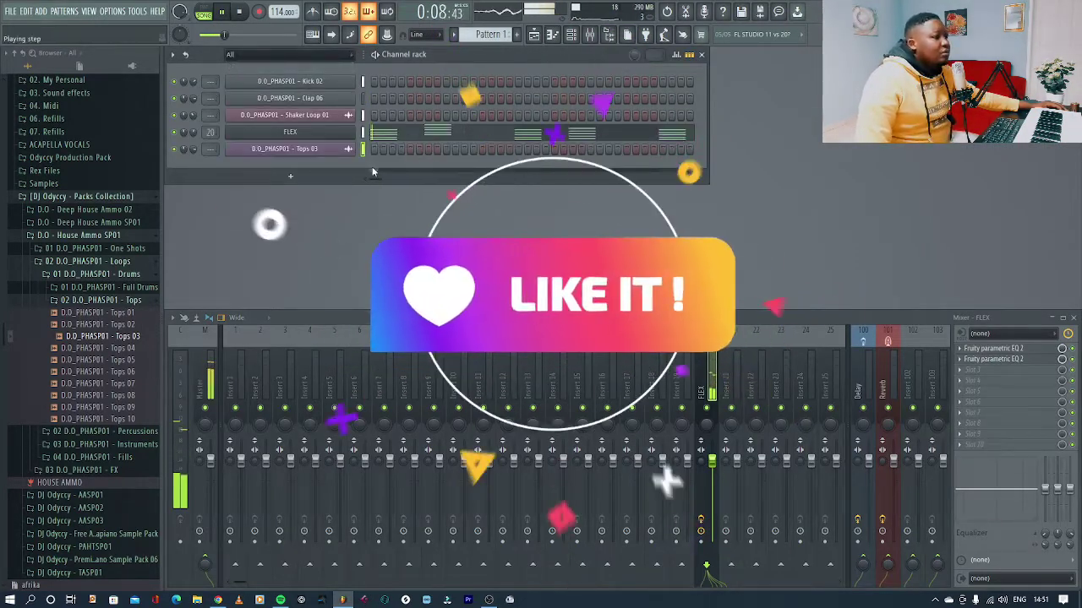
{"action": "key", "text": "alt+Up"}
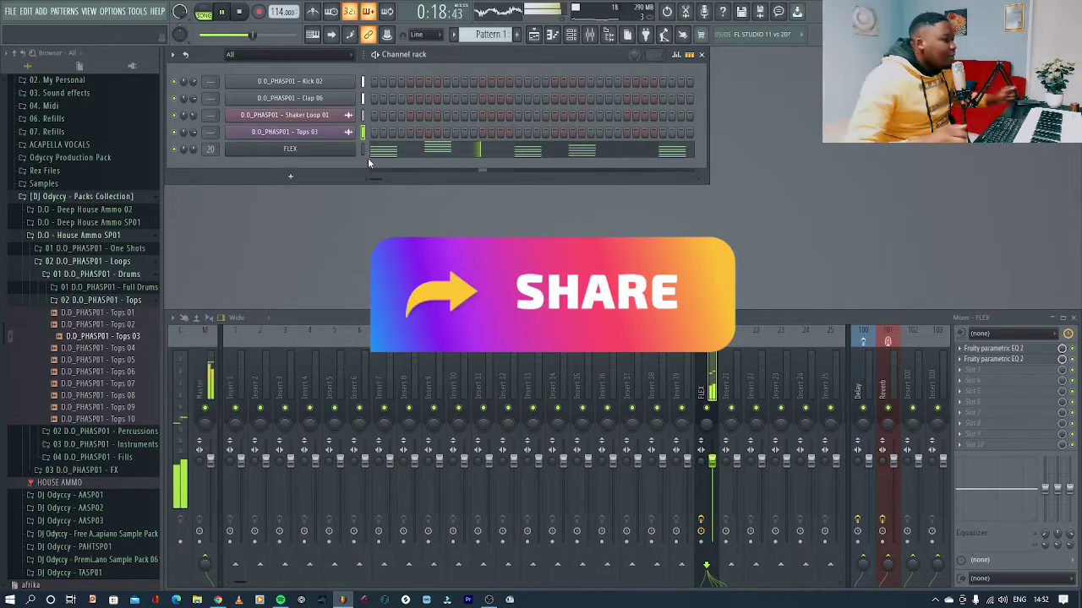
- Add a Fruity DX10 channel below FLEX, load its Log Drum preset and close the plugin window
{"action": "left_click", "coordinate": [302, 181]}
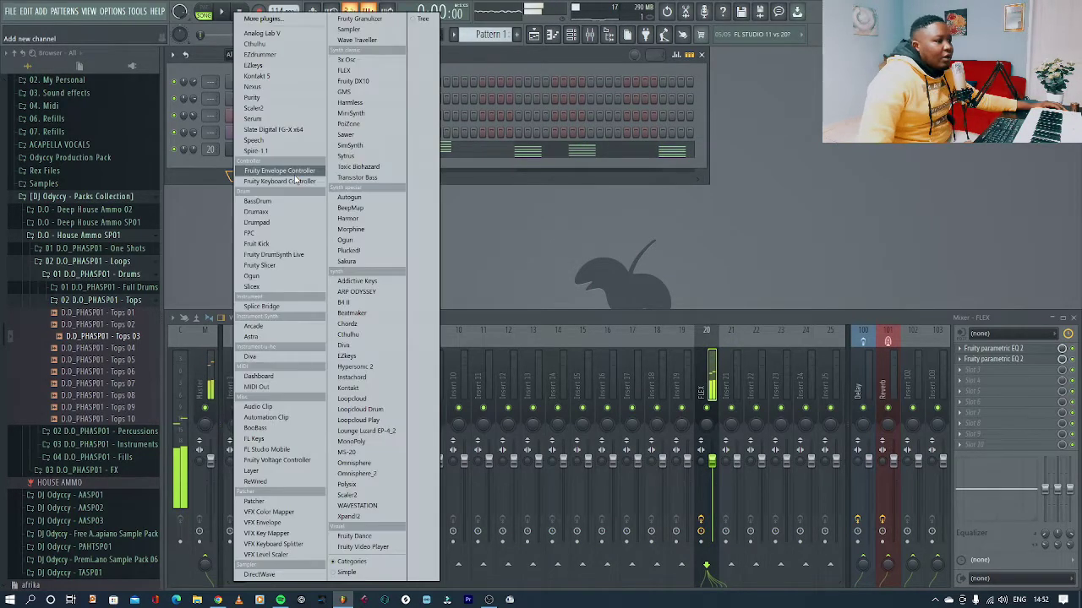
{"action": "left_click", "coordinate": [365, 82]}
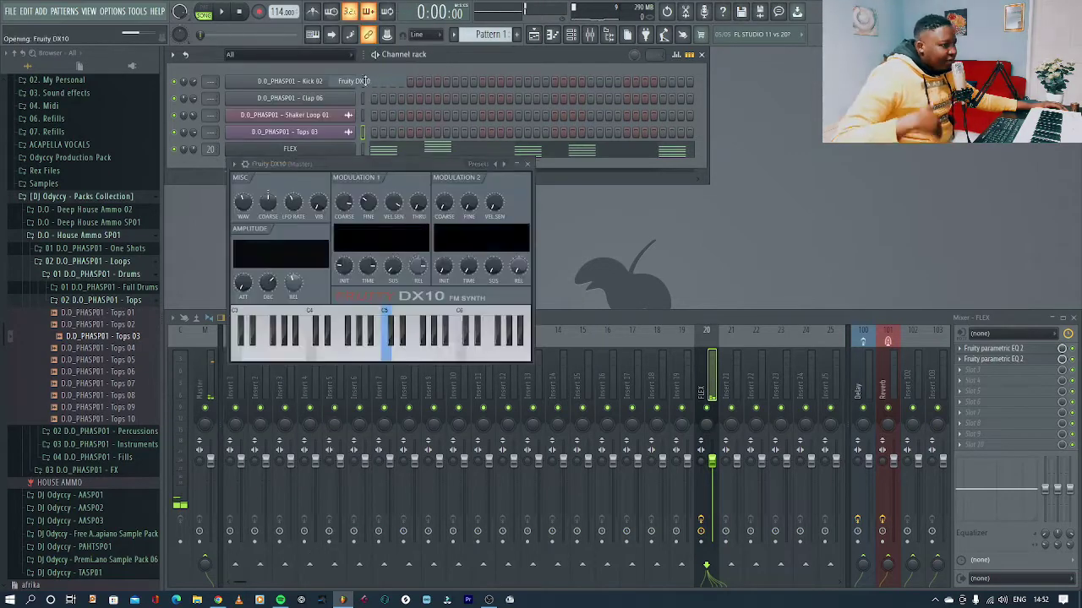
{"action": "left_click", "coordinate": [495, 165]}
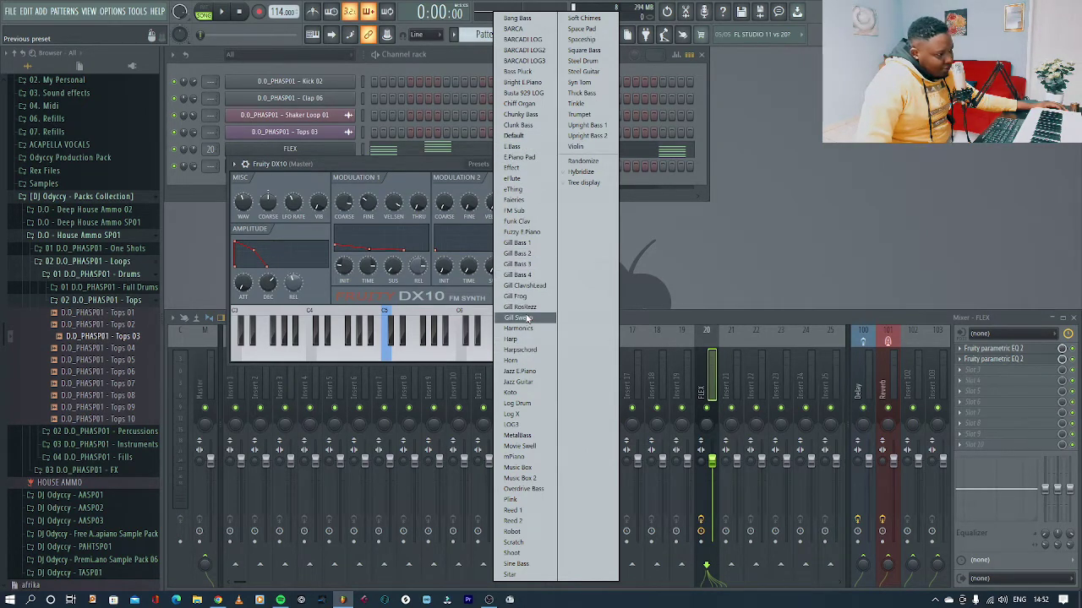
{"action": "left_click", "coordinate": [516, 404]}
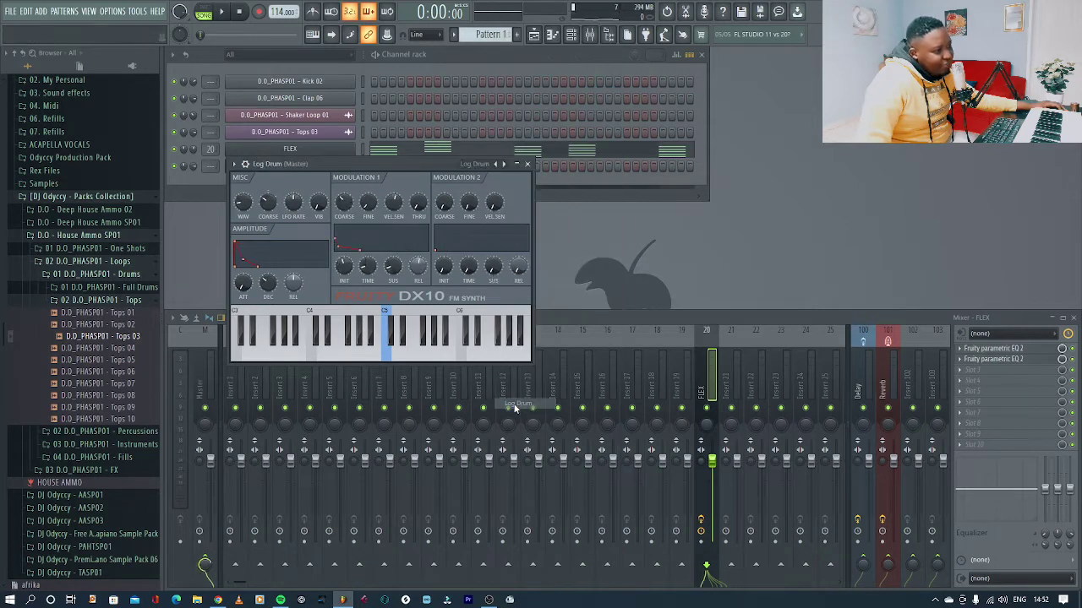
{"action": "left_click", "coordinate": [528, 165]}
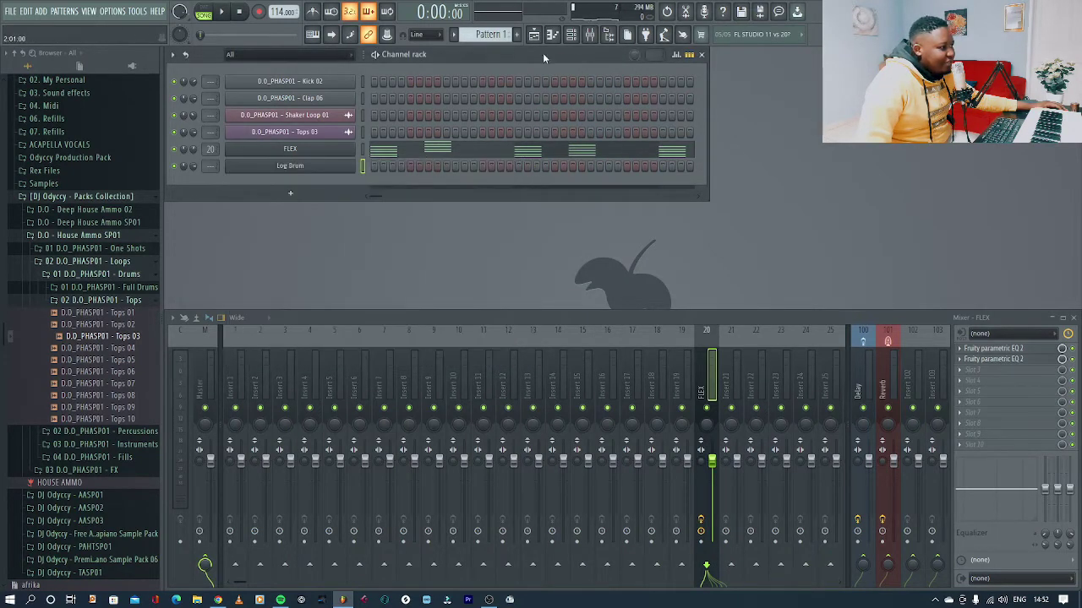
- Open the Log Drum channel's piano roll and place an A3 note at the start of bar 1
{"action": "key", "text": "F7"}
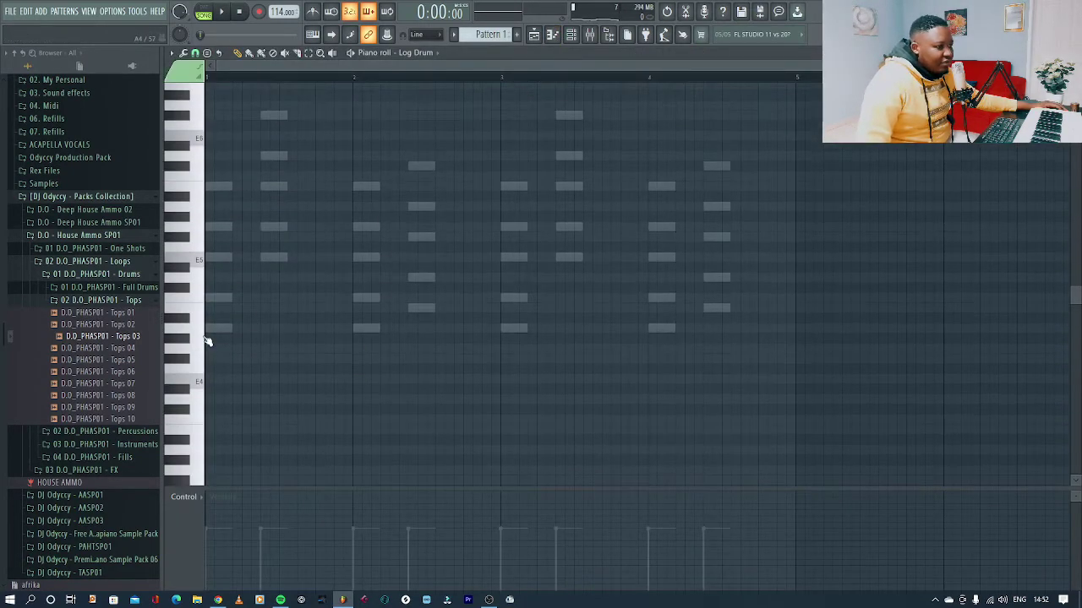
{"action": "left_click", "coordinate": [204, 335]}
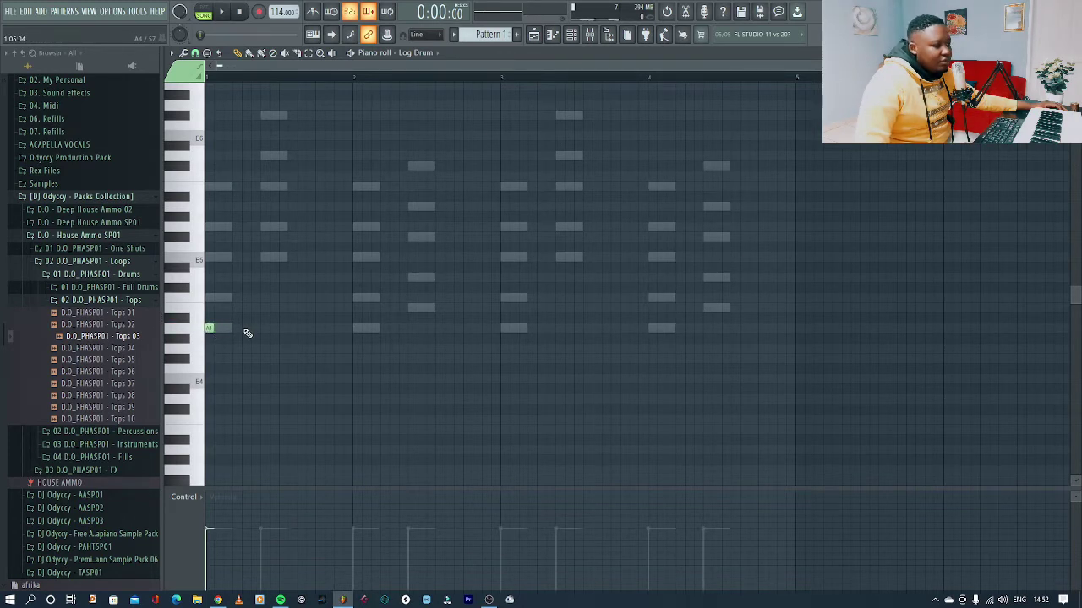
{"action": "scroll", "coordinate": [251, 333], "scroll_direction": "down", "scroll_amount": 3}
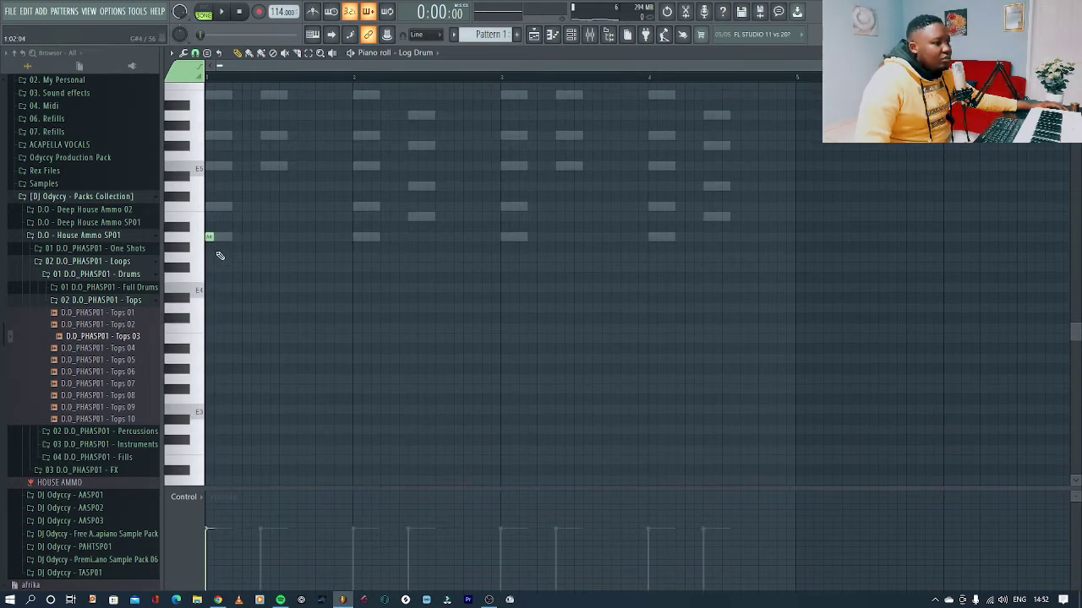
{"action": "left_click_drag", "start_coordinate": [207, 242], "coordinate": [204, 365]}
{"action": "left_click", "coordinate": [194, 360]}
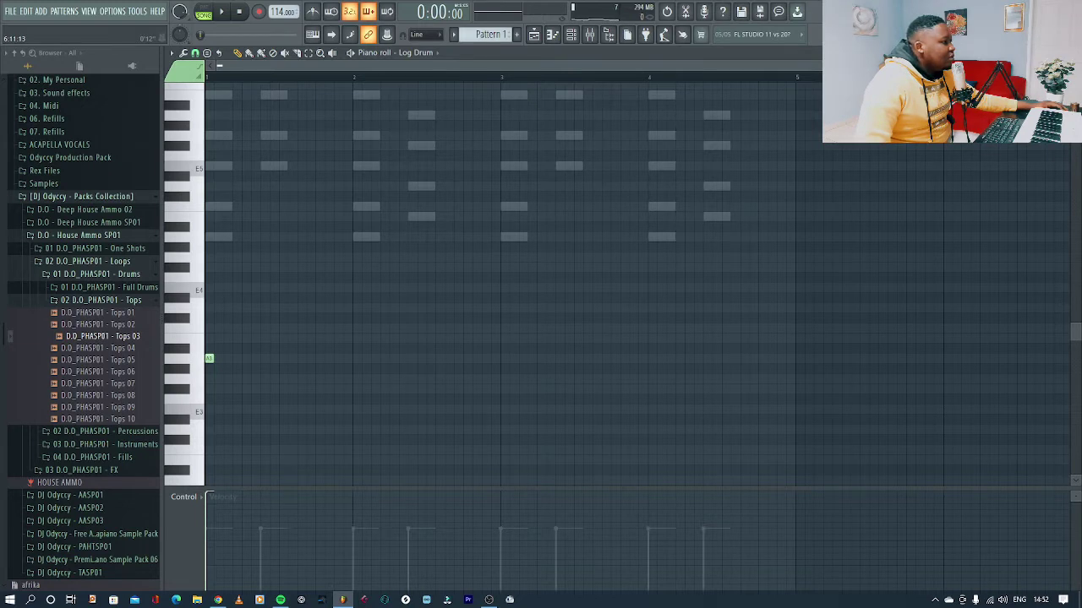
- Add an A3 note on step 5 and an E3 note on step 7 of bar 1, auditioning them in playback
{"action": "left_click_drag", "start_coordinate": [1048, 66], "coordinate": [623, 68]}
{"action": "key", "text": "space"}
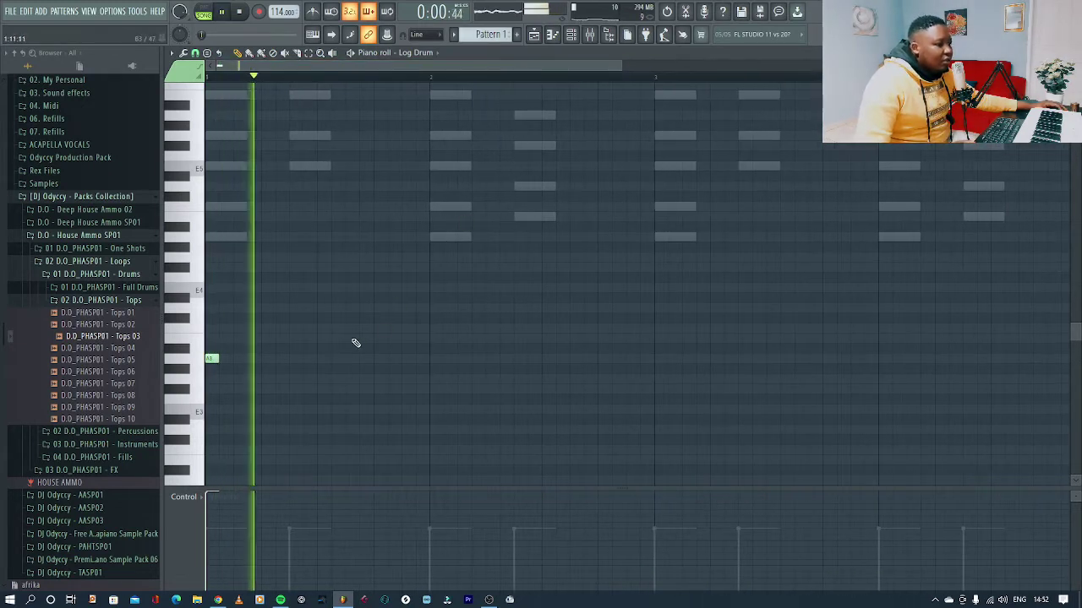
{"action": "left_click", "coordinate": [265, 360]}
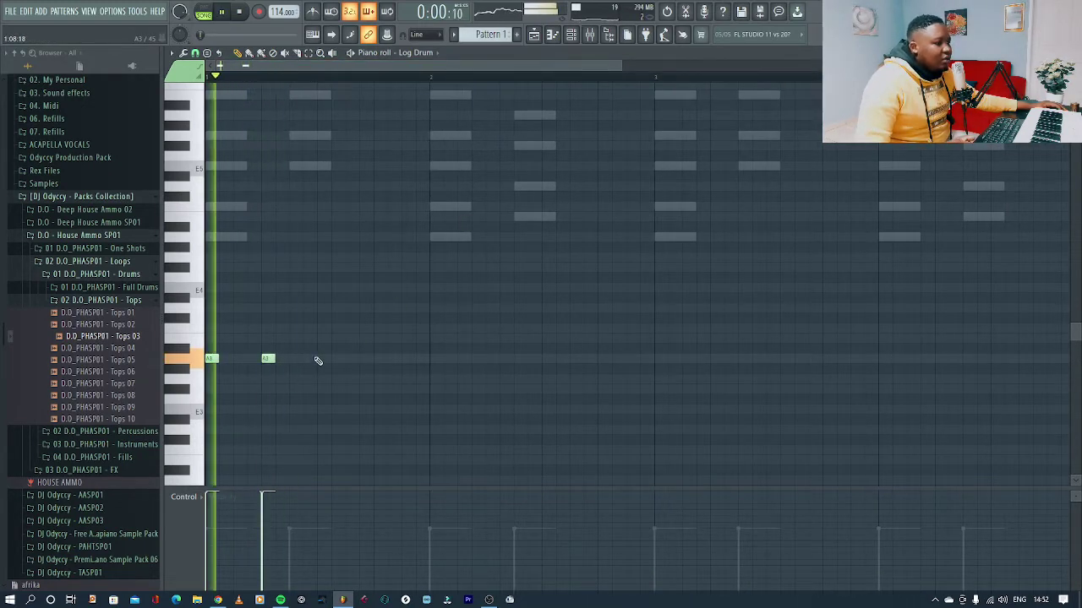
{"action": "left_click", "coordinate": [293, 360]}
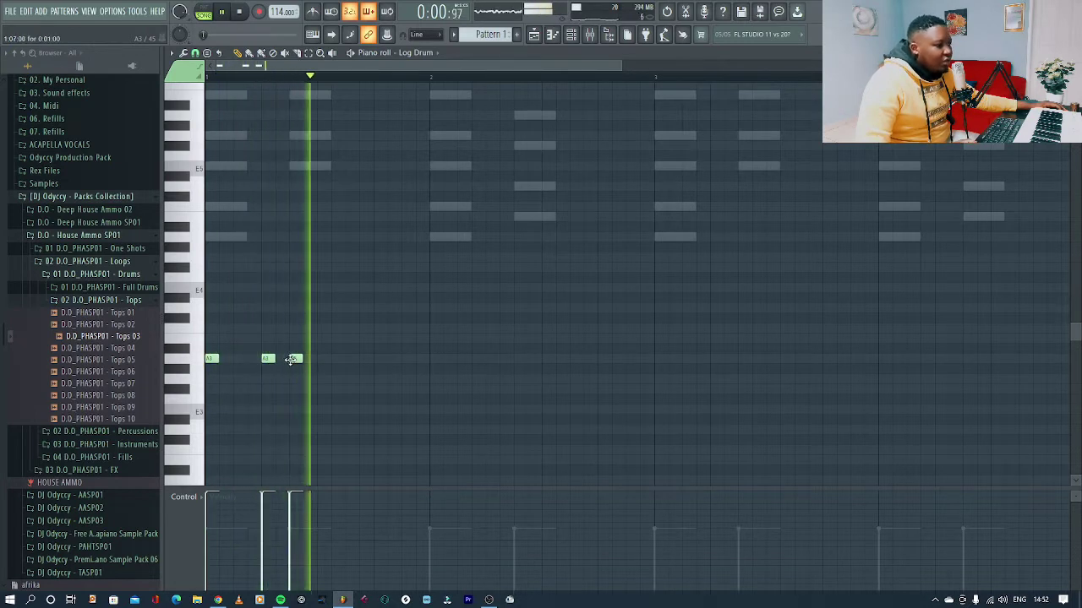
{"action": "key", "text": "space"}
{"action": "key", "text": "space"}
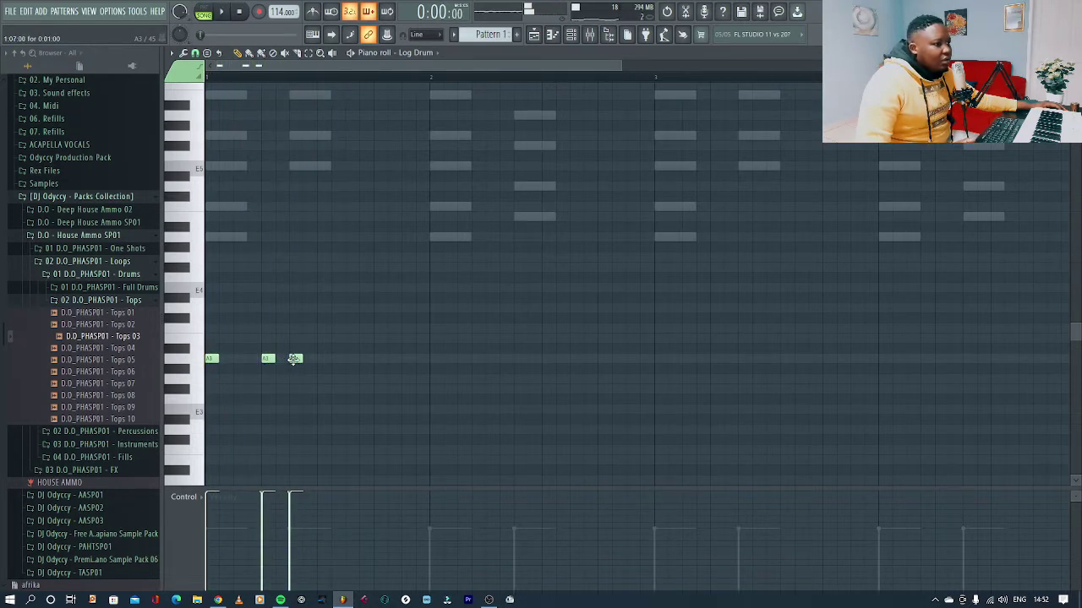
{"action": "left_click_drag", "start_coordinate": [294, 368], "coordinate": [294, 419]}
{"action": "key", "text": "space"}
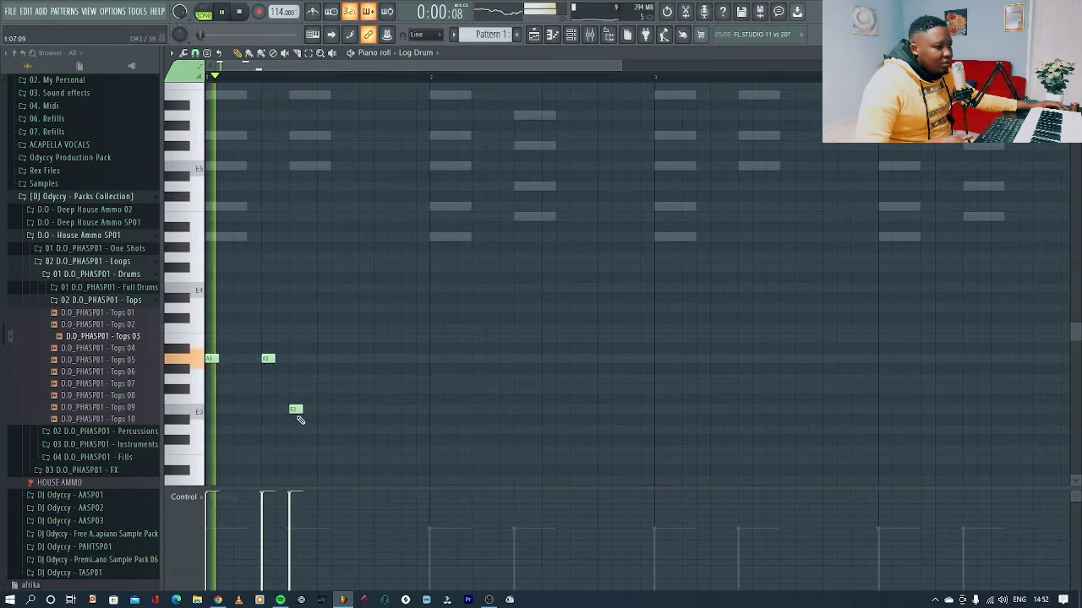
{"action": "key", "text": "space"}
- Add E3 notes on steps 11 and 14 of bar 1 and an A3 note at the start of bar 2, and audition them
{"action": "left_click", "coordinate": [336, 410]}
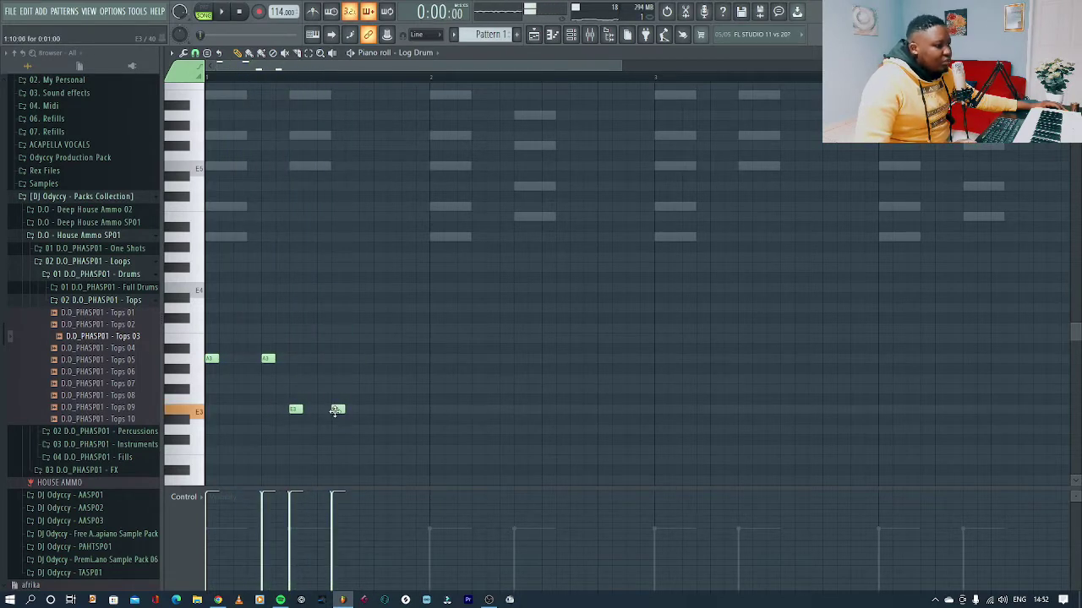
{"action": "key", "text": "space"}
{"action": "key", "text": "space"}
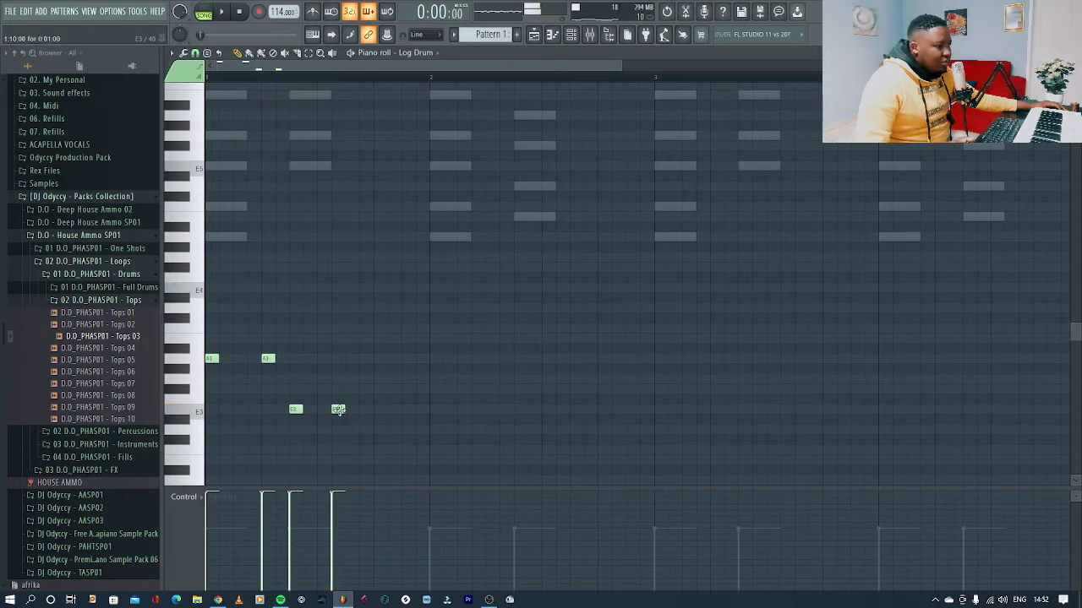
{"action": "left_click_drag", "start_coordinate": [338, 410], "coordinate": [353, 409]}
{"action": "key", "text": "space"}
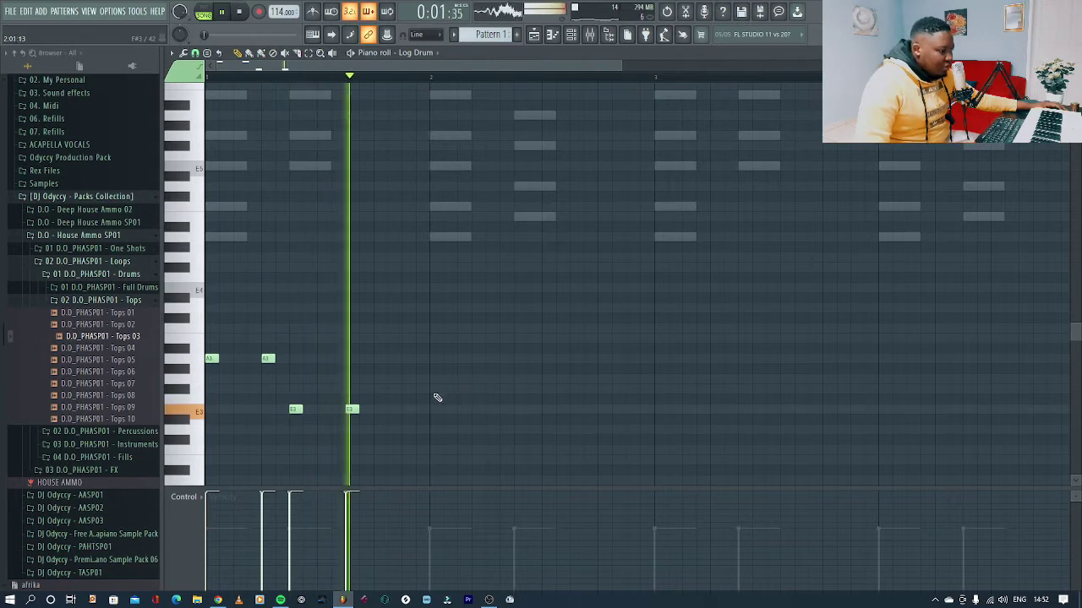
{"action": "left_click", "coordinate": [394, 410]}
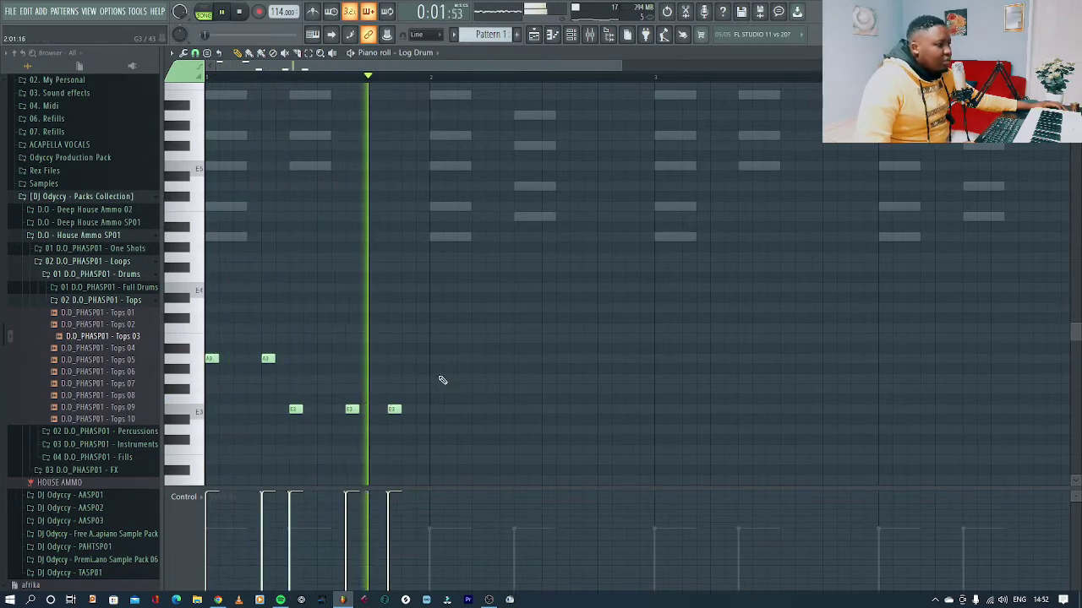
{"action": "left_click", "coordinate": [433, 359]}
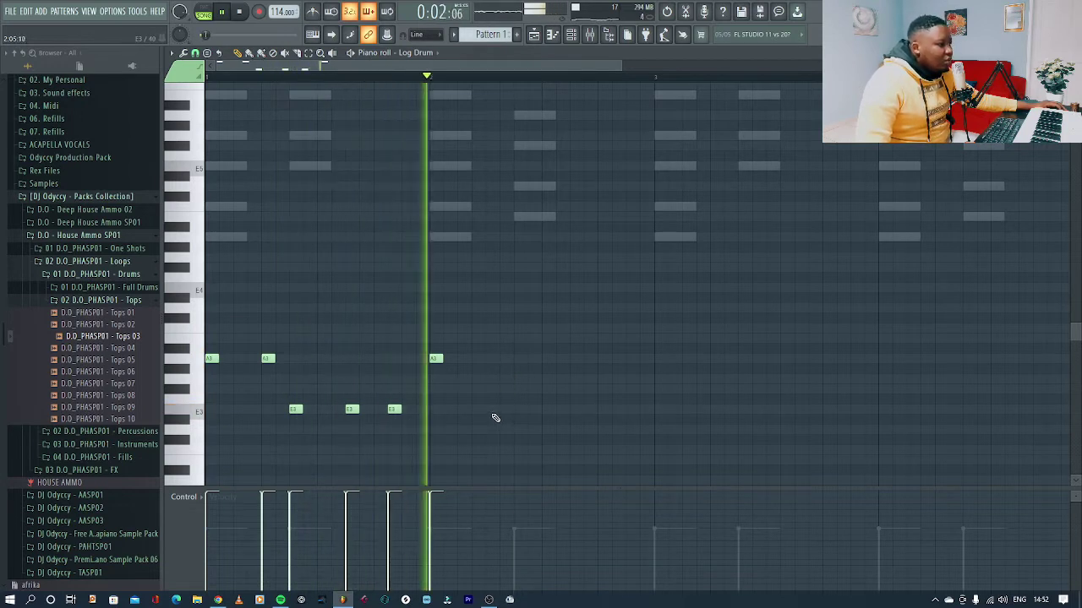
{"action": "key", "text": "space"}
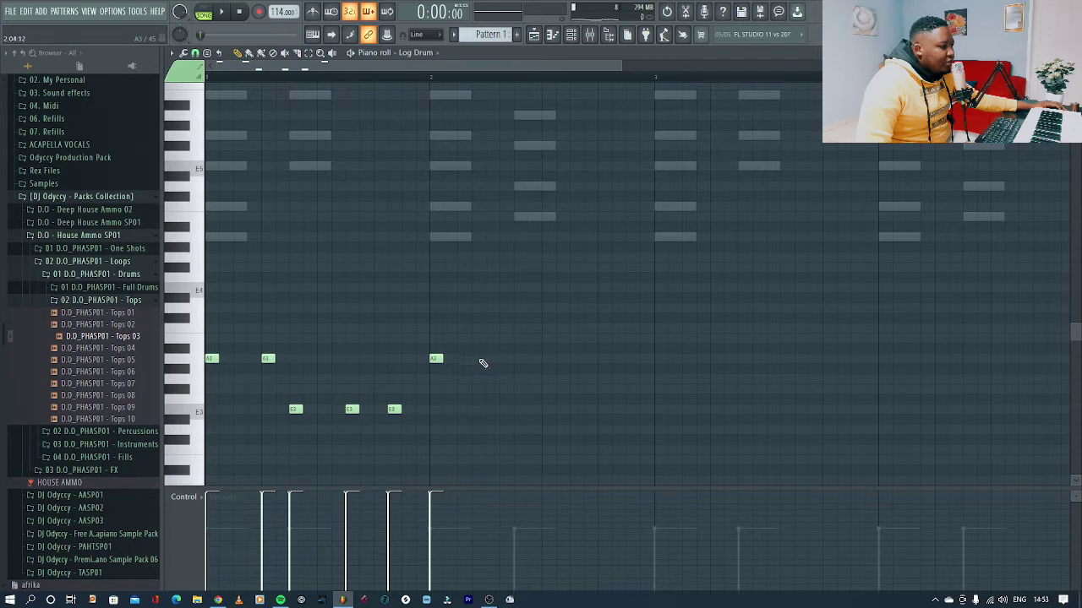
- Add an A3 note on step 4 and B3 notes on steps 5, 7, 11 and 14 of bar 2, and play the line
{"action": "left_click", "coordinate": [488, 338]}
{"action": "key", "text": "space"}
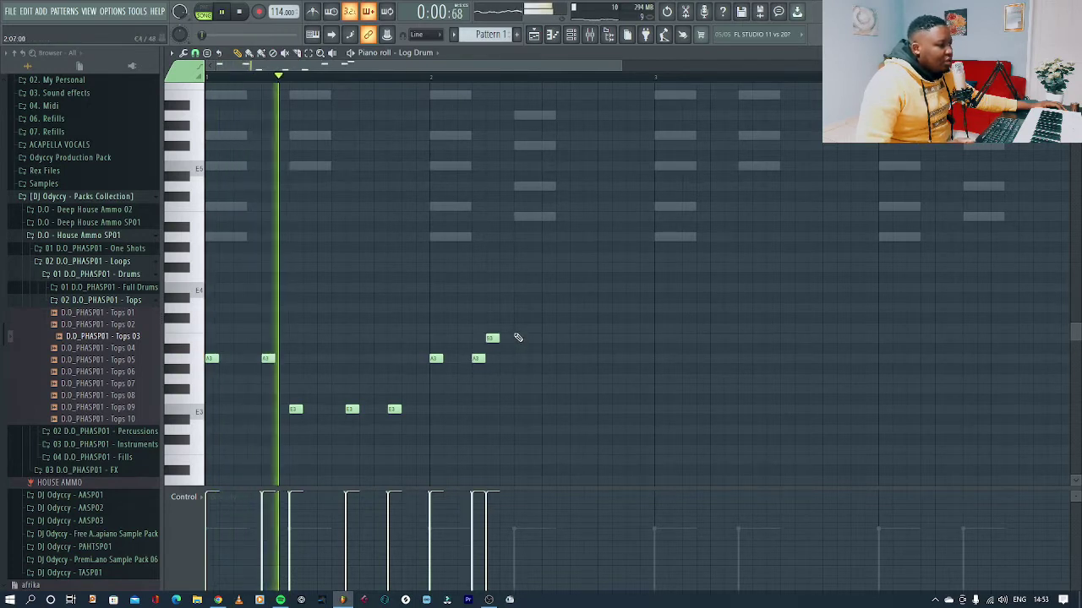
{"action": "left_click", "coordinate": [517, 338]}
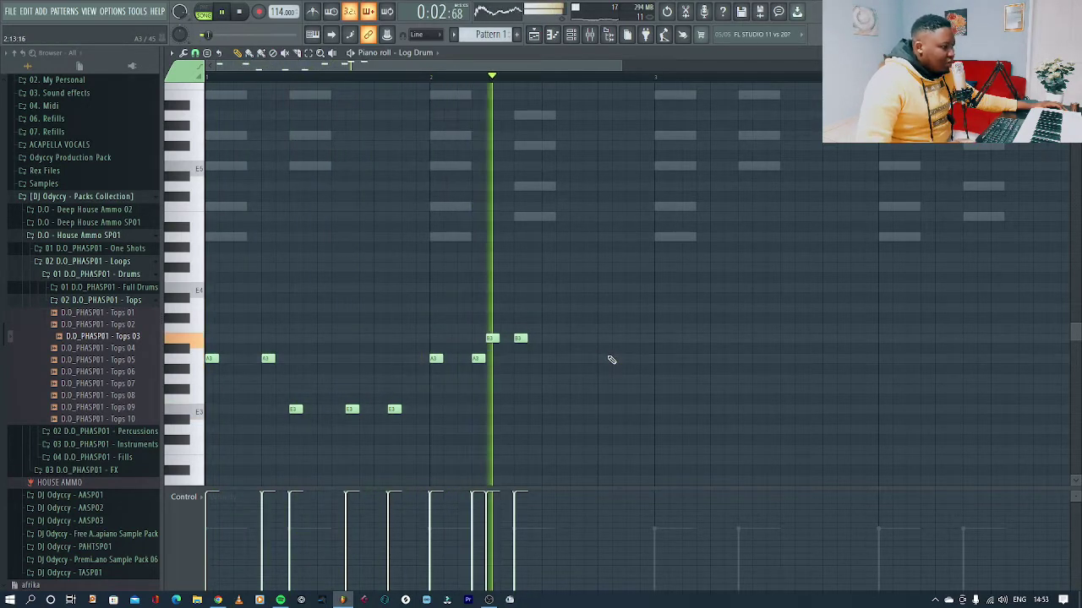
{"action": "key", "text": "space"}
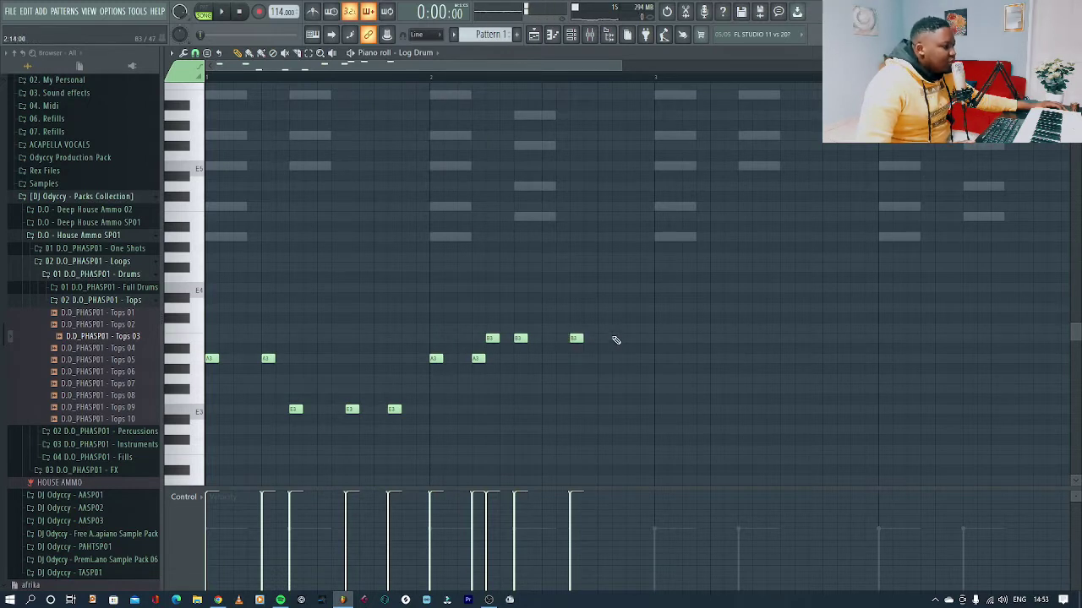
{"action": "key", "text": "space"}
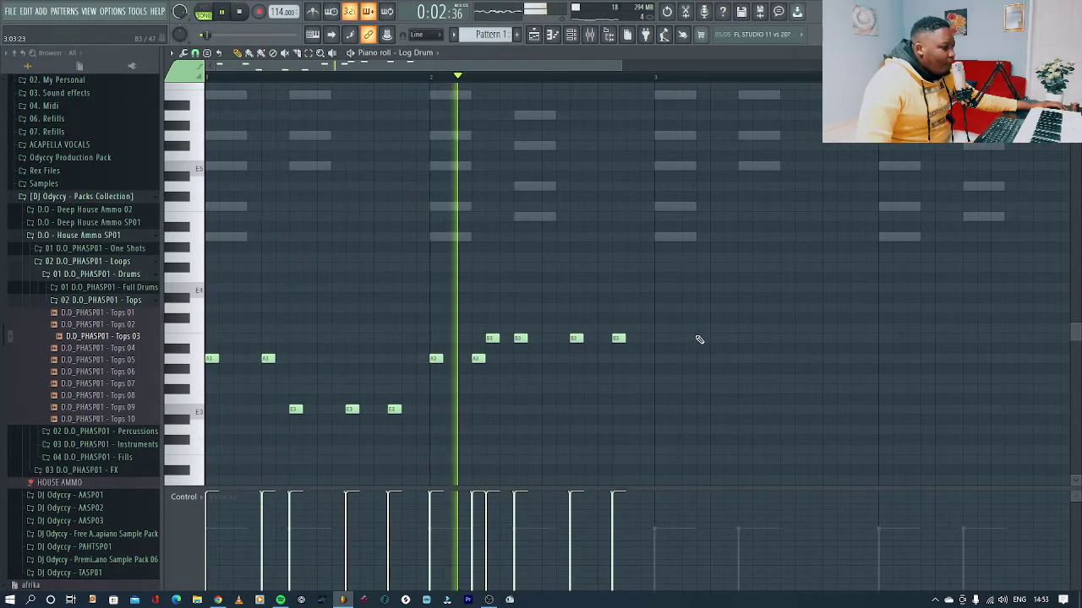
{"action": "key", "text": "space"}
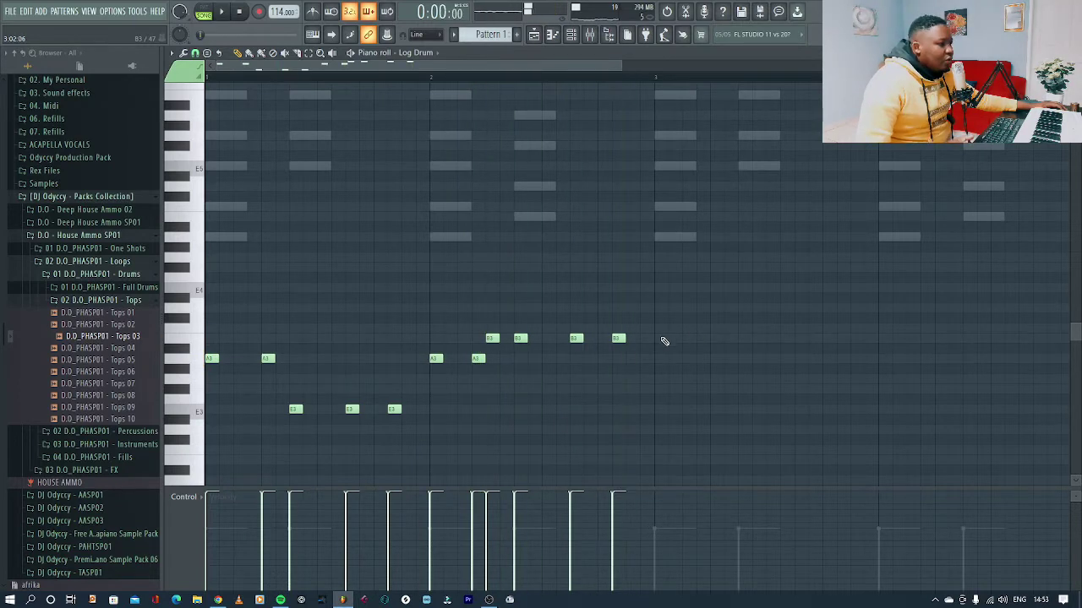
- Copy the whole two-bar log drum line so the duplicate starts at bar 3, and deselect the notes
{"action": "left_click_drag", "start_coordinate": [747, 450], "coordinate": [205, 274]}
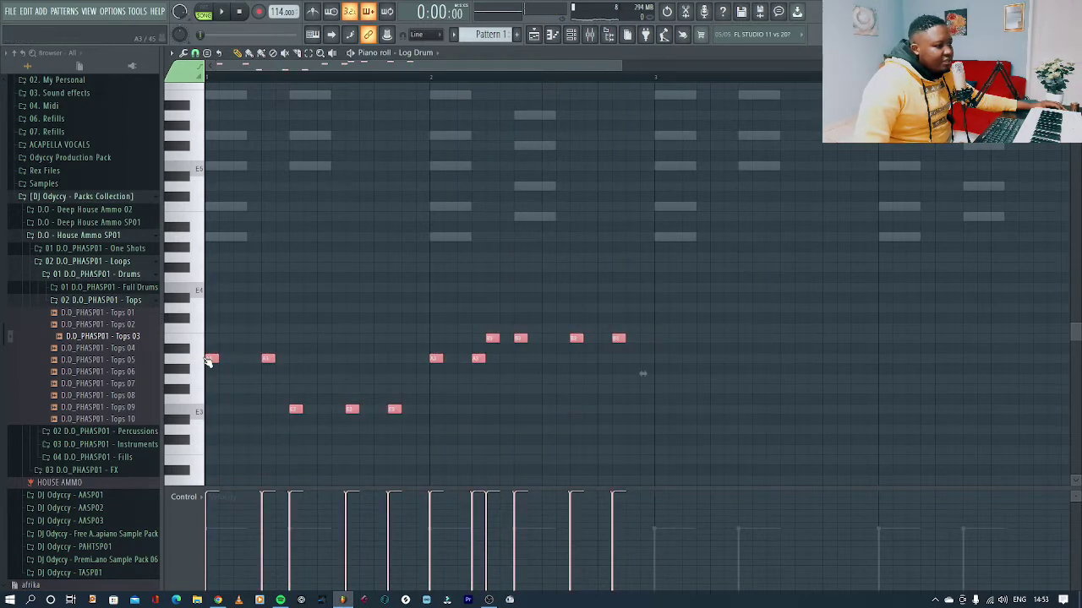
{"action": "left_click_drag", "start_coordinate": [208, 361], "coordinate": [697, 401]}
{"action": "left_click", "coordinate": [682, 267]}
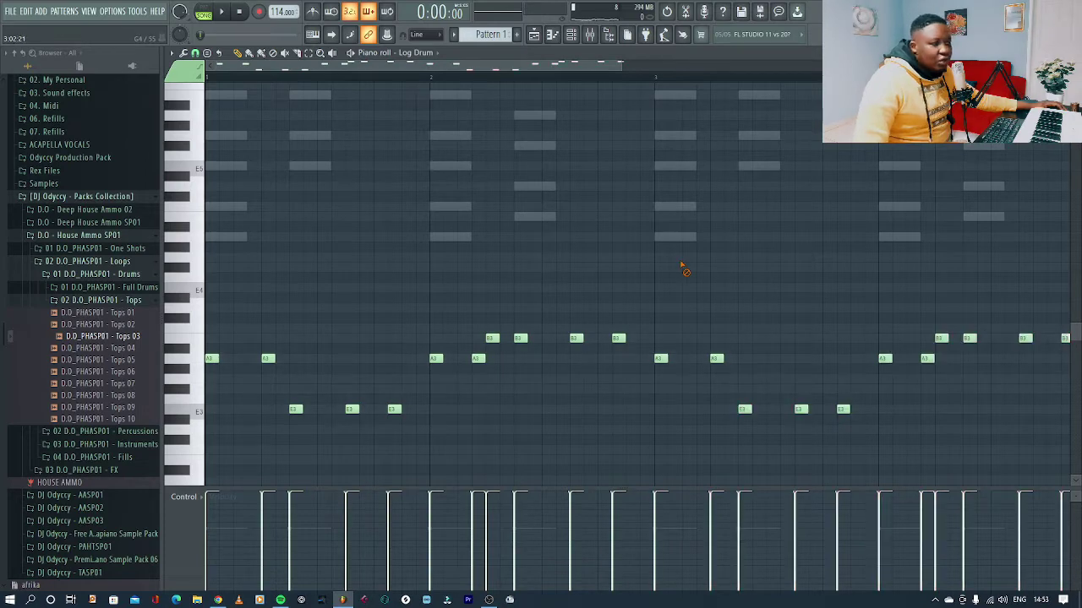
- Add an extra E3 note on step 8 of bar 3 and play the four-bar log drum line
{"action": "scroll", "coordinate": [679, 256], "scroll_direction": "down", "scroll_amount": 3}
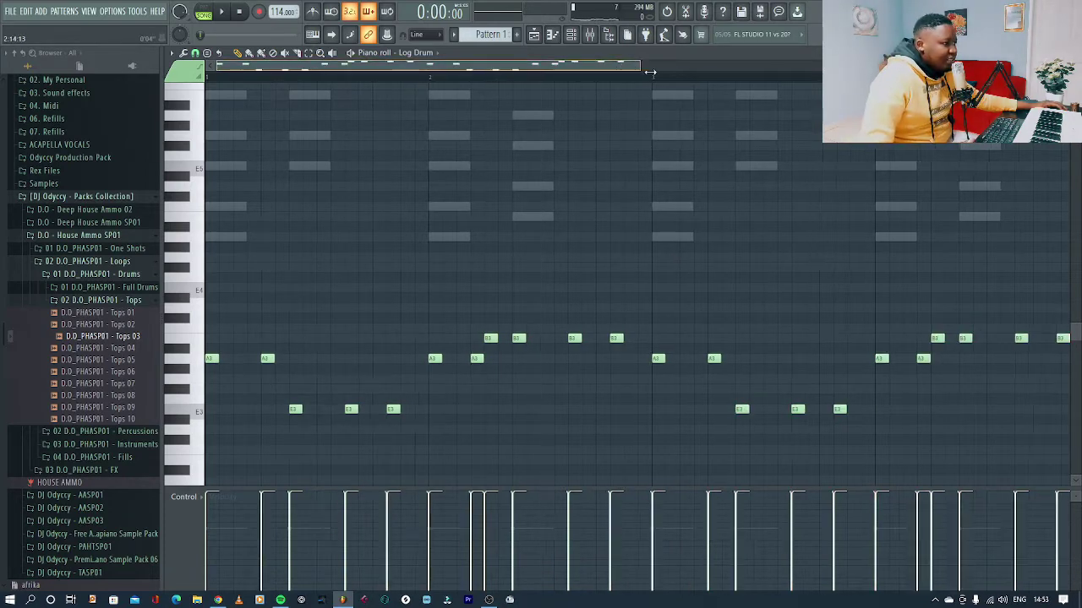
{"action": "key", "text": "space"}
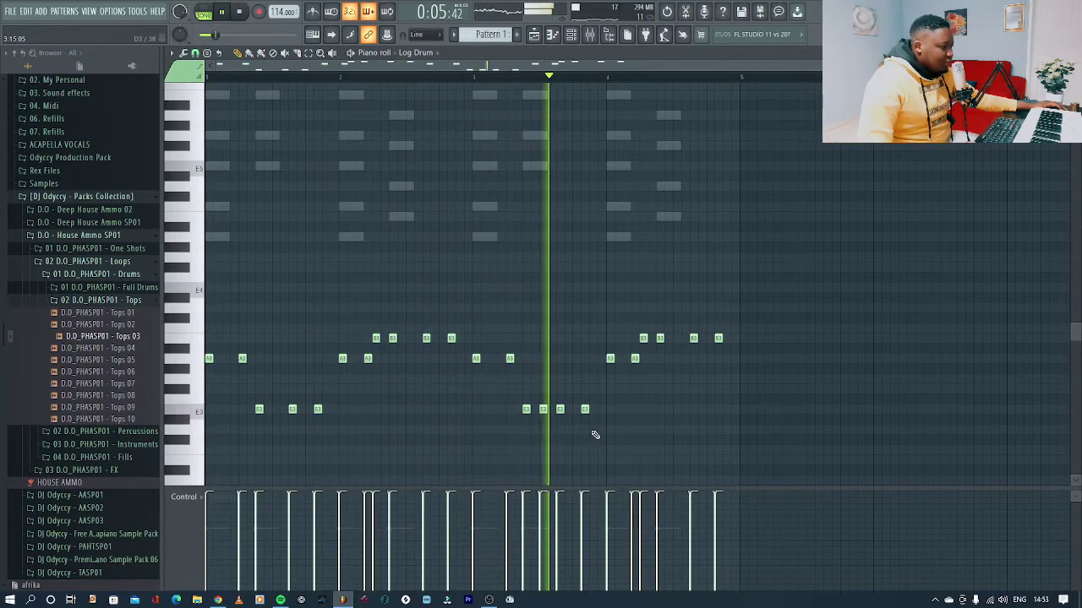
{"action": "key", "text": "space"}
{"action": "left_click", "coordinate": [538, 412]}
{"action": "key", "text": "space"}
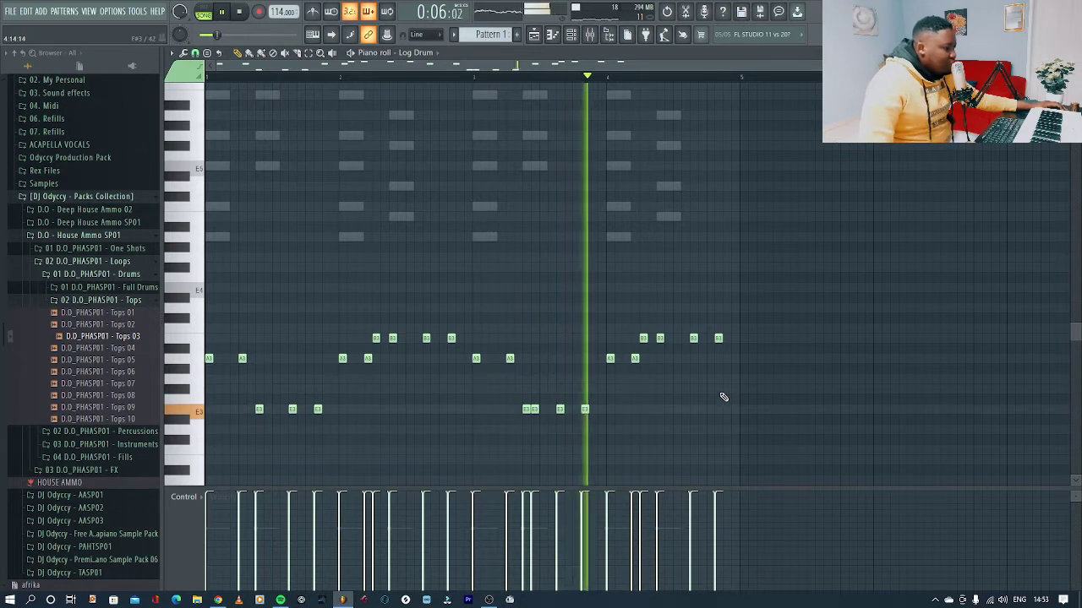
{"action": "key", "text": "space"}
- Keep only one A3 on step 5 in place of bar 4's A3–B3 pair, move bar 3's extra E3 to step 10, and close the piano roll
{"action": "key", "text": "space"}
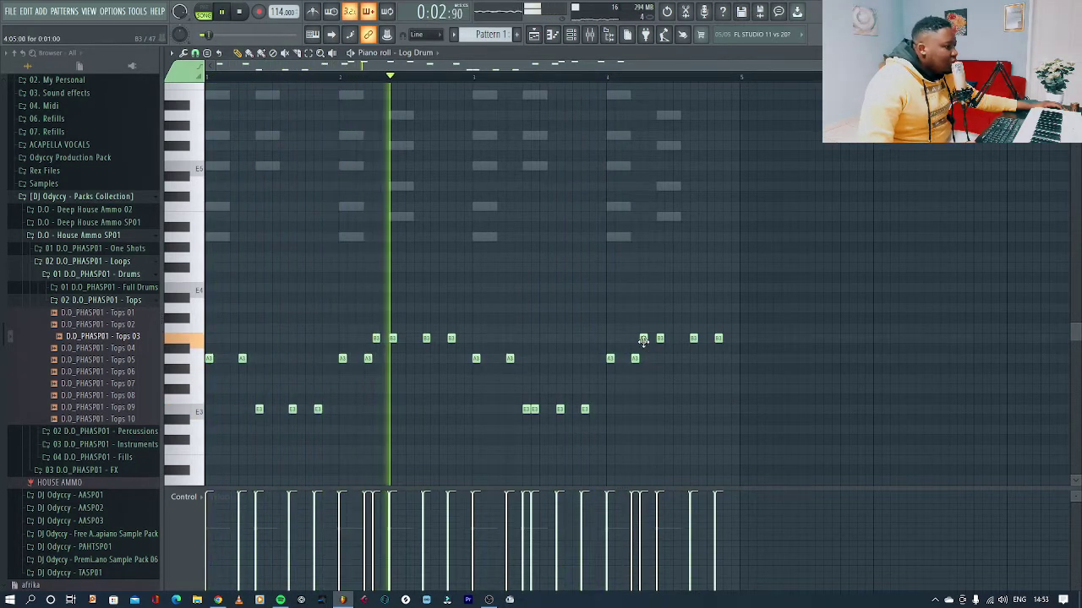
{"action": "left_click_drag", "start_coordinate": [644, 339], "coordinate": [644, 359]}
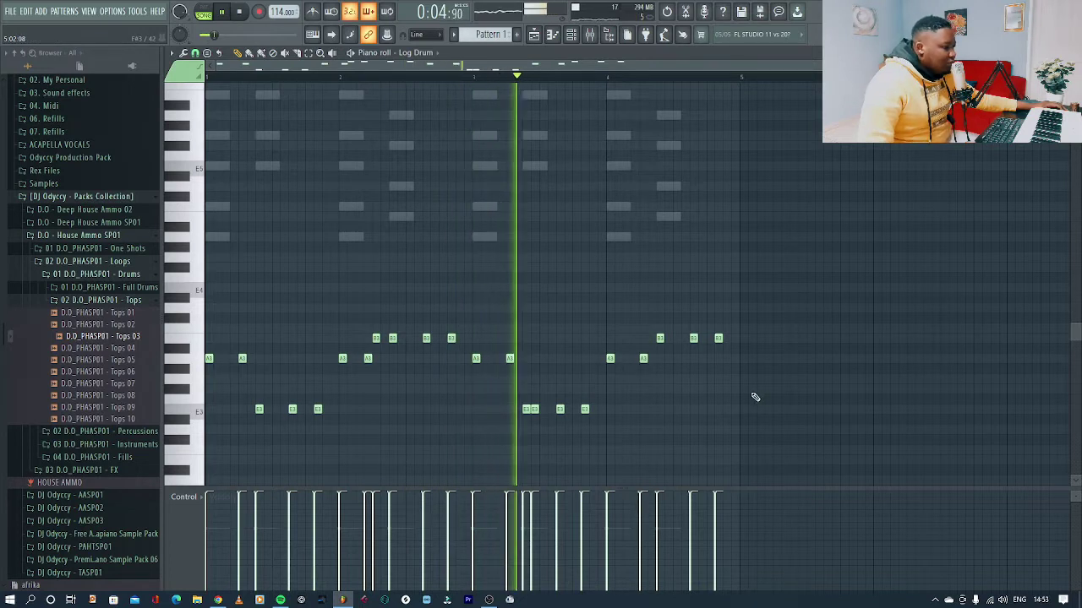
{"action": "key", "text": "space"}
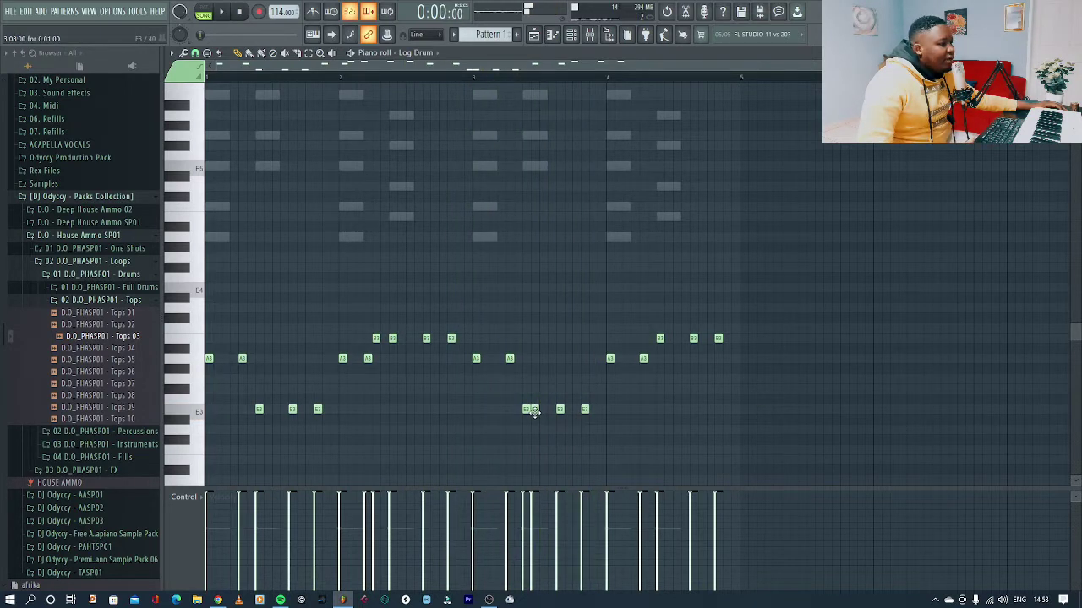
{"action": "key", "text": "space"}
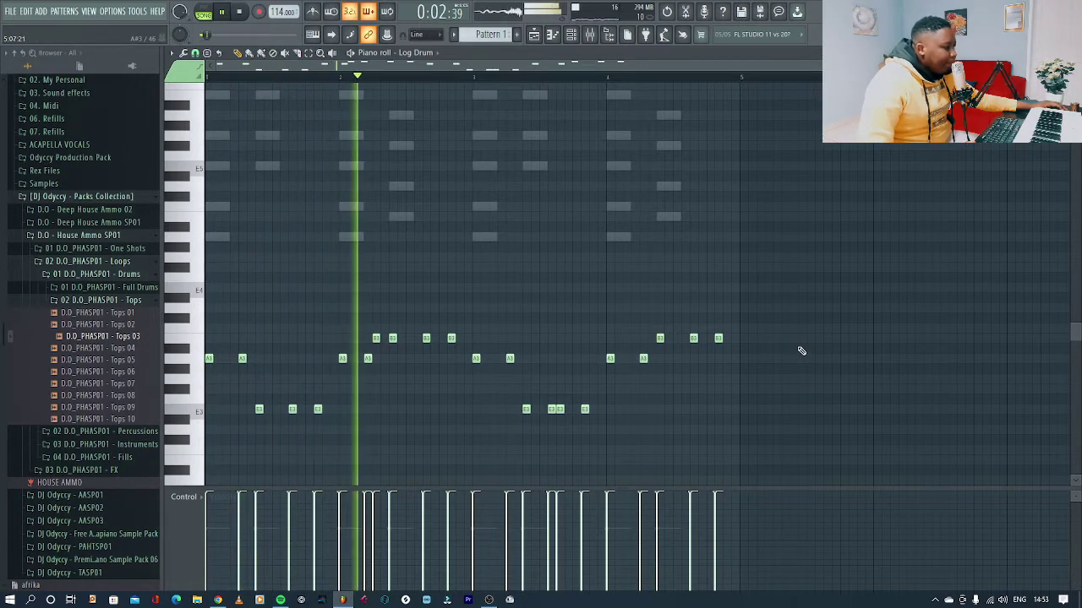
{"action": "left_click", "coordinate": [1073, 52]}
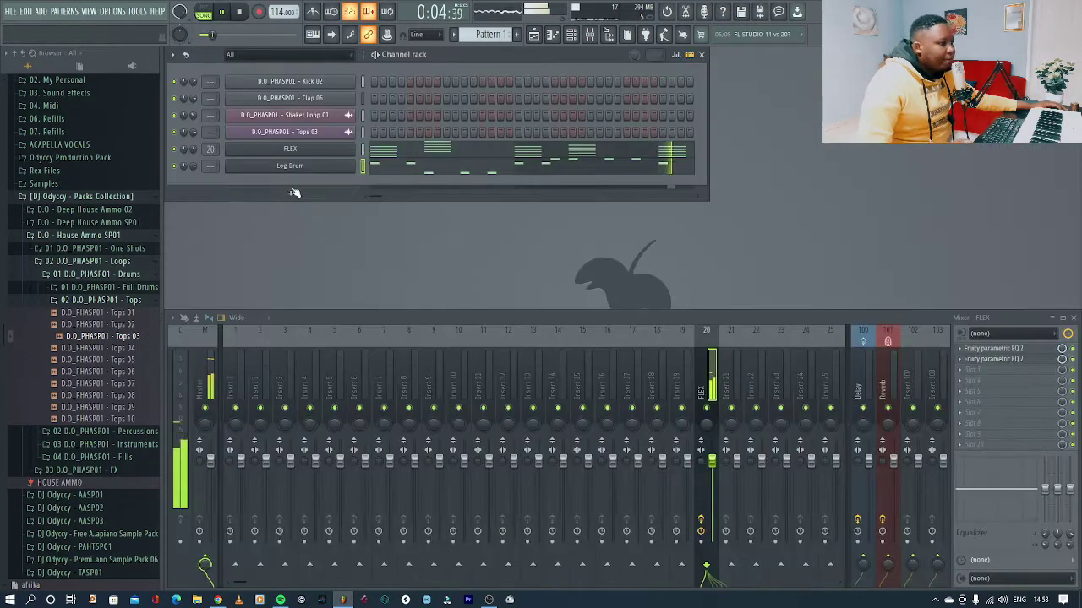
{"action": "key", "text": "space"}
- Lower the Log Drum's Modulation 1 initial level and set its decay to 14% during playback, and close the plugin window
{"action": "left_click", "coordinate": [281, 168]}
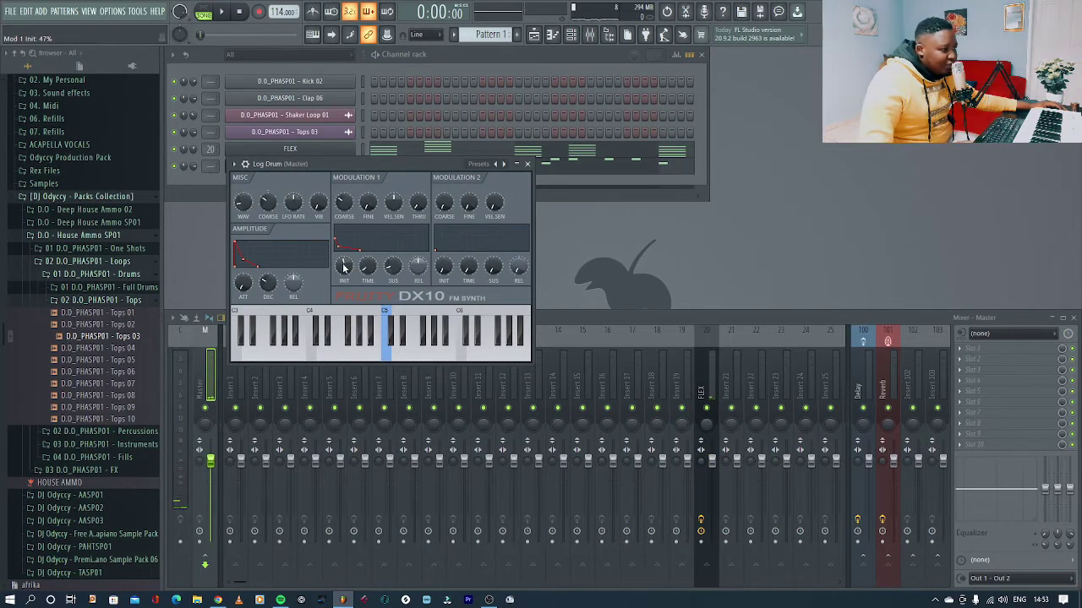
{"action": "key", "text": "space"}
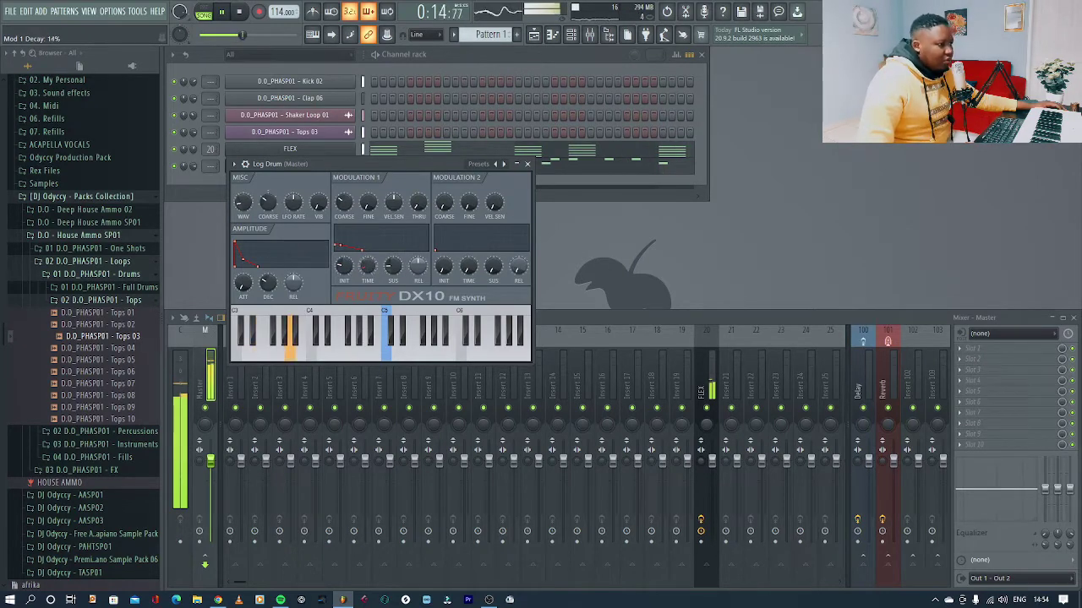
{"action": "left_click", "coordinate": [527, 164]}
{"action": "key", "text": "space"}
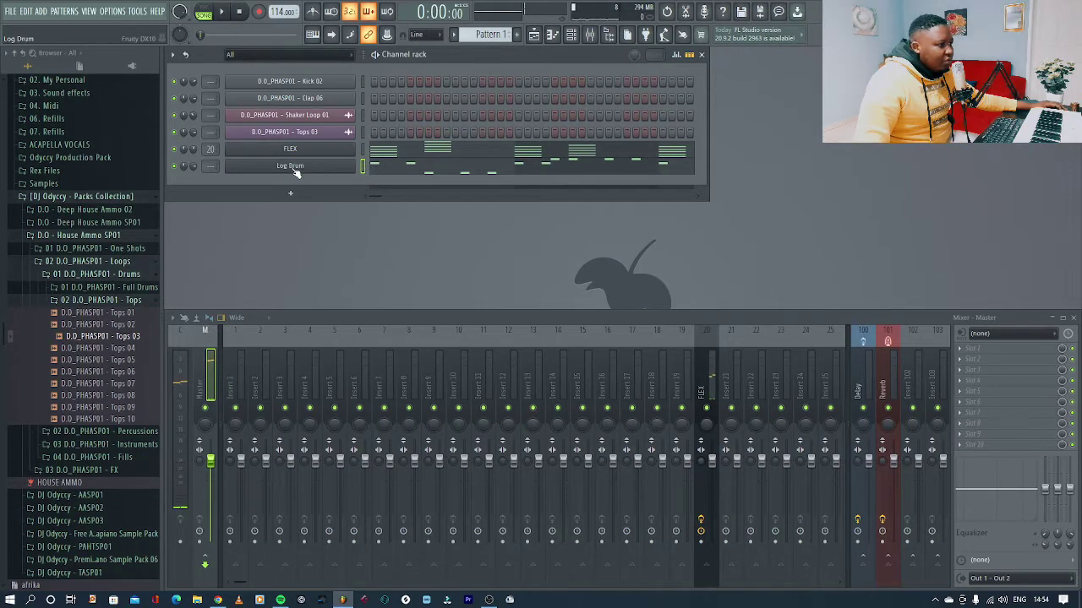
- Add a second Fruity DX10 channel with the Log Drum preset, and paste the copied log drum notes into it
{"action": "left_click", "coordinate": [290, 196]}
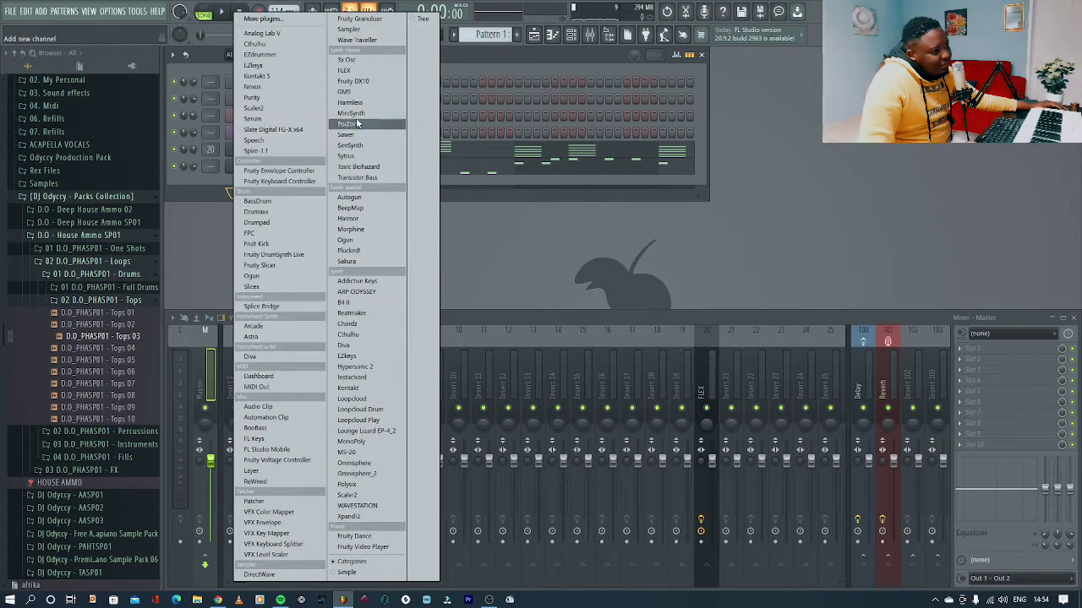
{"action": "left_click", "coordinate": [360, 81]}
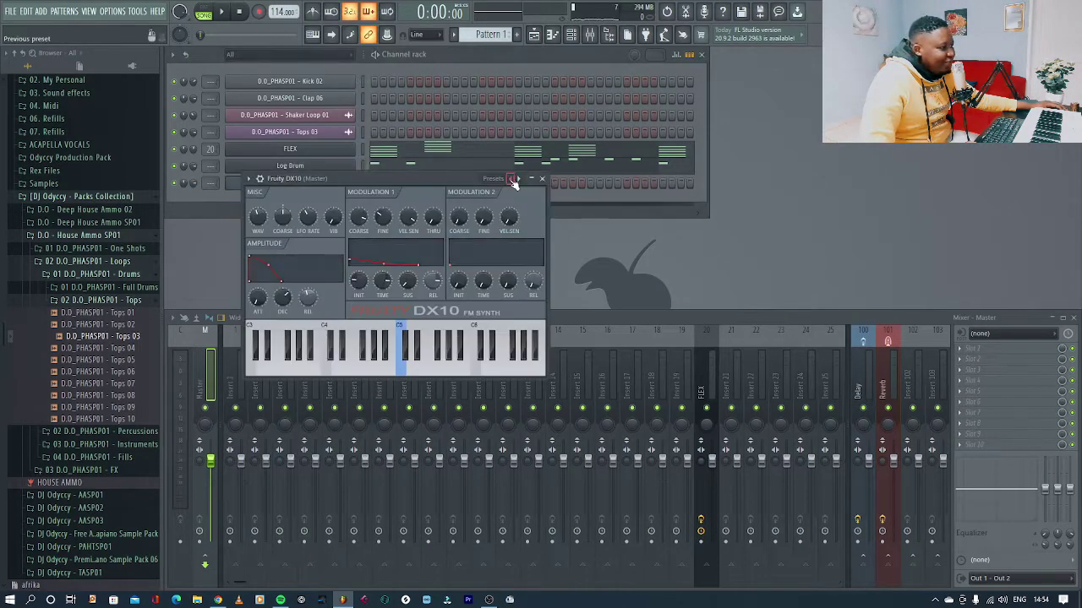
{"action": "left_click", "coordinate": [513, 179]}
{"action": "left_click", "coordinate": [536, 406]}
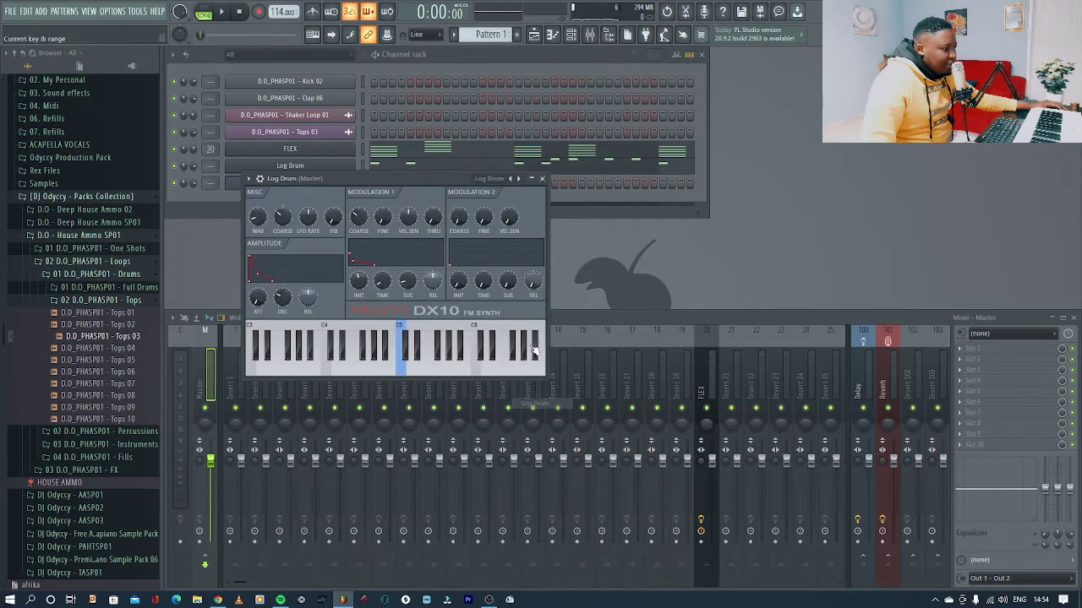
{"action": "left_click", "coordinate": [542, 180]}
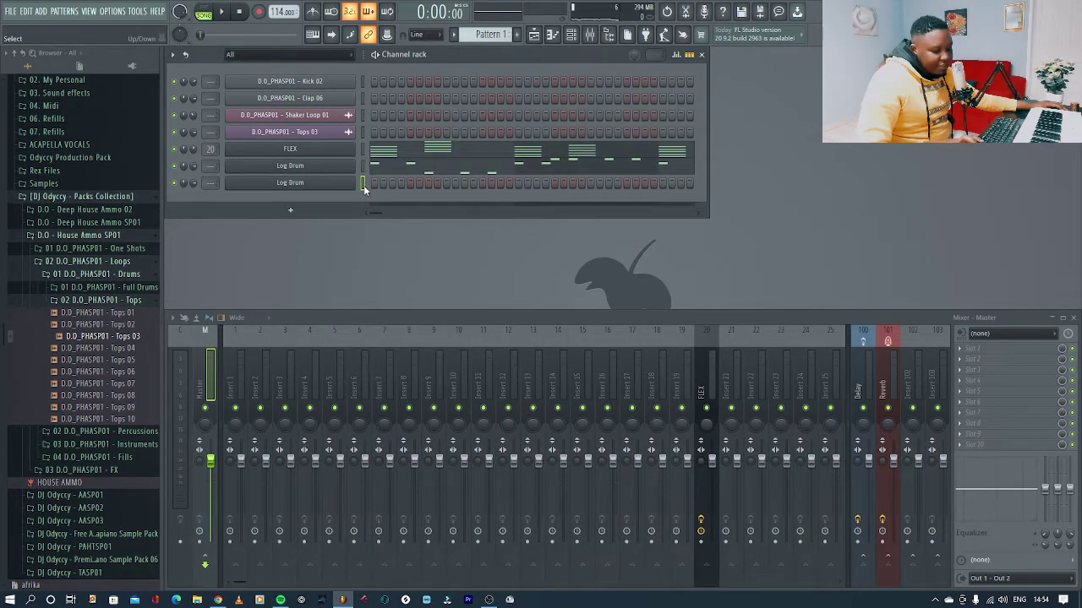
{"action": "key", "text": "ctrl+v"}
- During playback, lower the second Log Drum's Modulation 1 initial level, set its decay to 0% and sustain to 13%, and close the plugin
{"action": "key", "text": "space"}
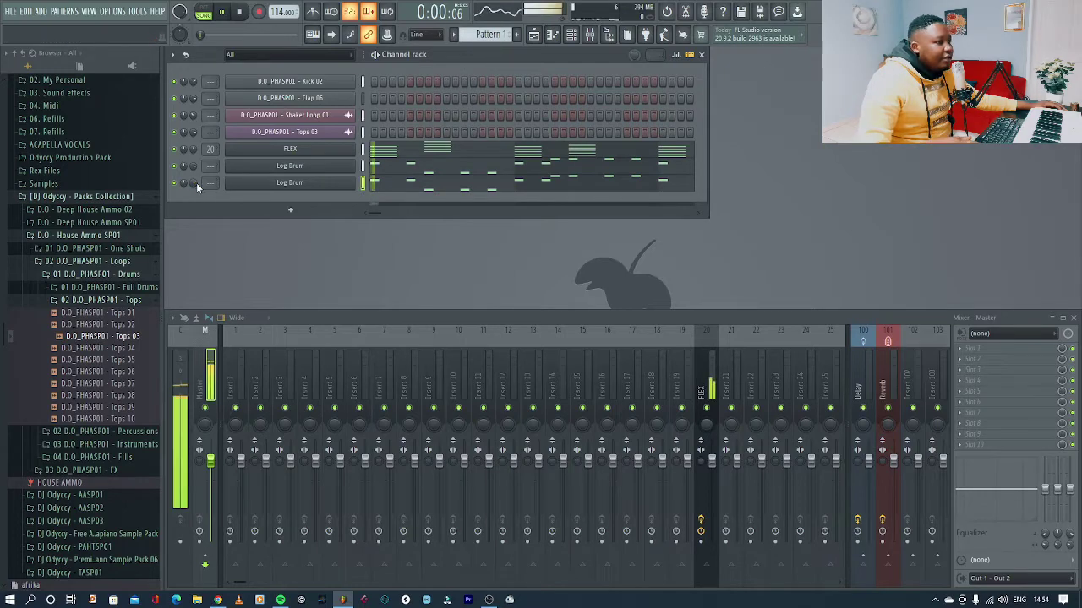
{"action": "left_click", "coordinate": [311, 182]}
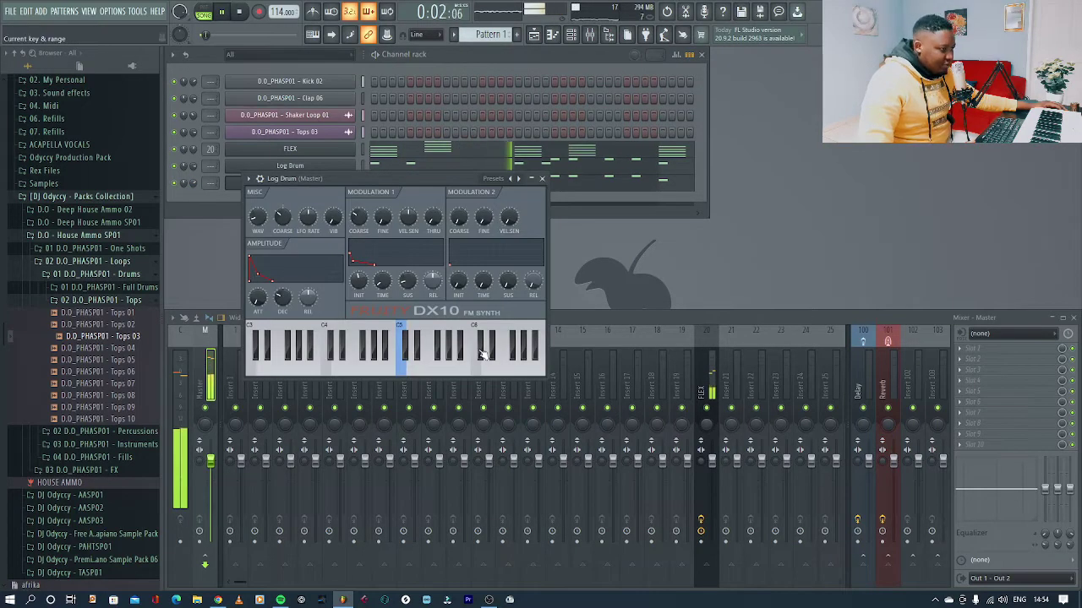
{"action": "left_click_drag", "start_coordinate": [355, 282], "coordinate": [355, 305]}
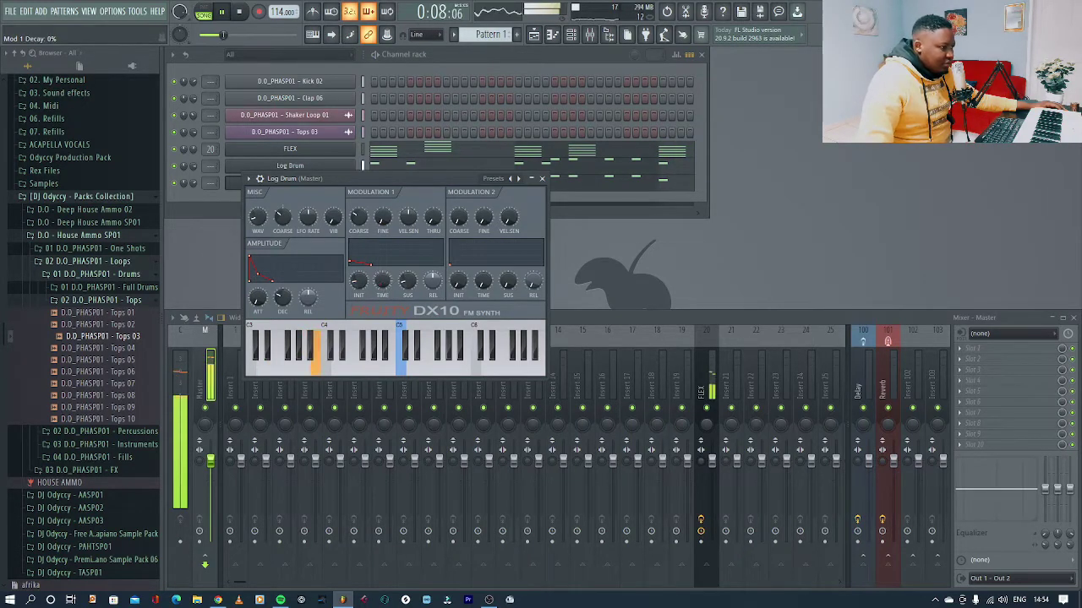
{"action": "mouse_move", "coordinate": [407, 283]}
{"action": "left_mouse_down"}
{"action": "mouse_move", "coordinate": [408, 267]}
{"action": "mouse_move", "coordinate": [408, 287]}
{"action": "left_mouse_up"}
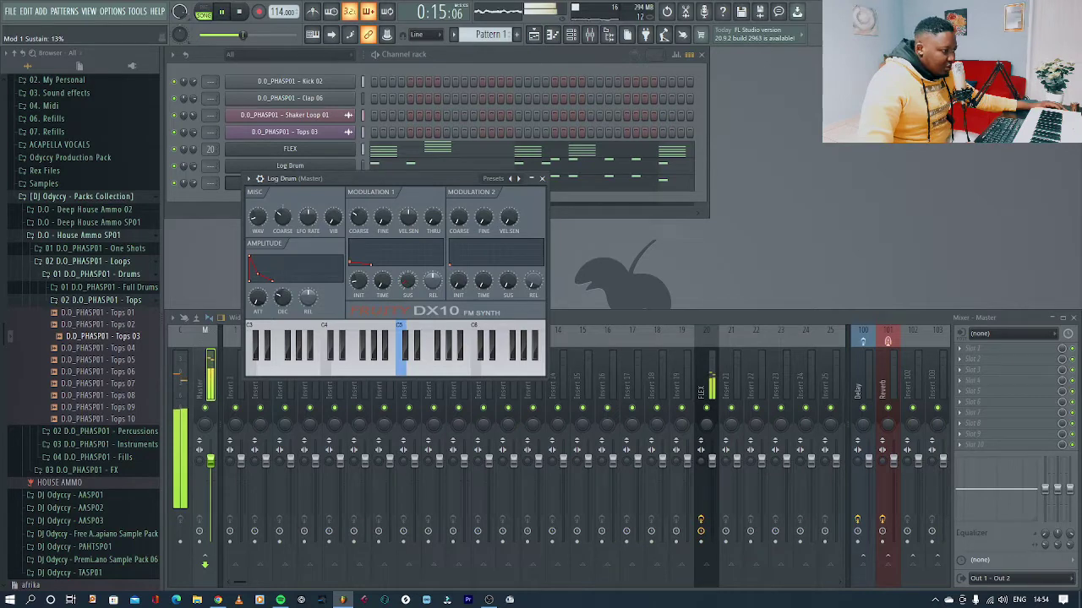
{"action": "left_click", "coordinate": [542, 178]}
{"action": "key", "text": "space"}
- Add a third Fruity DX10 channel with the FM Sub preset and close its plugin window
{"action": "left_click", "coordinate": [292, 208]}
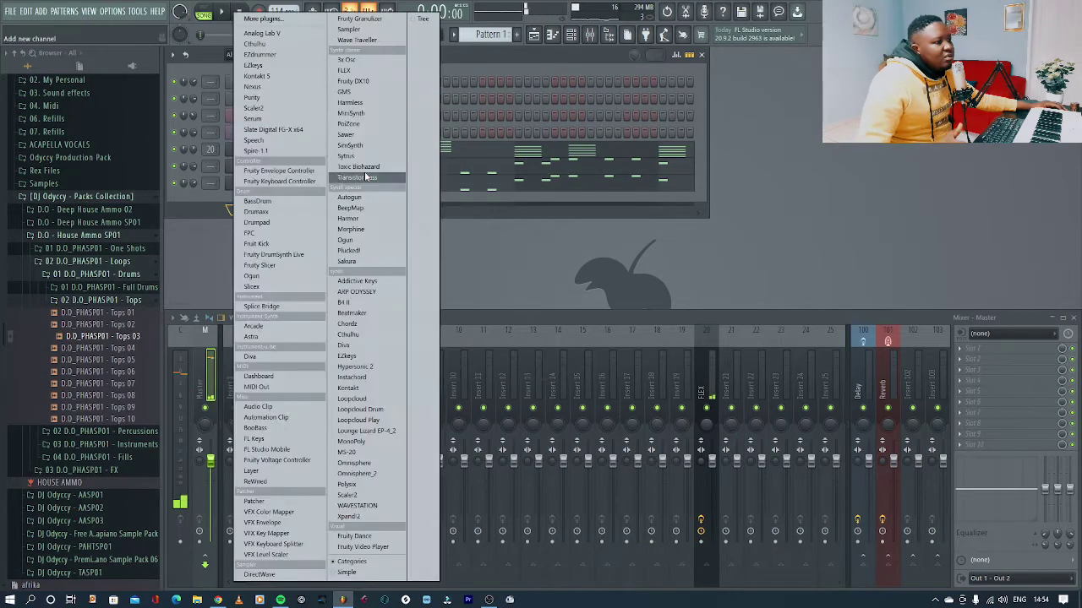
{"action": "left_click", "coordinate": [365, 88]}
{"action": "left_click", "coordinate": [527, 194]}
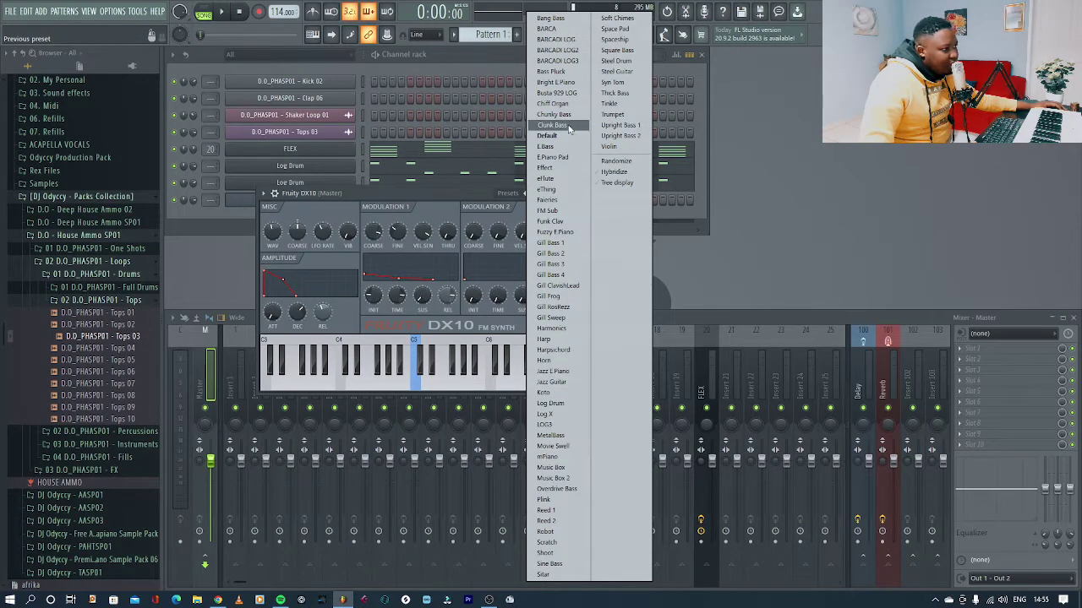
{"action": "left_click", "coordinate": [548, 210]}
{"action": "left_click", "coordinate": [557, 193]}
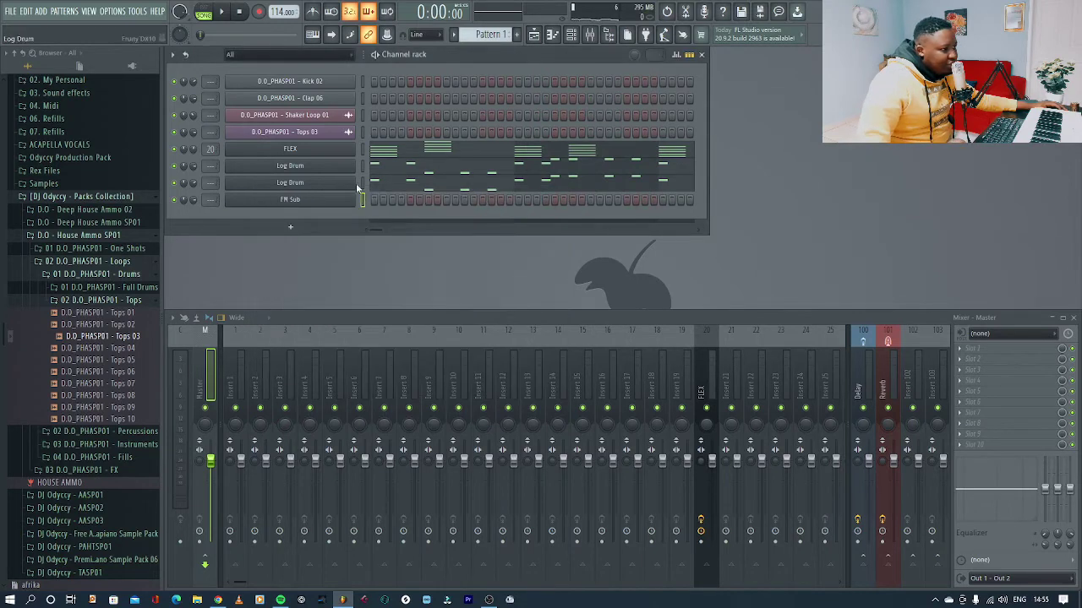
- Paste the log drum notes into the FM Sub channel and play the layered pattern
{"action": "left_click", "coordinate": [364, 204]}
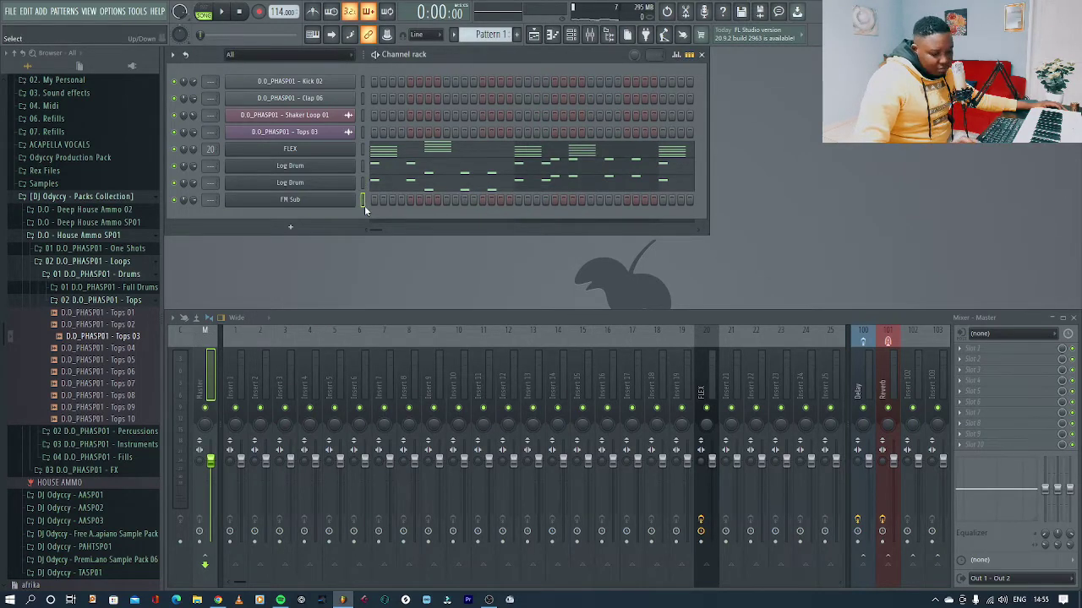
{"action": "key", "text": "ctrl+v"}
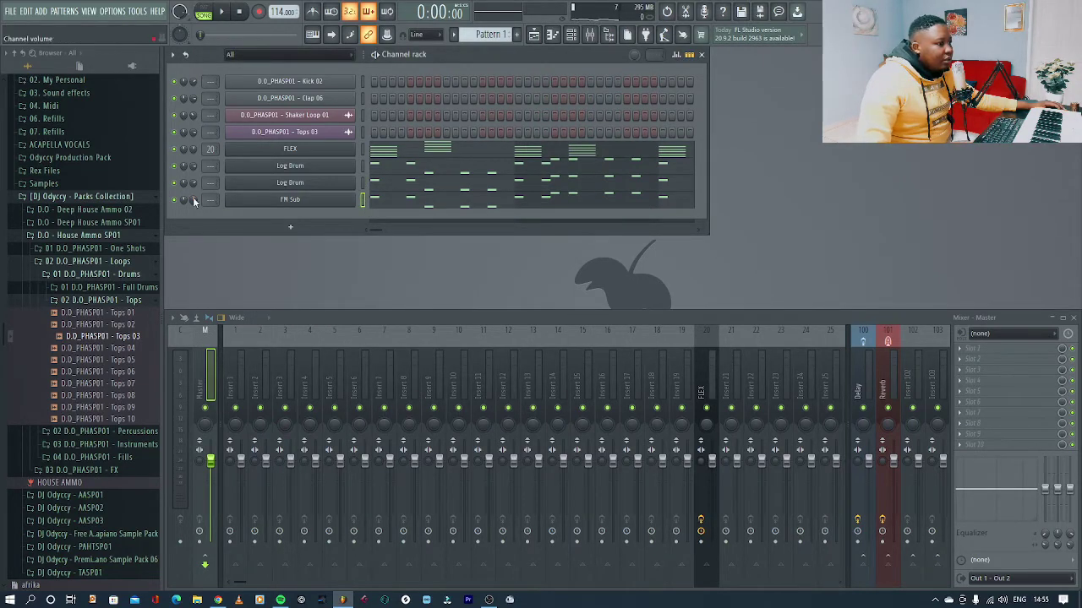
{"action": "key", "text": "space"}
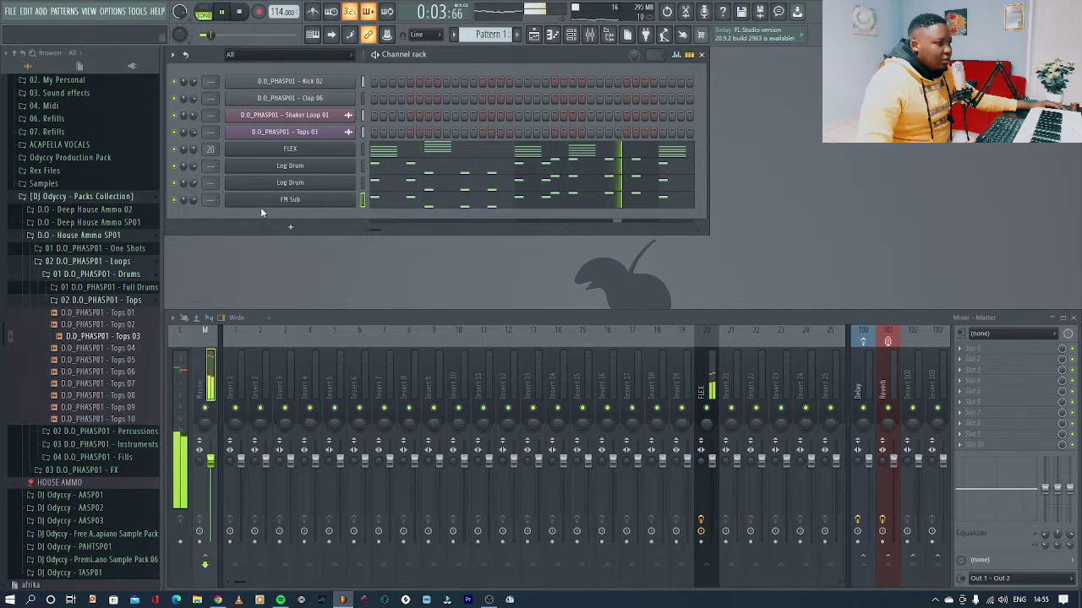
{"action": "key", "text": "space"}
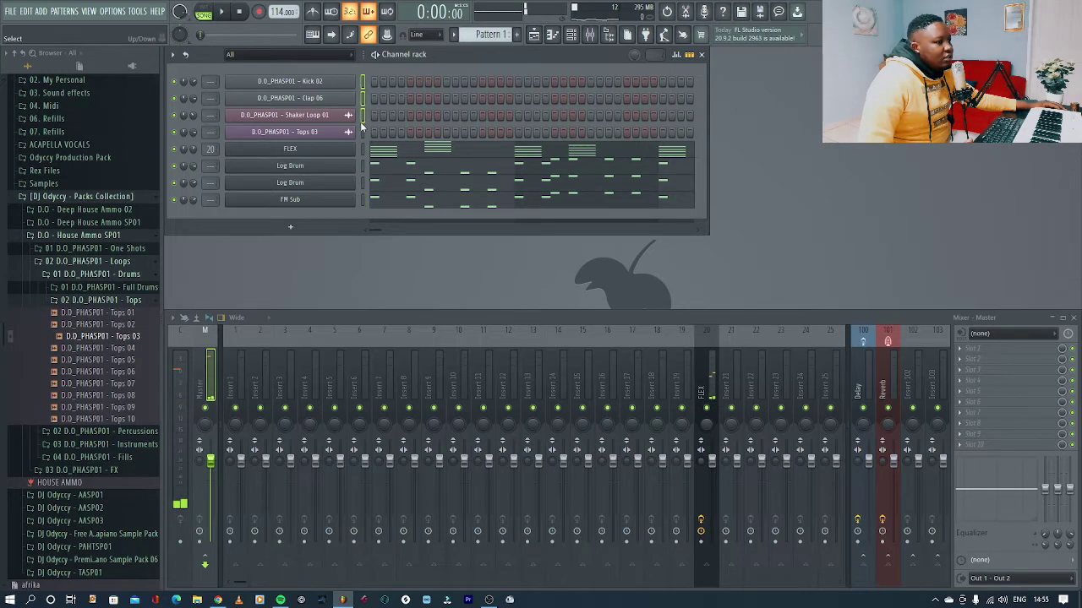
- Route the Kick 02, Clap 06, Shaker Loop 01 and Tops 03 channels to mixer tracks 1 to 4, and select the clap's track
{"action": "key", "text": "ctrl+l"}
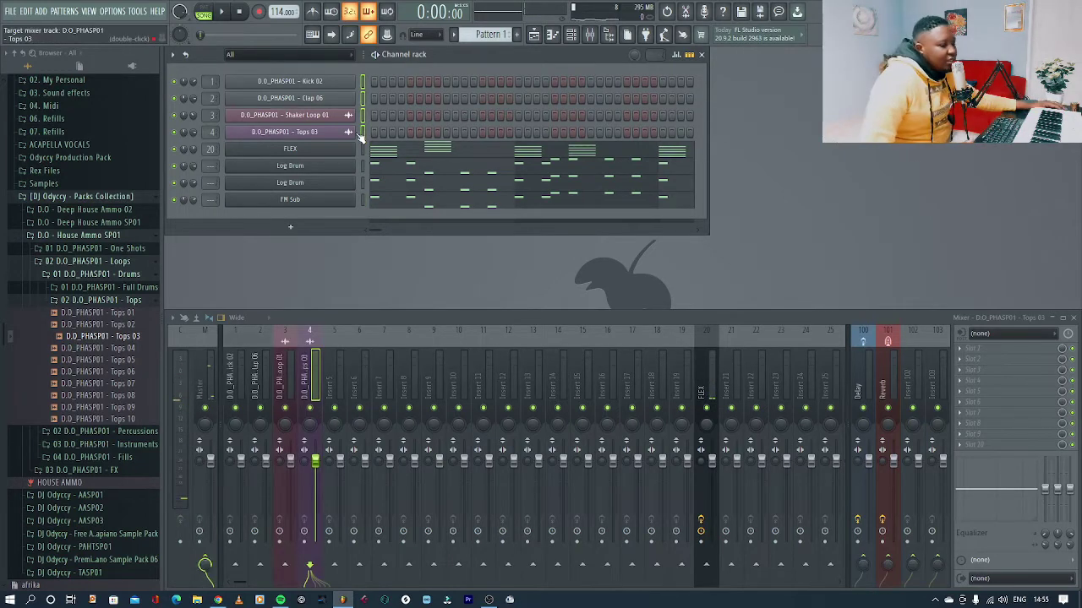
{"action": "left_click", "coordinate": [256, 389]}
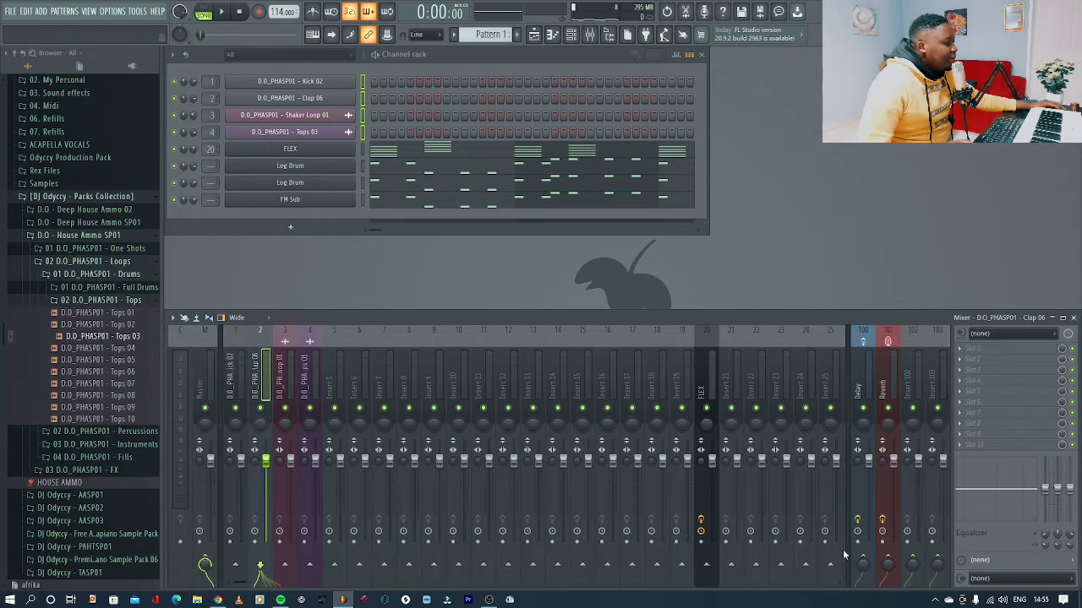
- During playback, reset the Kick 02 channel volume and lower the Tops 03 mixer track to 84% (-3.7 dB)
{"action": "key", "text": "space"}
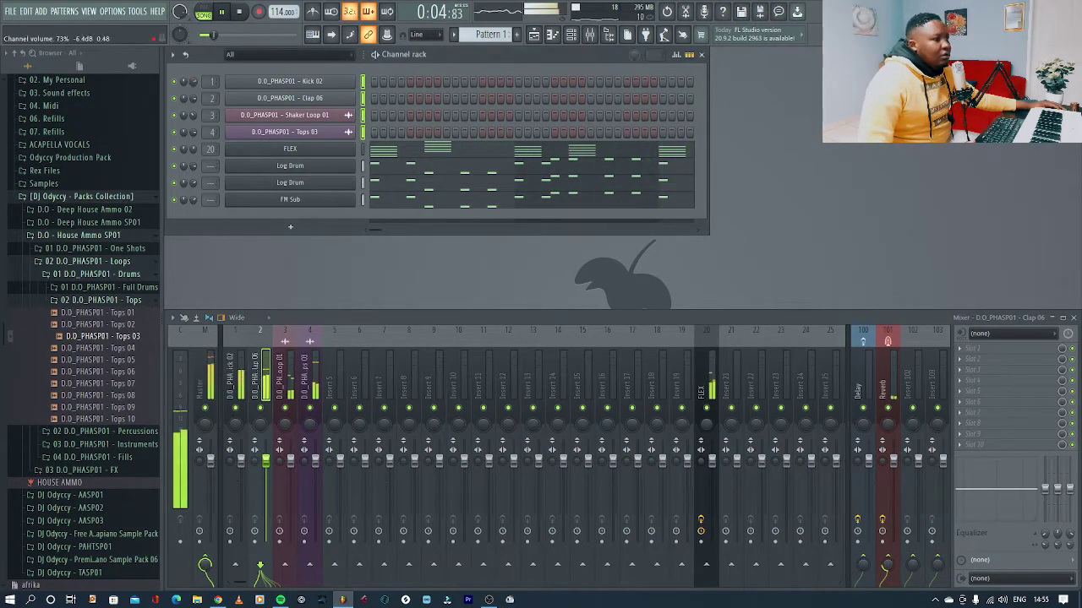
{"action": "right_click", "coordinate": [196, 84]}
{"action": "left_click", "coordinate": [205, 90]}
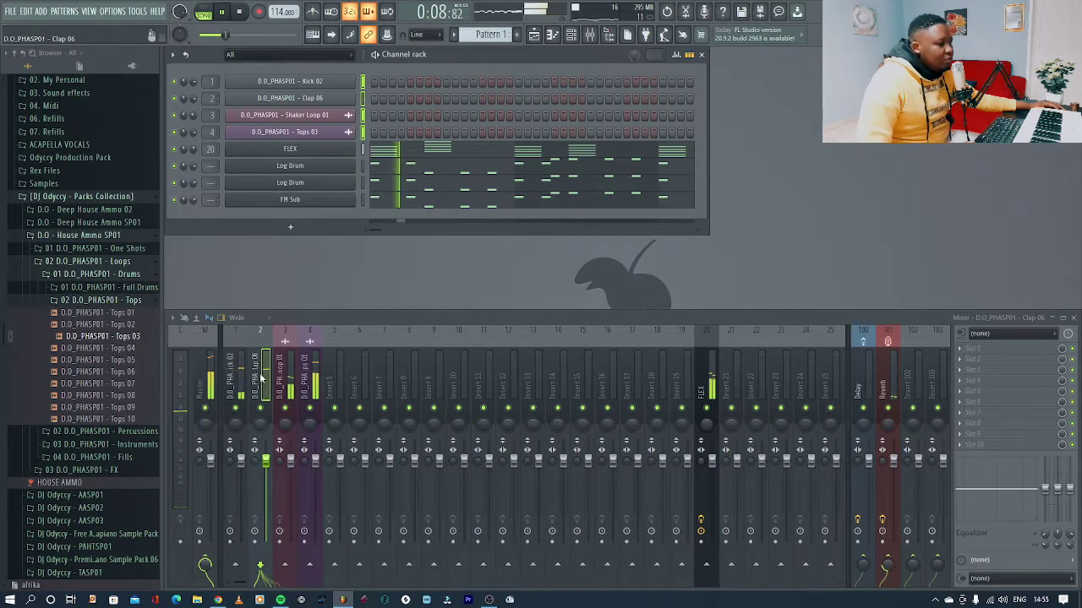
{"action": "left_click_drag", "start_coordinate": [314, 461], "coordinate": [315, 476]}
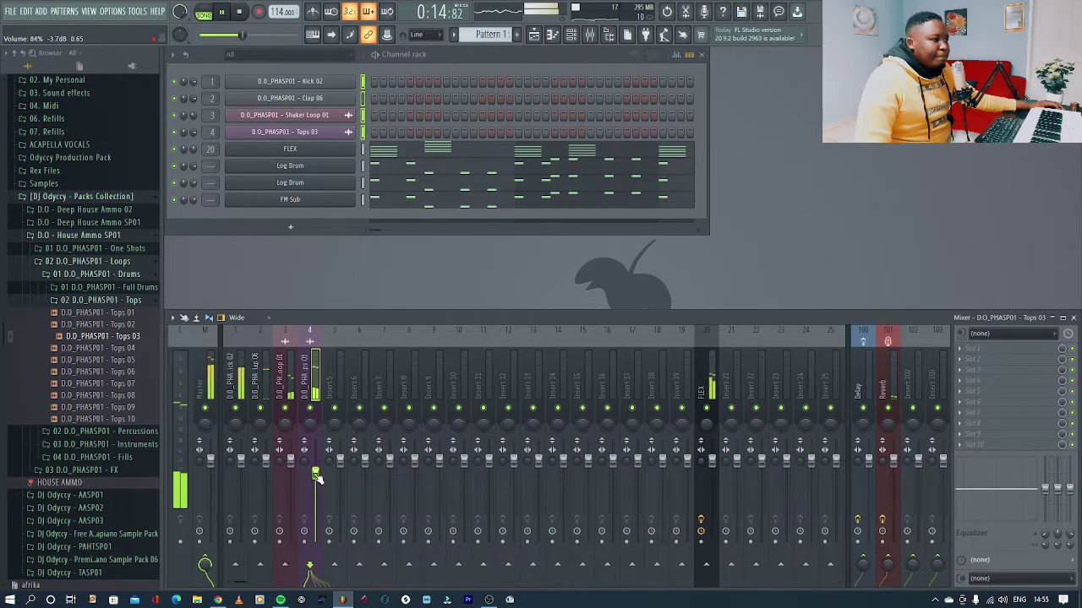
{"action": "key", "text": "space"}
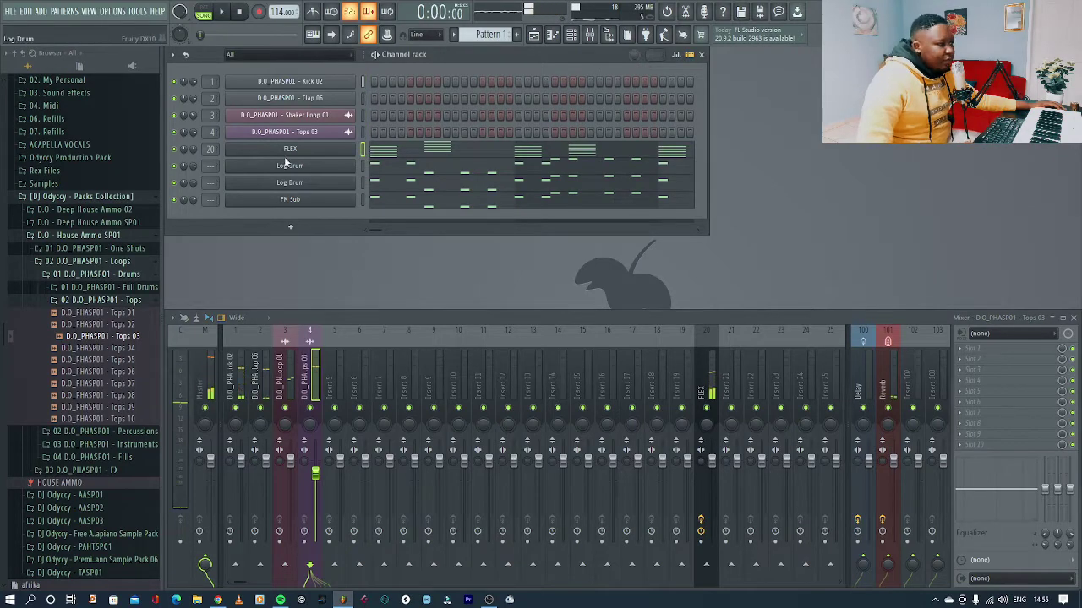
- Add a second FLEX channel directly below the first one and copy the first FLEX's chord notes into it
{"action": "left_click", "coordinate": [291, 226]}
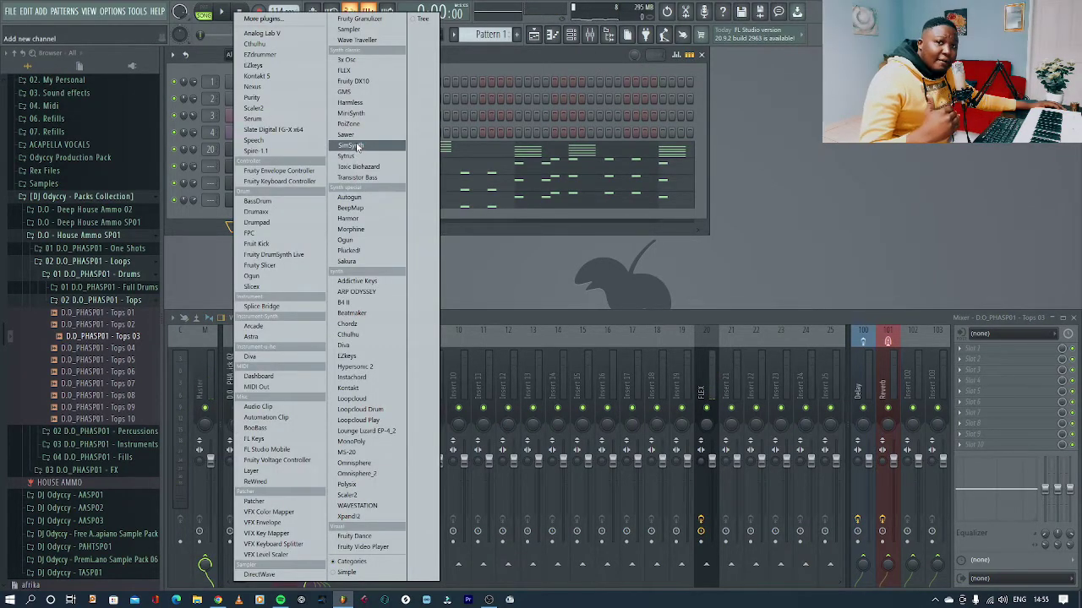
{"action": "left_click", "coordinate": [353, 70]}
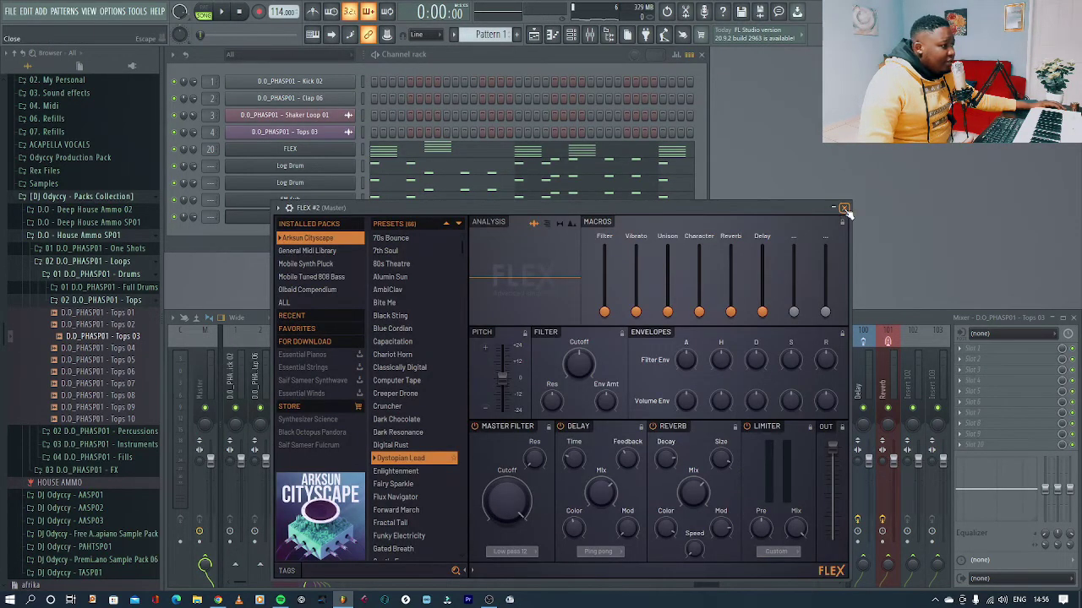
{"action": "left_click", "coordinate": [844, 209]}
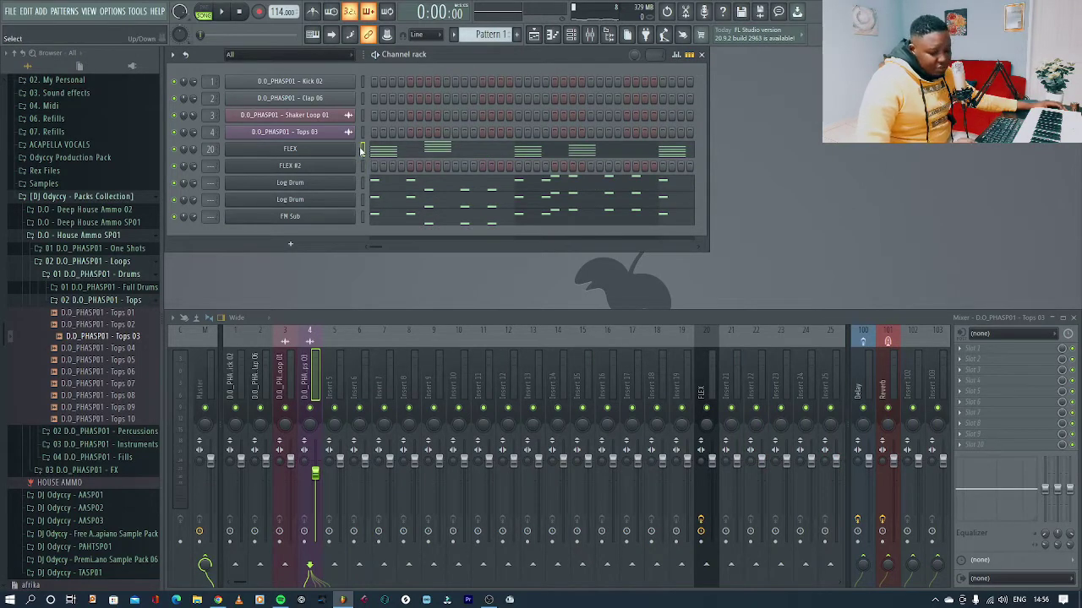
{"action": "key", "text": "ctrl+v"}
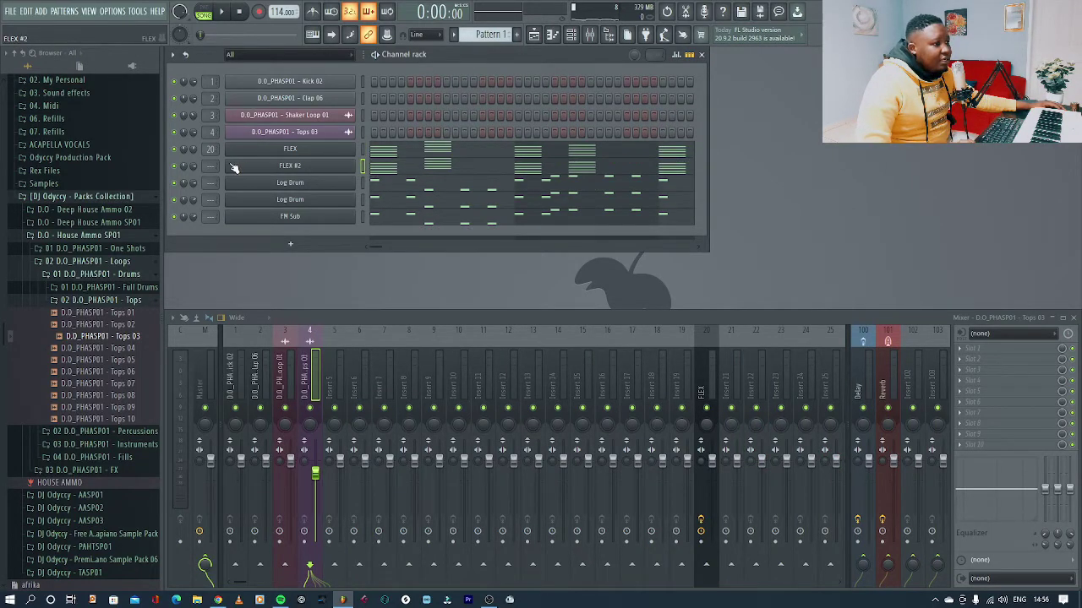
- Open FLEX #2, reposition its window, and filter the presets of all packs by the Pad type
{"action": "left_click", "coordinate": [293, 167]}
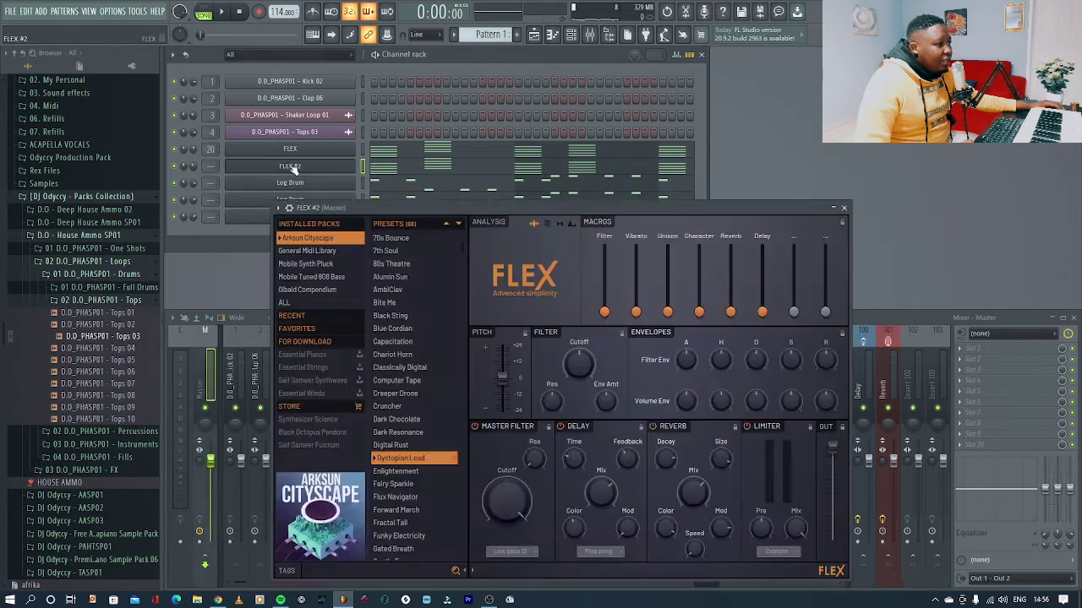
{"action": "left_click_drag", "start_coordinate": [538, 208], "coordinate": [533, 118]}
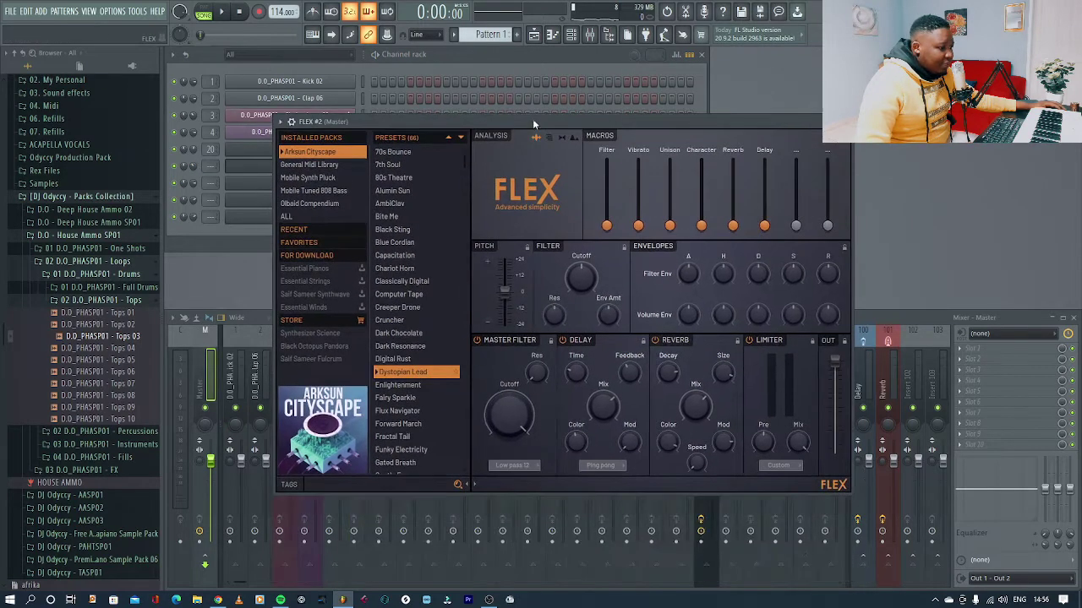
{"action": "left_click", "coordinate": [289, 486]}
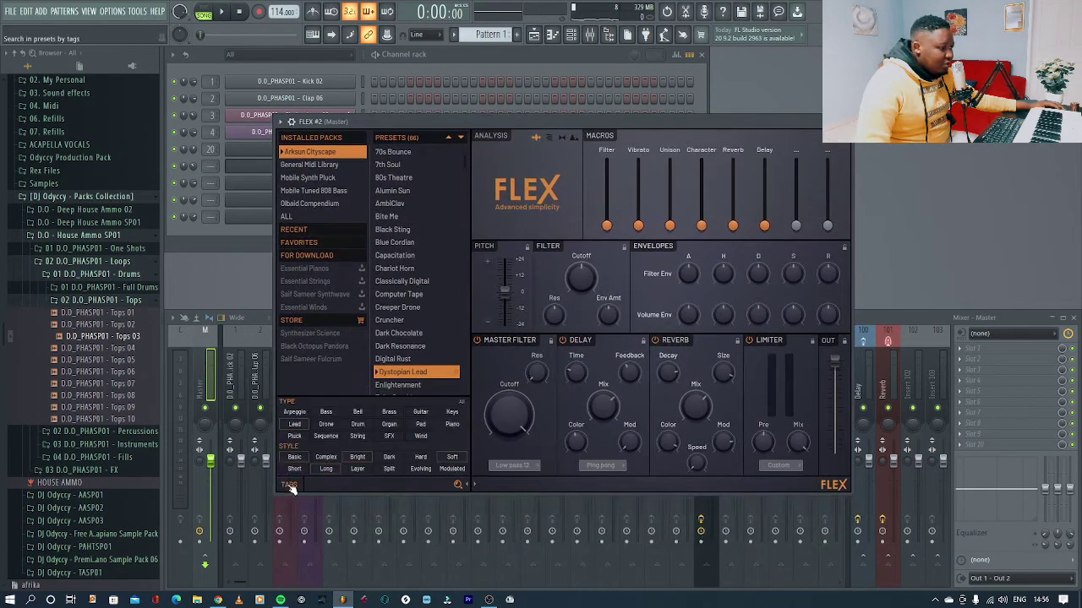
{"action": "left_click", "coordinate": [287, 217]}
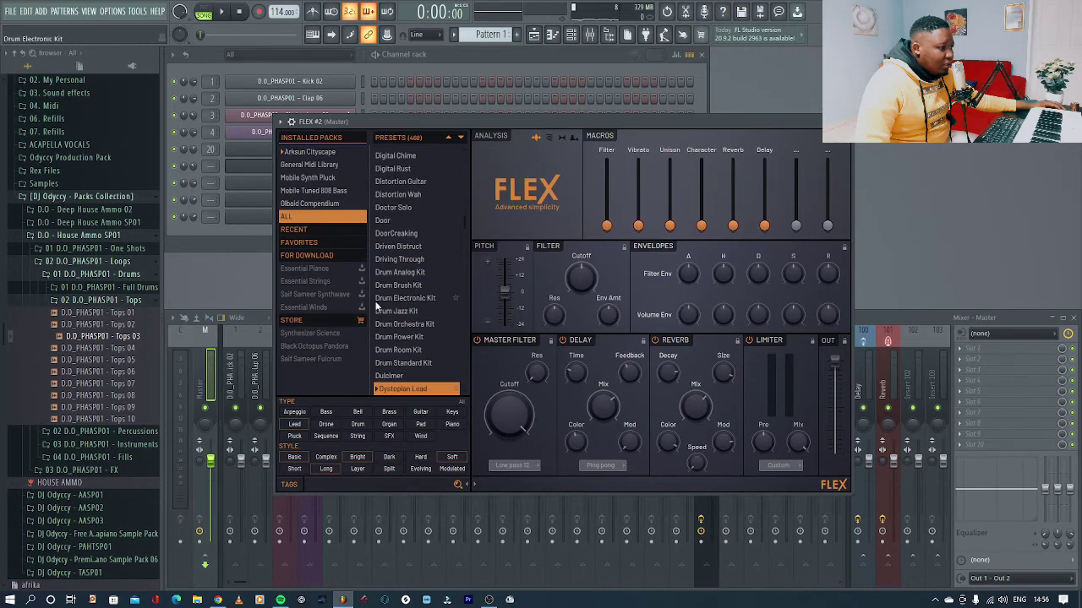
{"action": "left_click", "coordinate": [420, 425]}
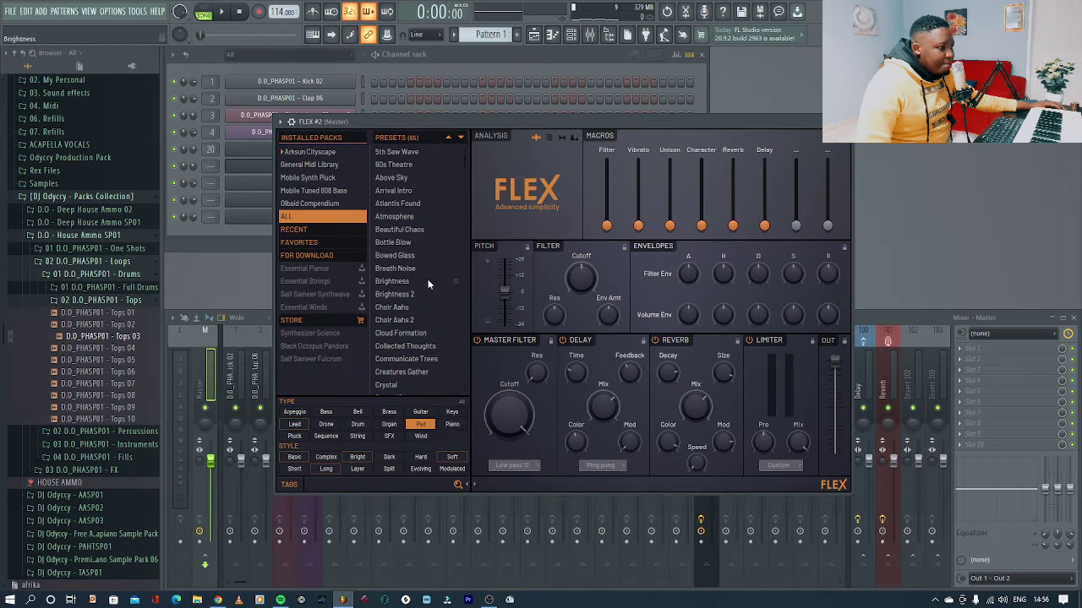
- Audition the Bottle Blow, Bowed Glass and Breath Noise pads over the pattern, load Brightness in FLEX #2, and close the plugin
{"action": "left_click", "coordinate": [394, 243]}
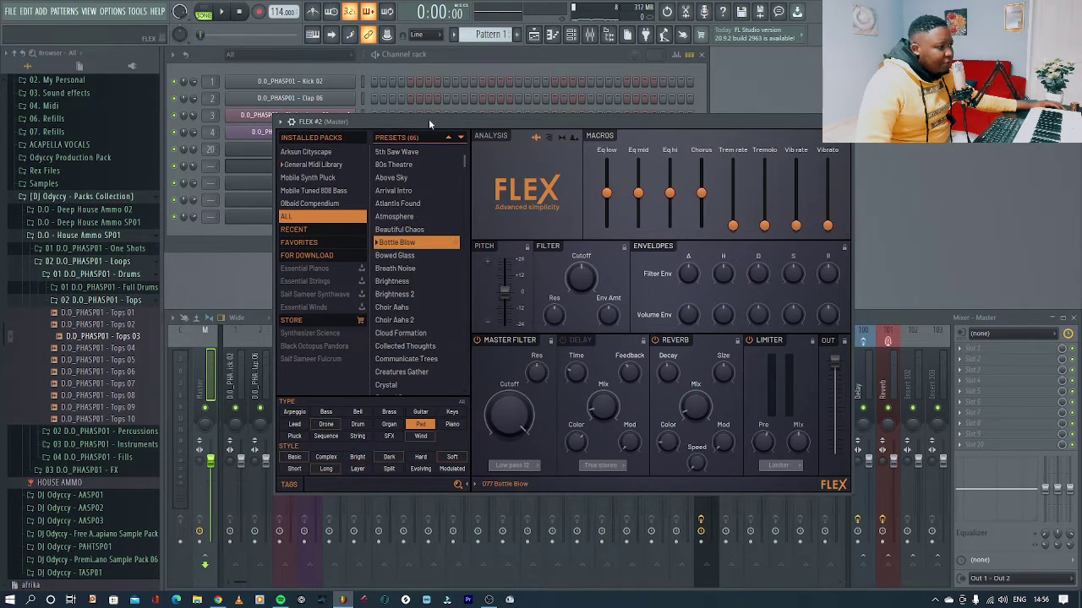
{"action": "left_click", "coordinate": [396, 255]}
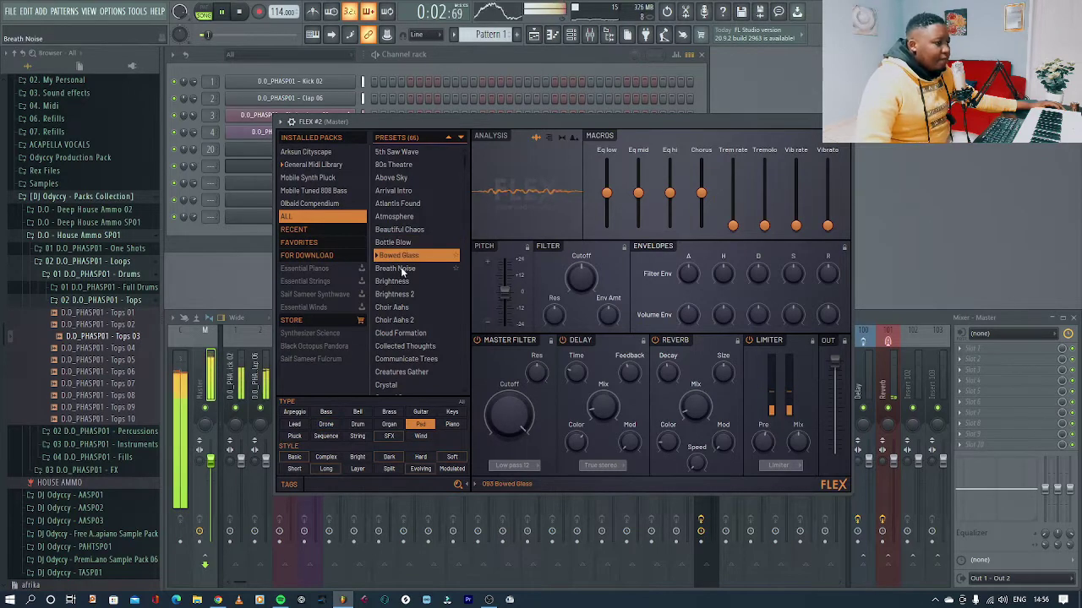
{"action": "left_click", "coordinate": [402, 271]}
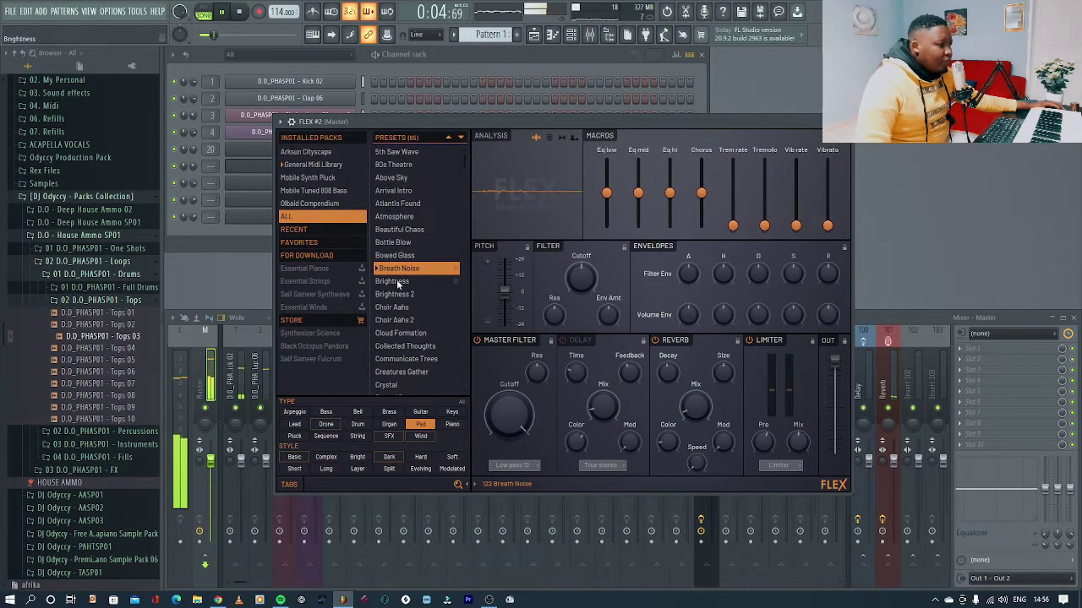
{"action": "left_click", "coordinate": [395, 281]}
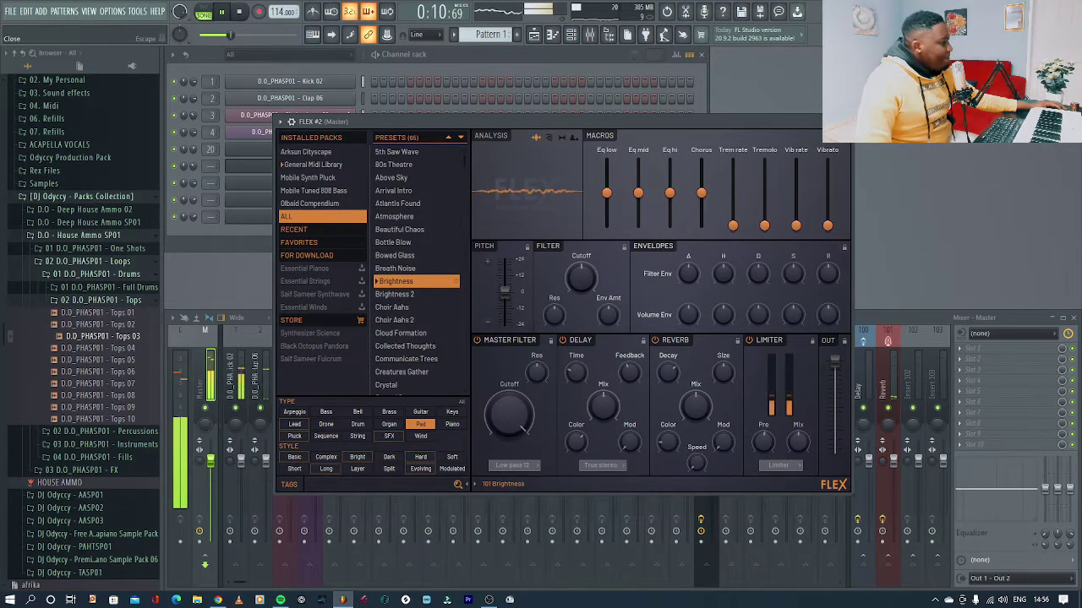
{"action": "left_click", "coordinate": [843, 121]}
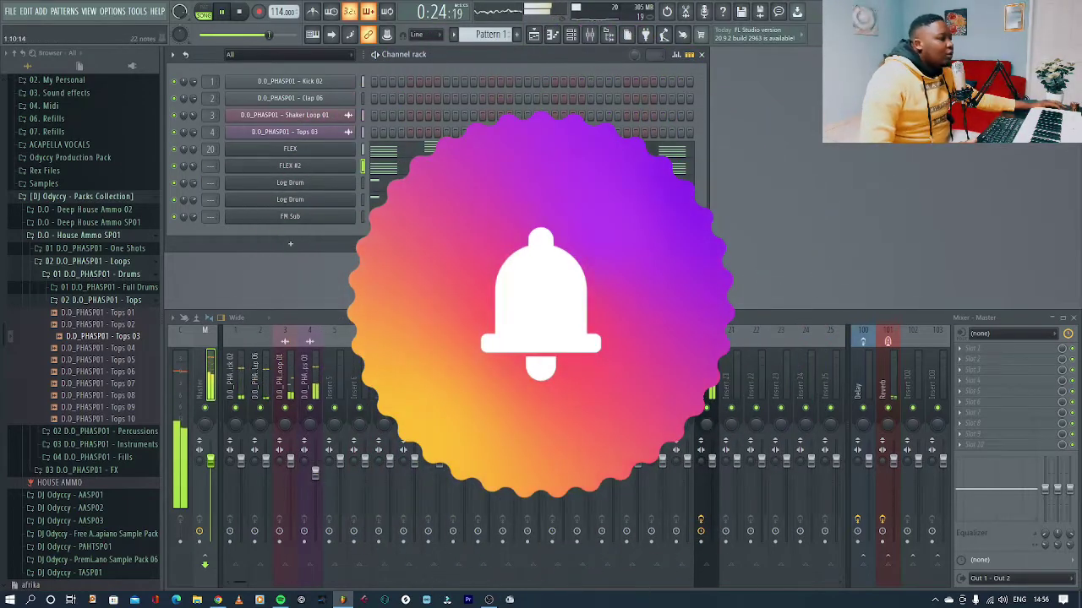
- Route the FLEX #2 channel to mixer track 21
{"action": "right_click", "coordinate": [735, 389]}
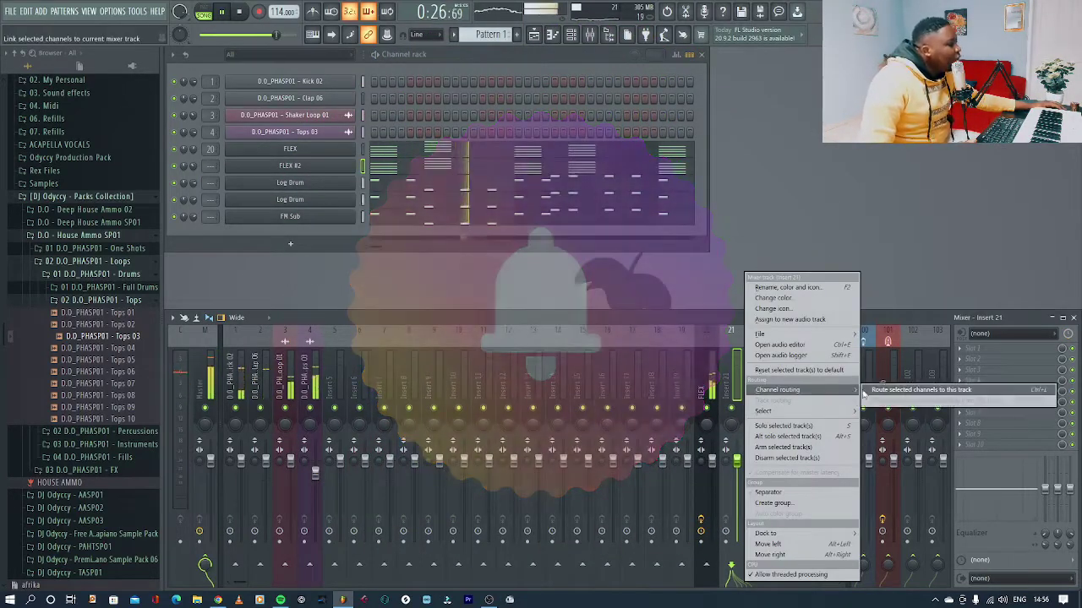
{"action": "left_click", "coordinate": [882, 391]}
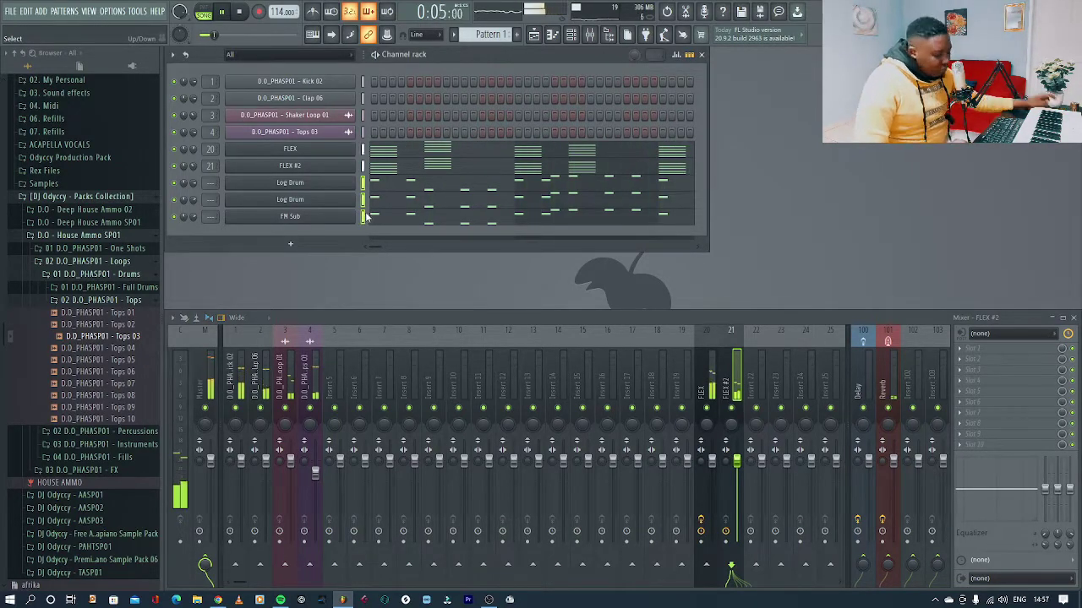
- Move both Log Drum channels and the FM Sub channel up above the two FLEX channels
{"action": "key", "text": "alt+Up"}
{"action": "key", "text": "alt+Up"}
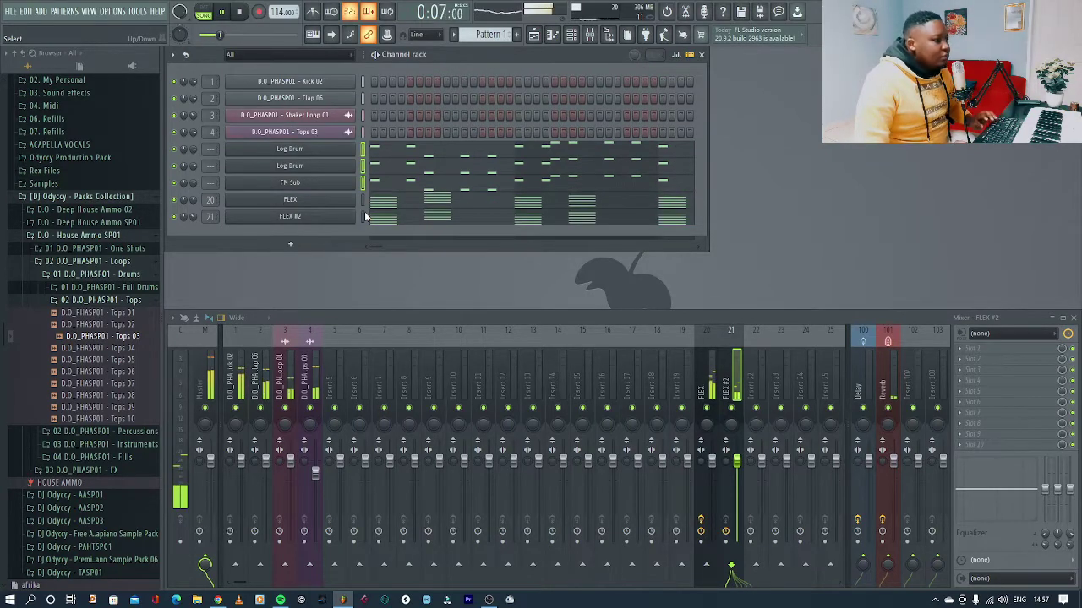
{"action": "left_click", "coordinate": [363, 218]}
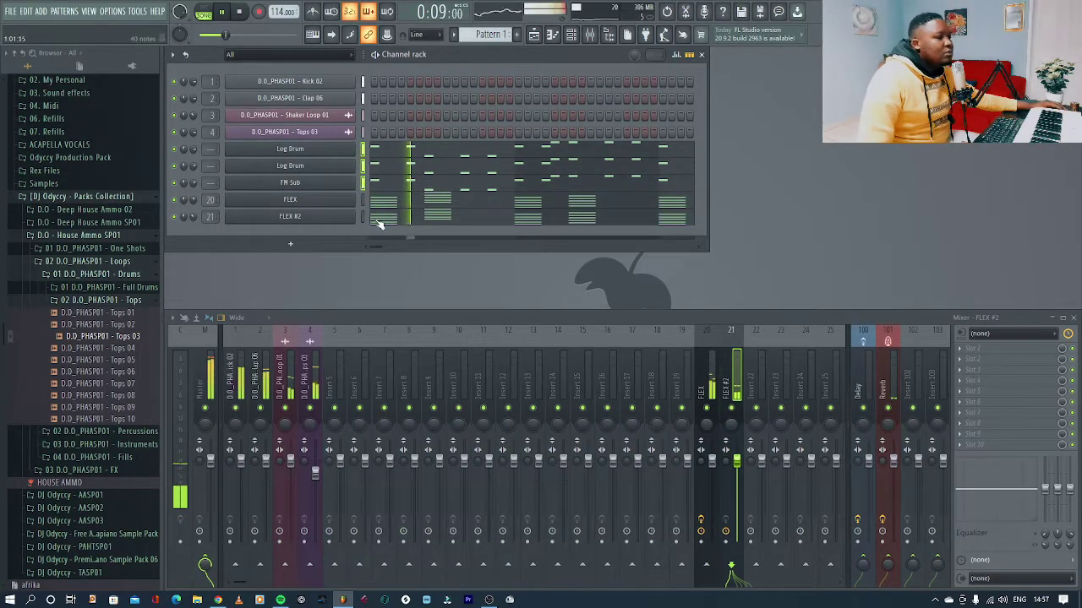